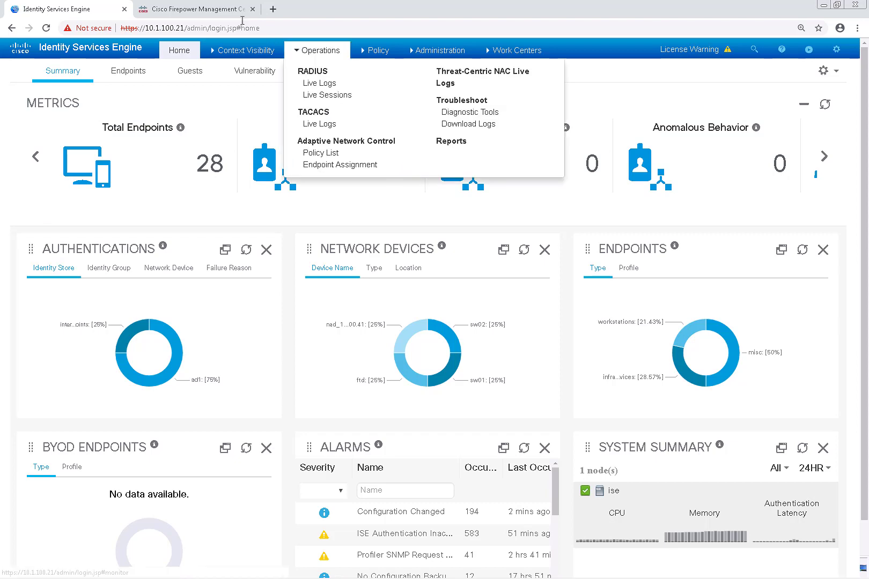
- Switch from the ISE dashboard to the Firepower Management Center browser tab
left_click(197, 8)
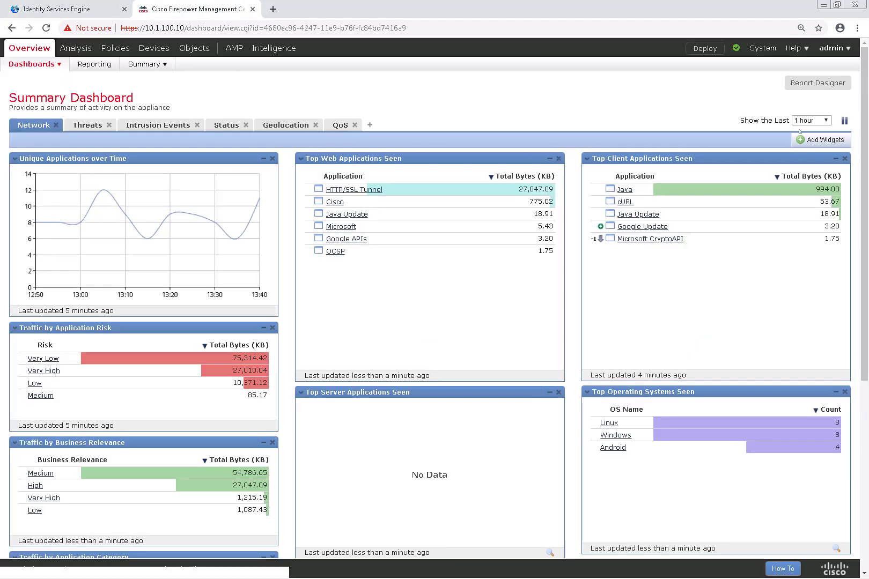
- Go to System > Users > External Authentication and start a new external authentication object
mouse_move(759, 53)
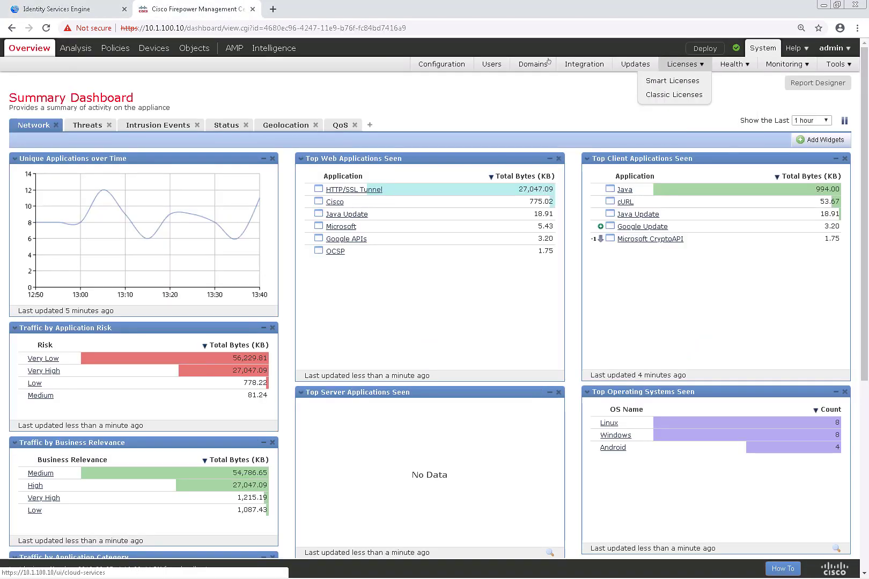
left_click(498, 65)
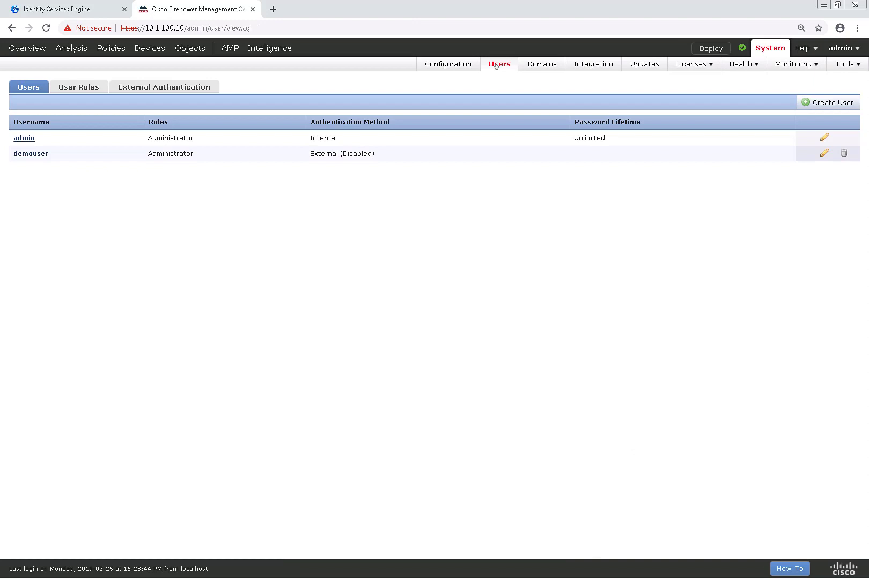
left_click(197, 87)
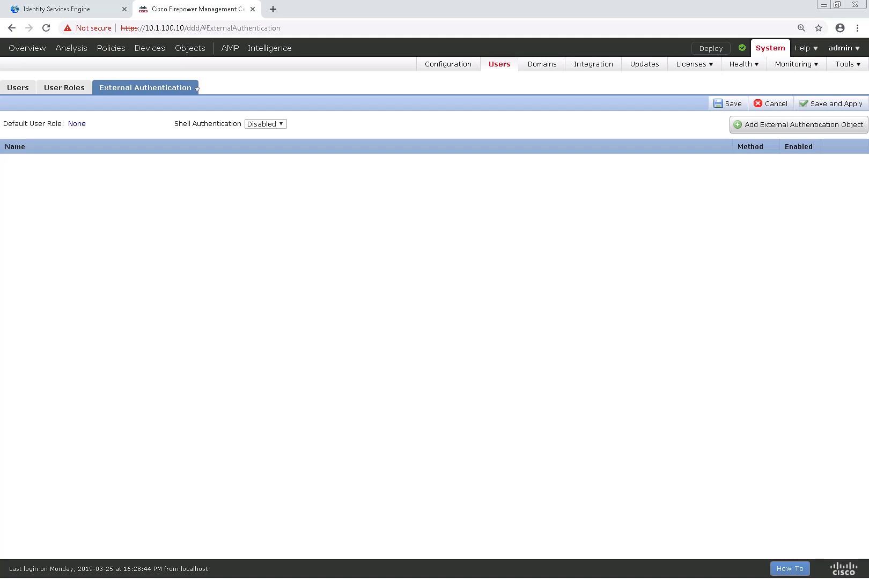
left_click(788, 129)
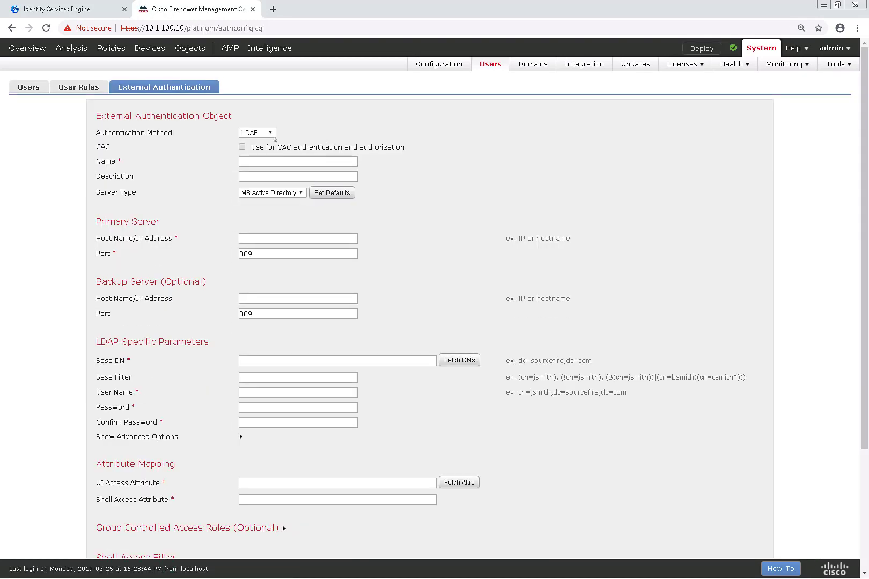
- Make the object RADIUS, named ISE-RADIUS, with primary server 10.1.100.21 and its secret key
left_click(273, 136)
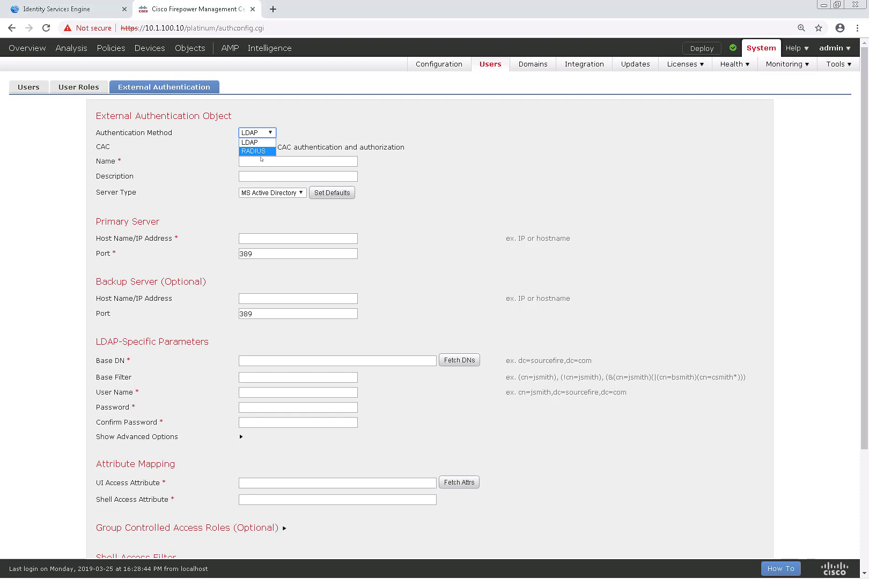
left_click(261, 152)
left_click(271, 146)
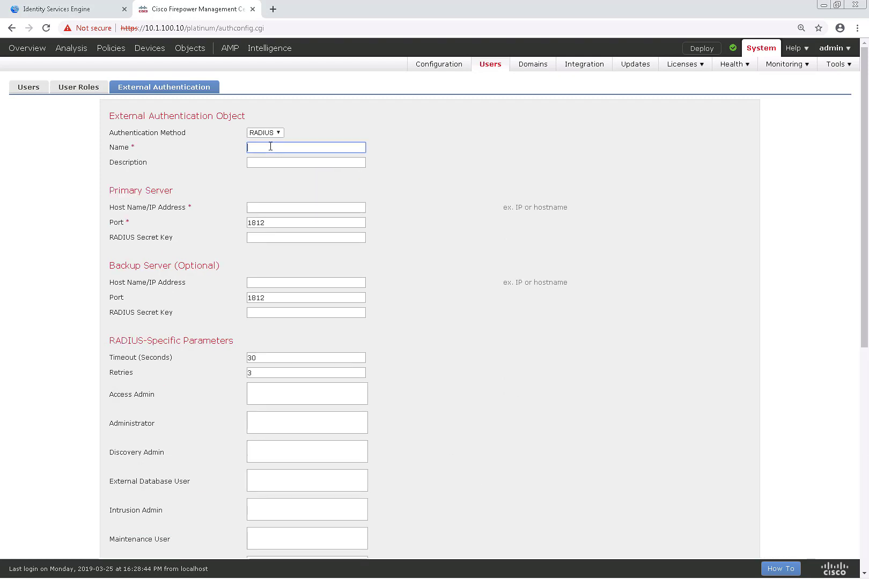
type("ISE-RADIUS")
left_click(297, 210)
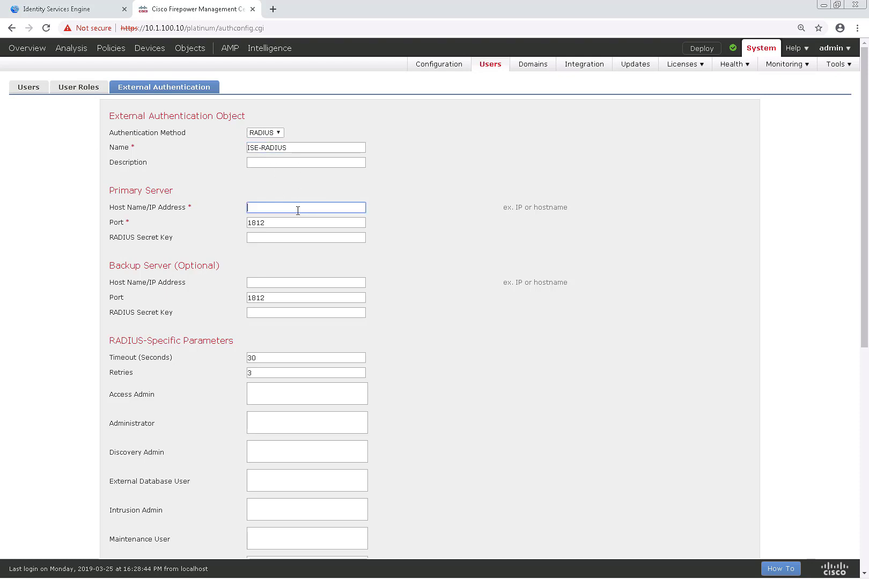
type("10.1.100.21")
left_click(290, 238)
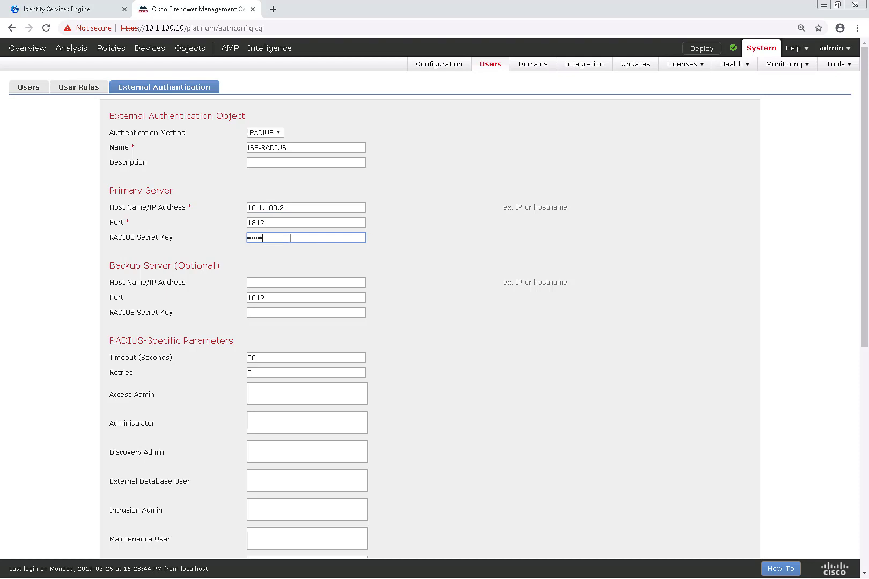
- Set Administrator as default user role, save ISE-RADIUS, and return to Identity Services Engine
scroll(334, 272, "down", 2)
scroll(334, 271, "down", 1)
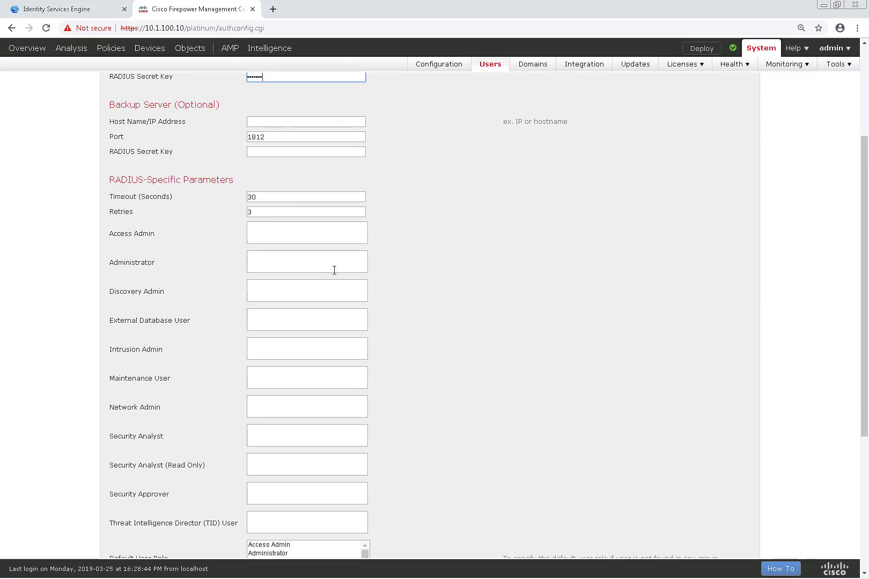
scroll(334, 270, "down", 2)
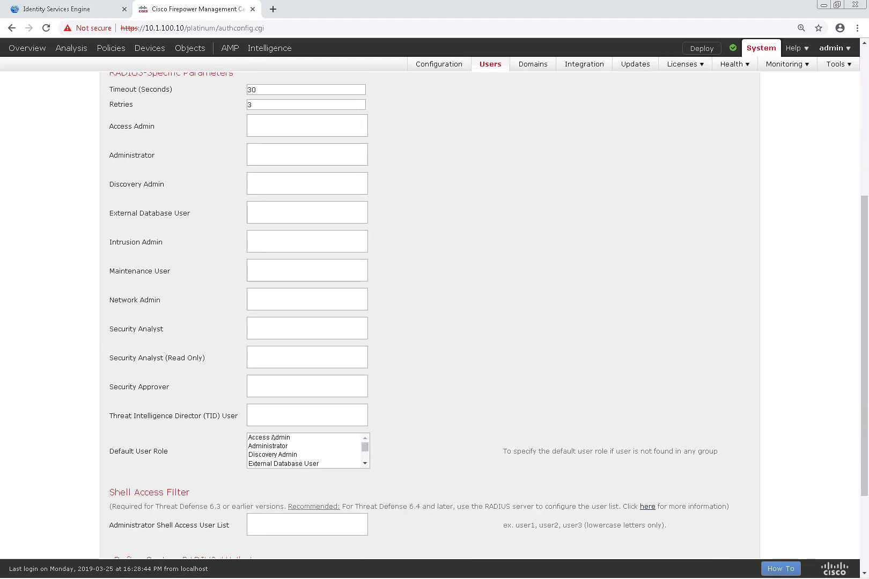
left_click(272, 446)
scroll(505, 396, "down", 3)
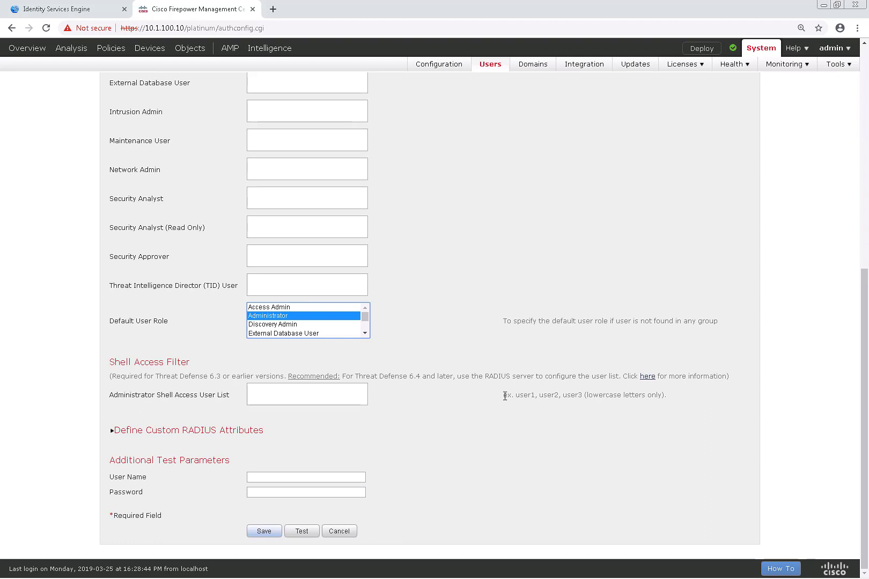
left_click(270, 532)
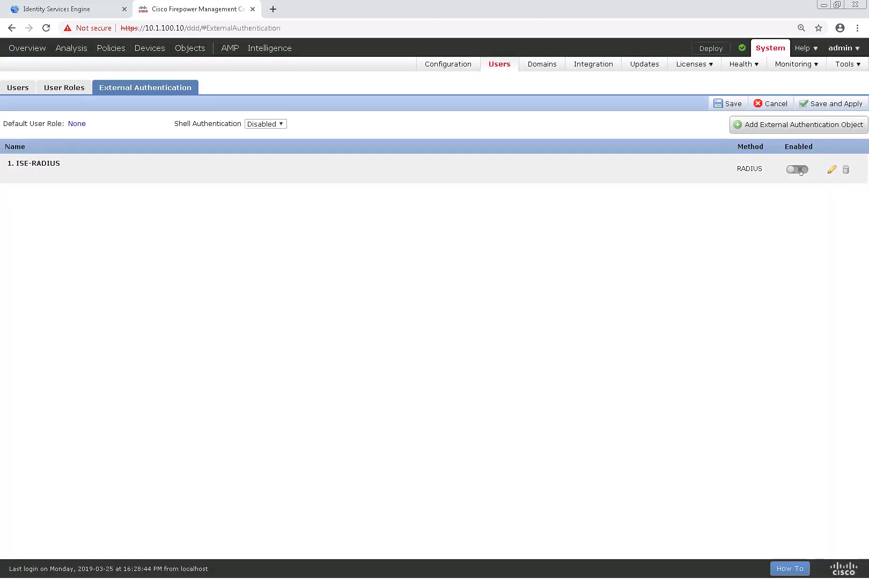
left_click(75, 7)
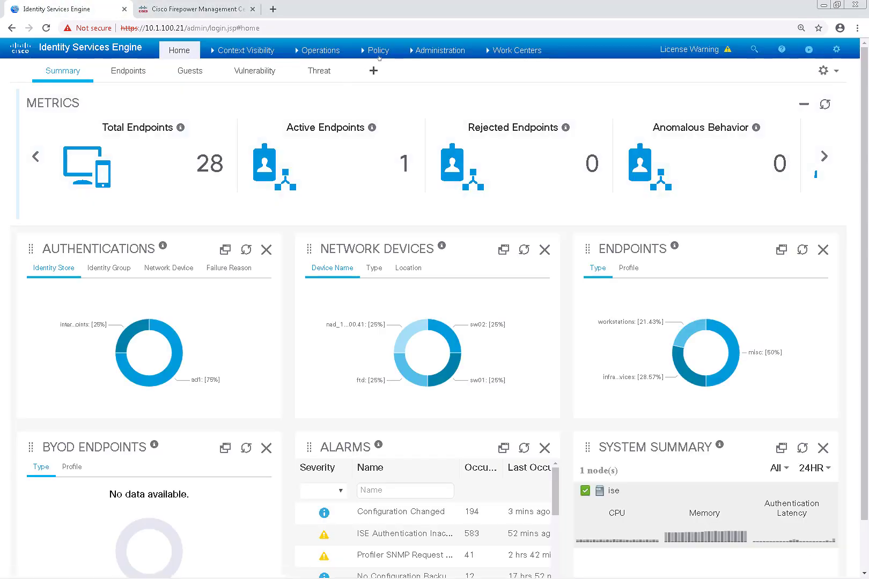
- Open the FMC network device and compare its IP 10.1.100.10 with the FMC's own address
mouse_move(440, 55)
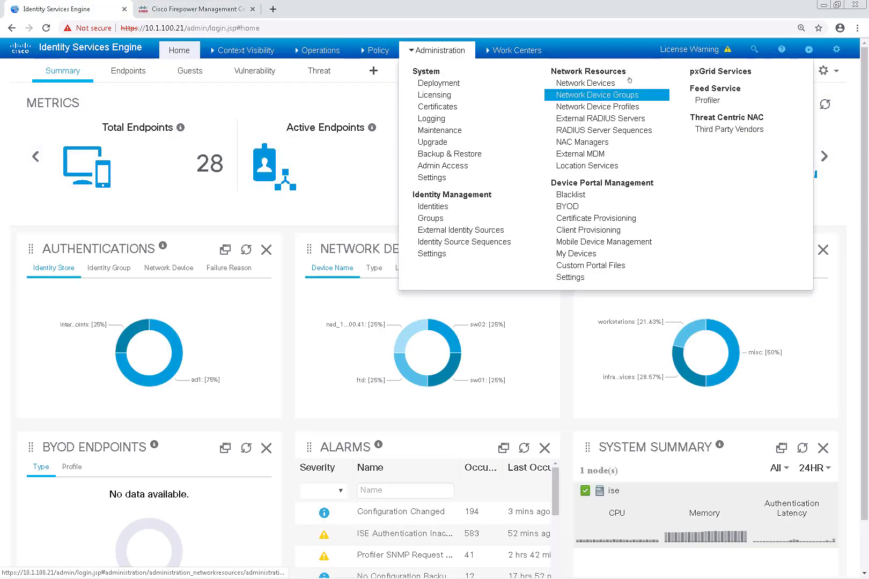
left_click(610, 84)
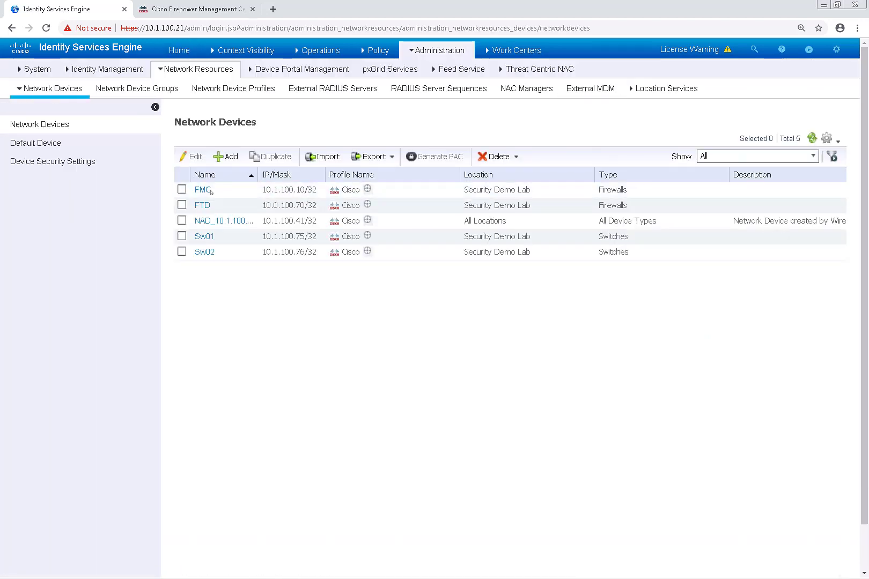
left_click(202, 190)
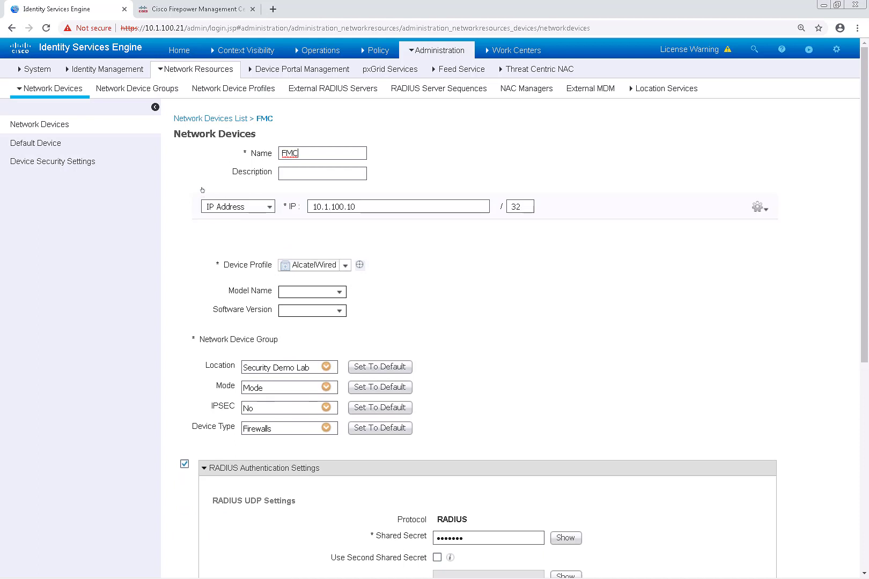
left_click_drag(383, 207, 310, 208)
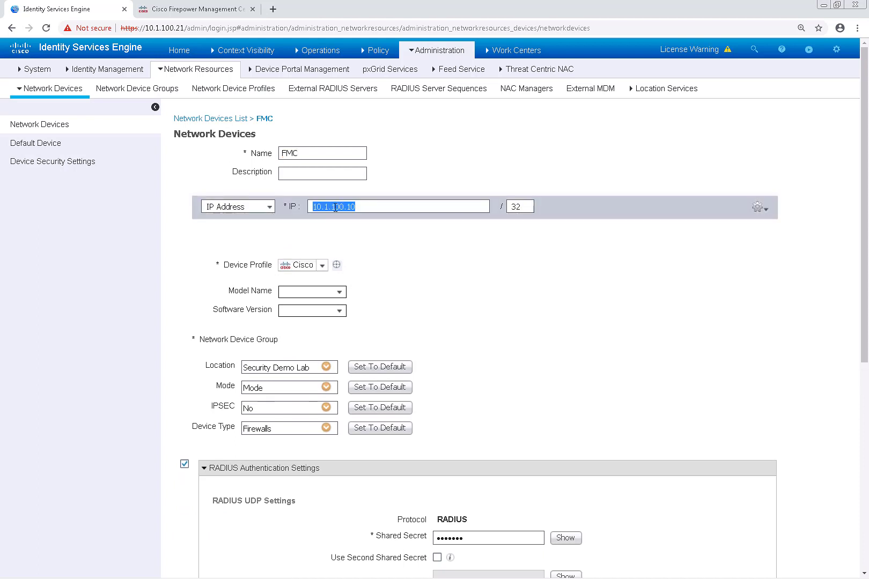
left_click(193, 9)
left_click_drag(184, 28, 145, 28)
left_click(51, 2)
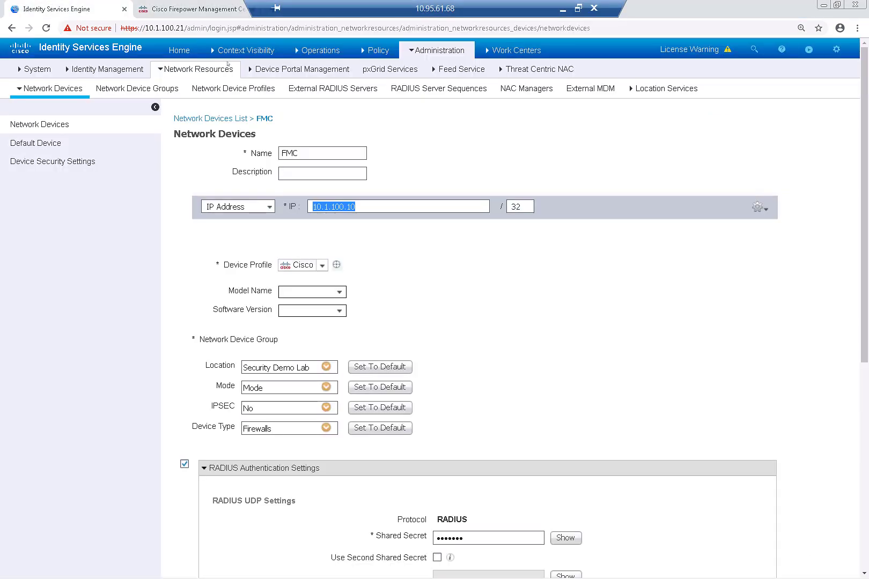
- Check the FMC device's RADIUS authentication settings, save it, and go back to Network Devices
scroll(511, 340, "down", 2)
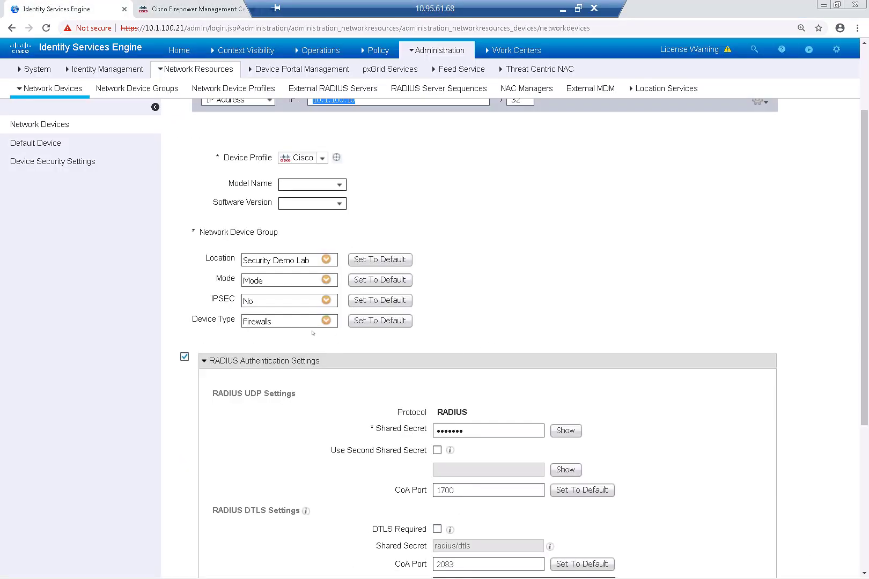
triple_click(208, 317)
scroll(208, 317, "down", 3)
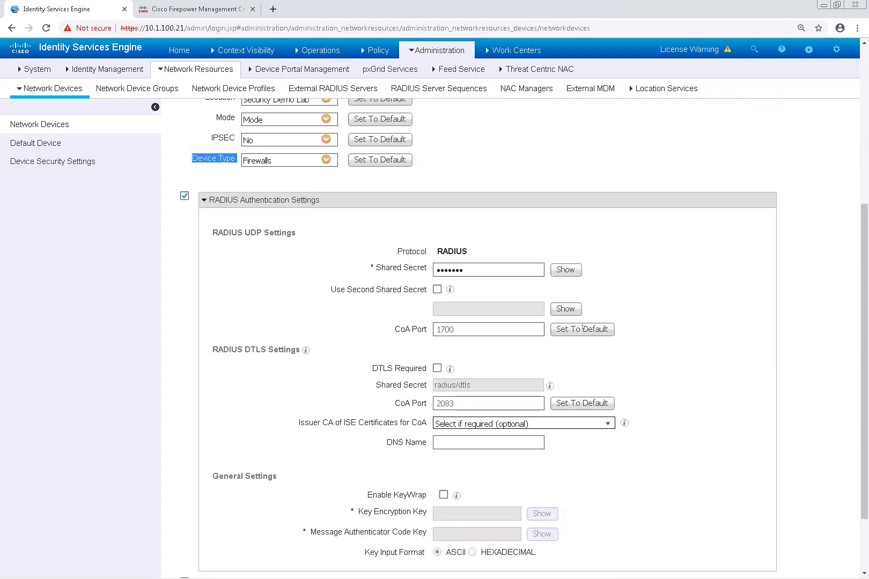
scroll(582, 330, "down", 2)
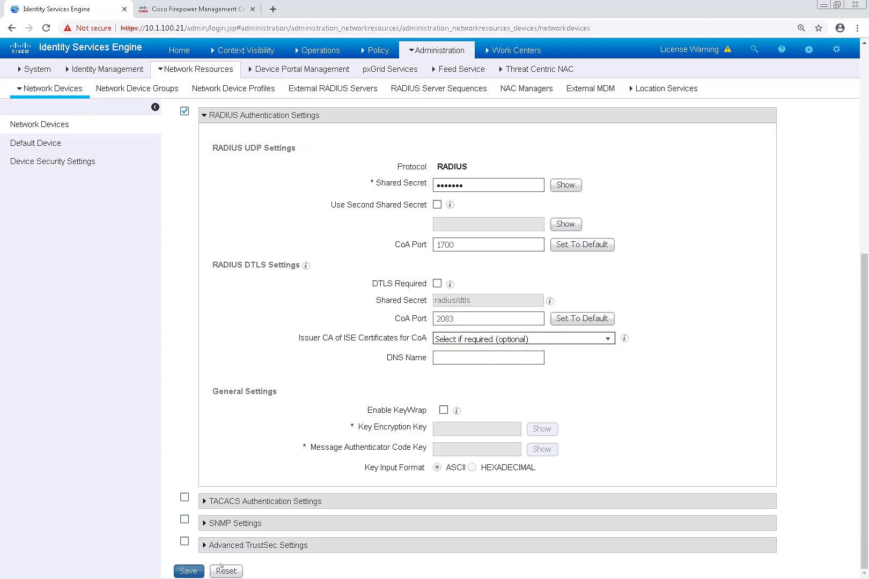
left_click(188, 571)
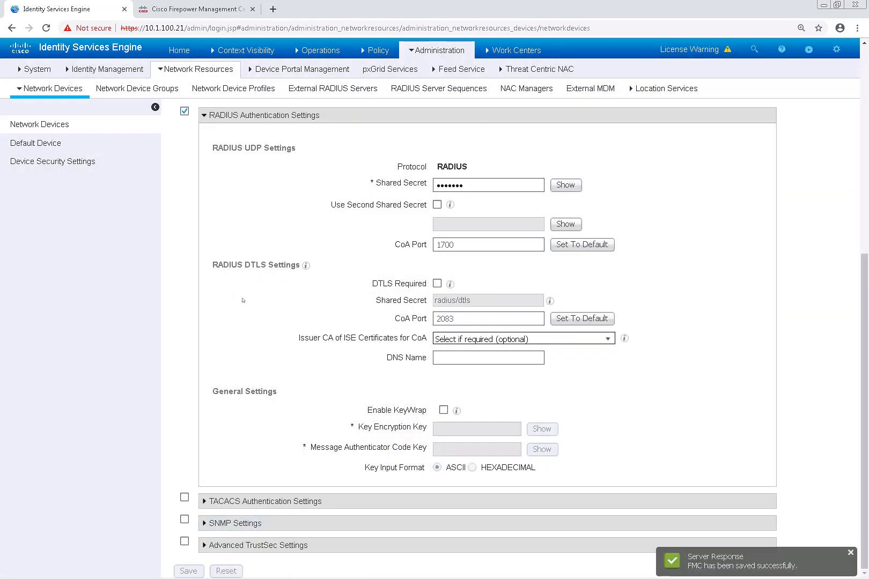
left_click(60, 130)
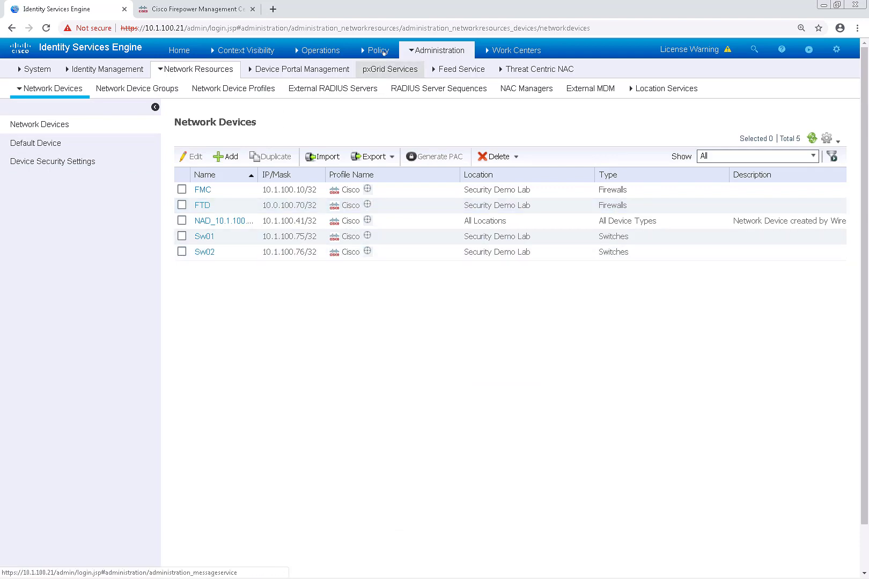
- Open Policy > Policy Elements > Results > Authorization > Authorization Profiles
mouse_move(419, 51)
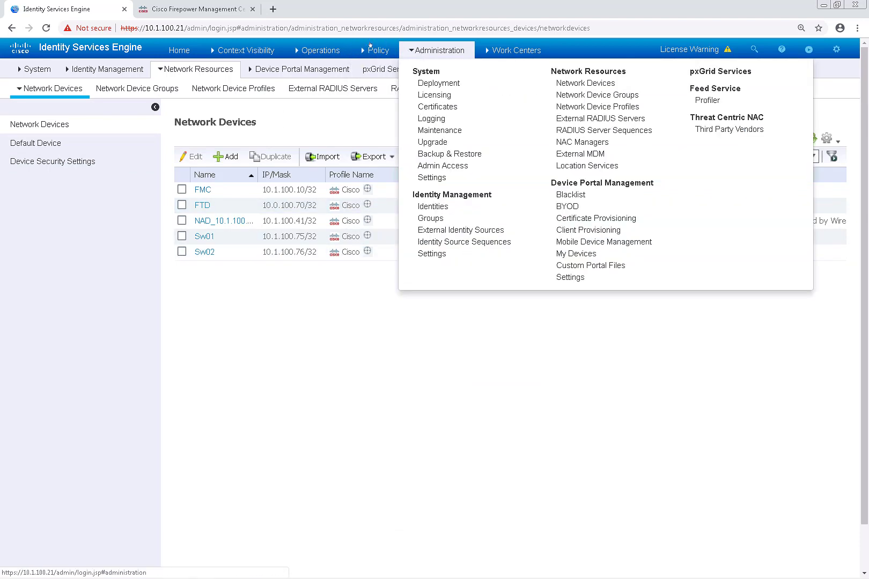
mouse_move(376, 50)
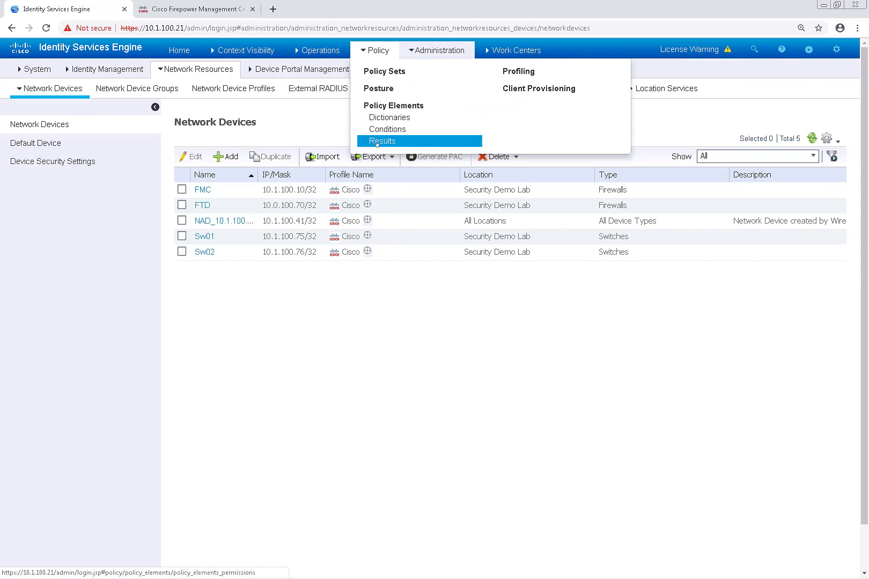
left_click(377, 143)
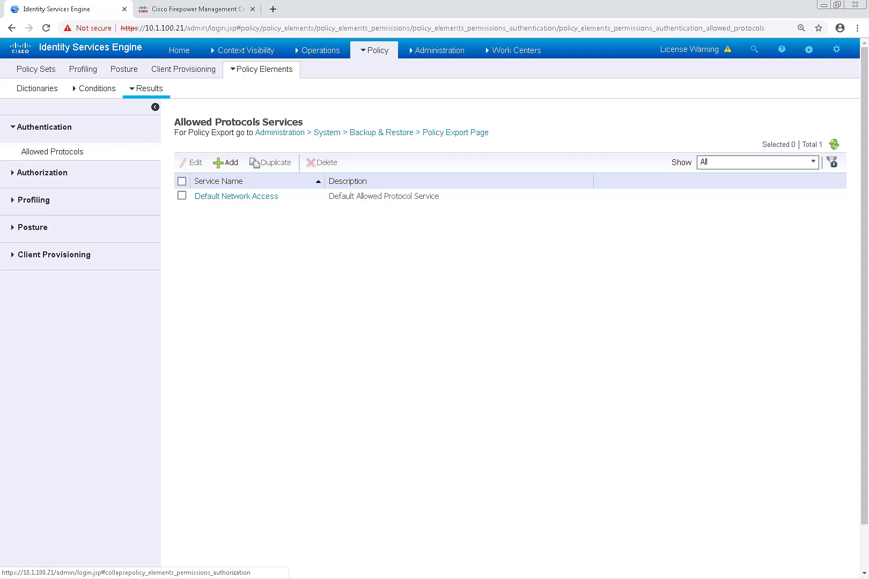
left_click(43, 172)
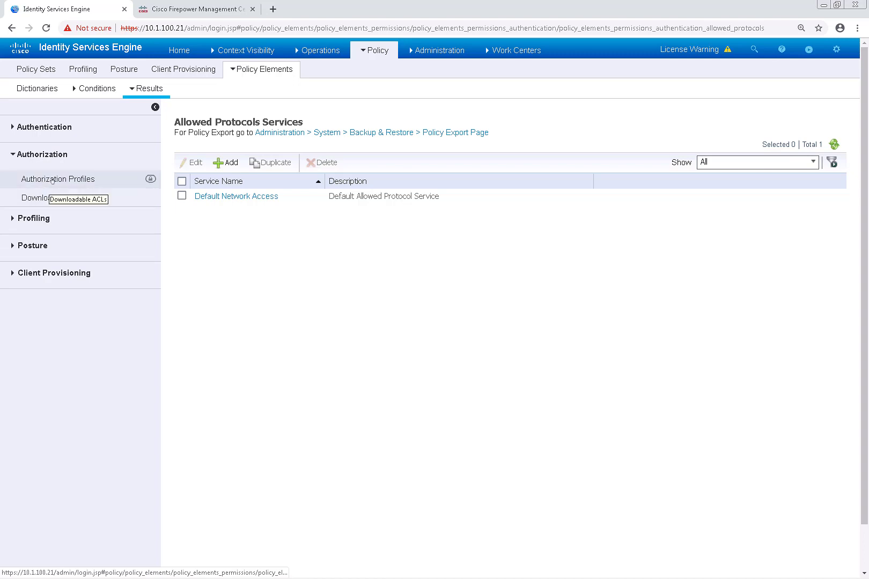
left_click(52, 181)
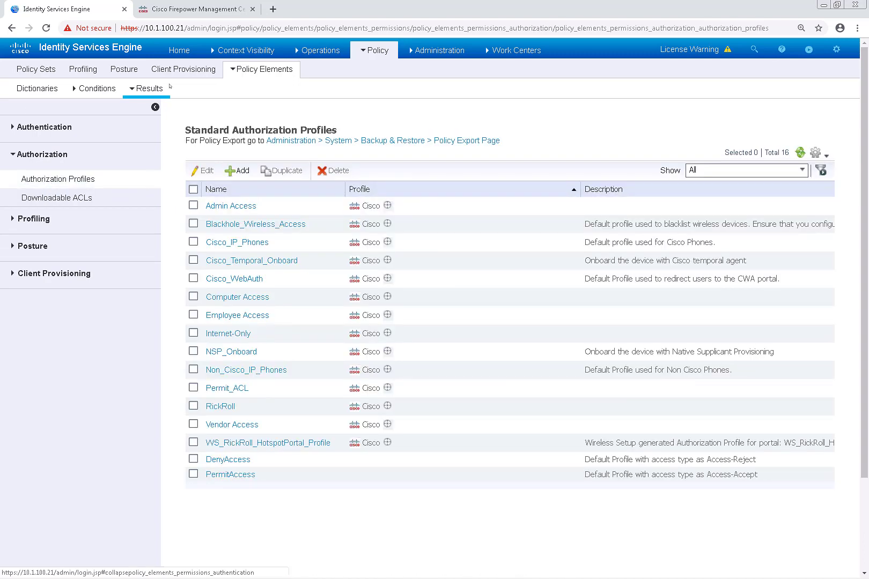
- Start an authorization profile named FMC-Admin with the Radius:Class advanced attribute
left_click(239, 171)
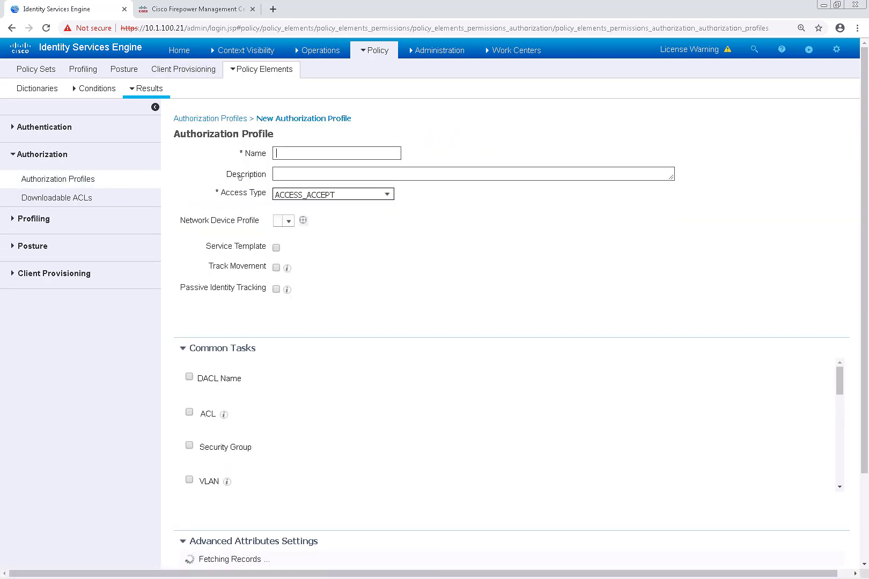
type("FMC-Admin")
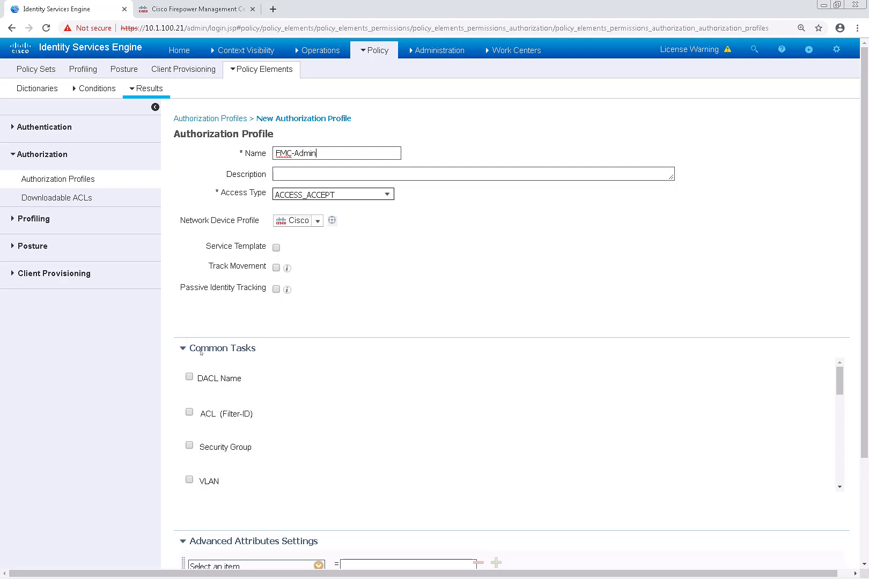
scroll(200, 352, "down", 2)
left_click(318, 460)
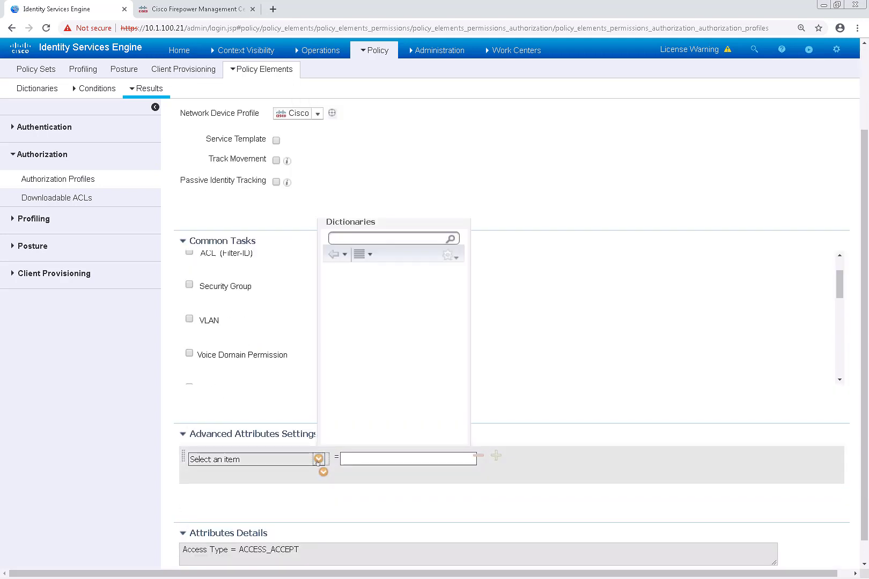
scroll(396, 417, "down", 2)
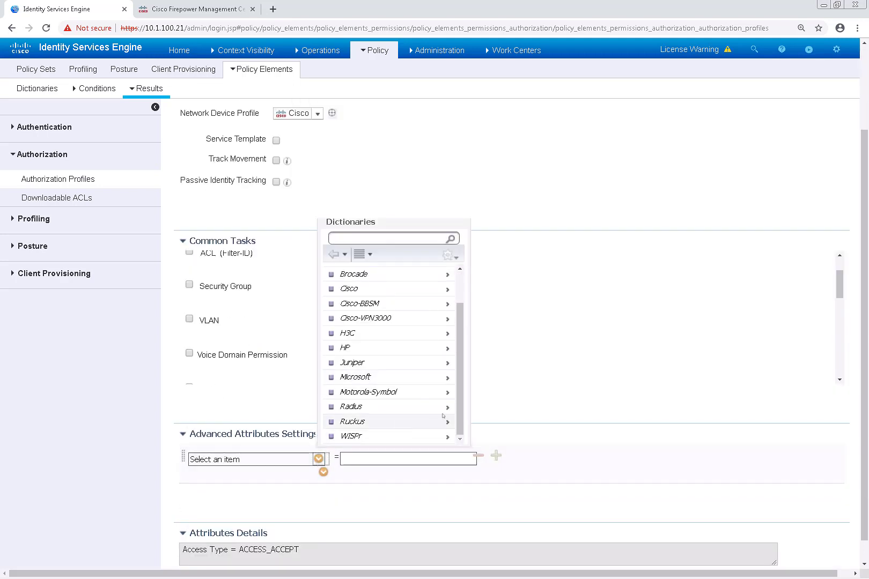
left_click(448, 408)
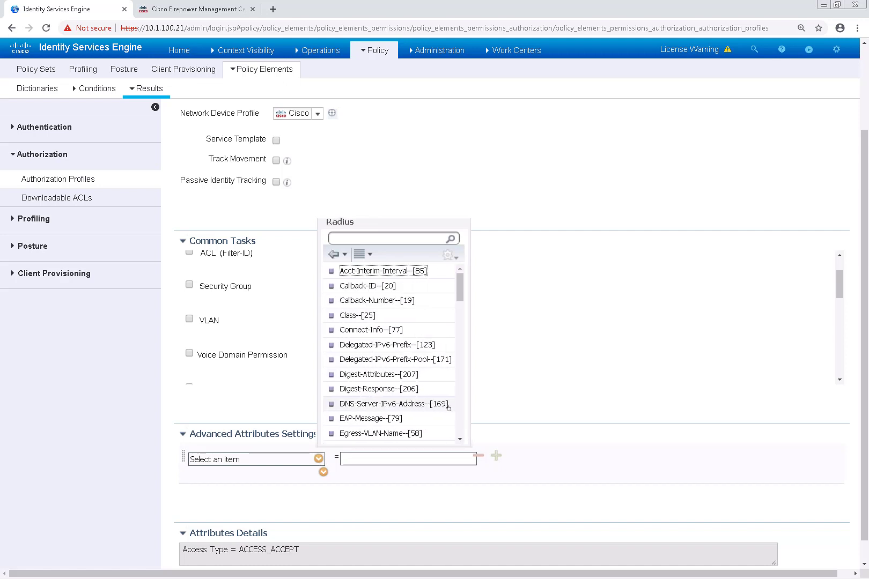
left_click(358, 316)
- Set the Class value to Administrators and submit the FMC-Admin profile
left_click(375, 459)
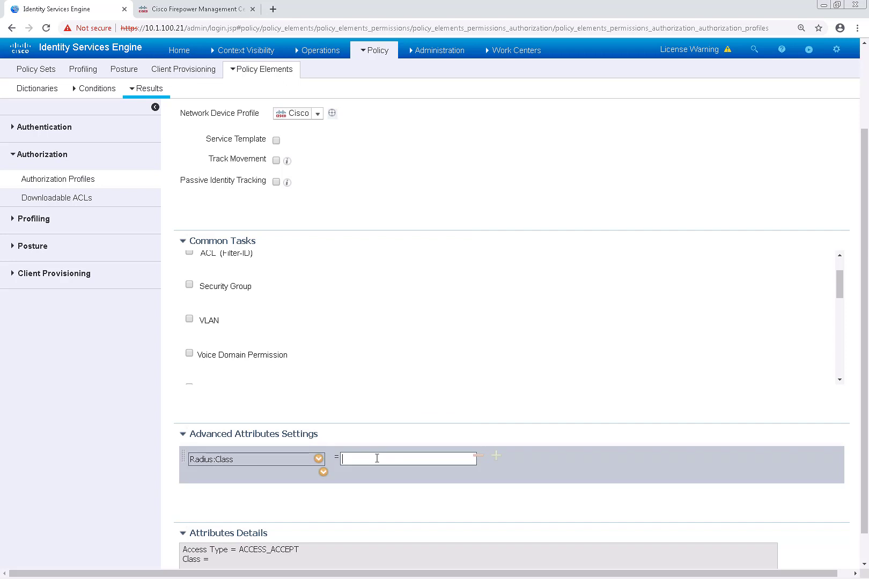
type("Domain Admin")
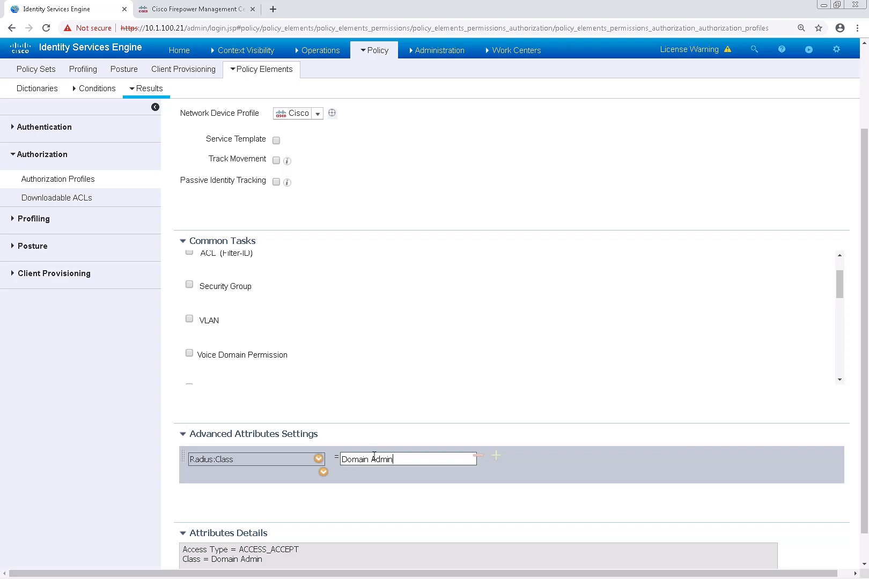
key("ctrl+a")
type("Administrators")
scroll(296, 492, "down", 1)
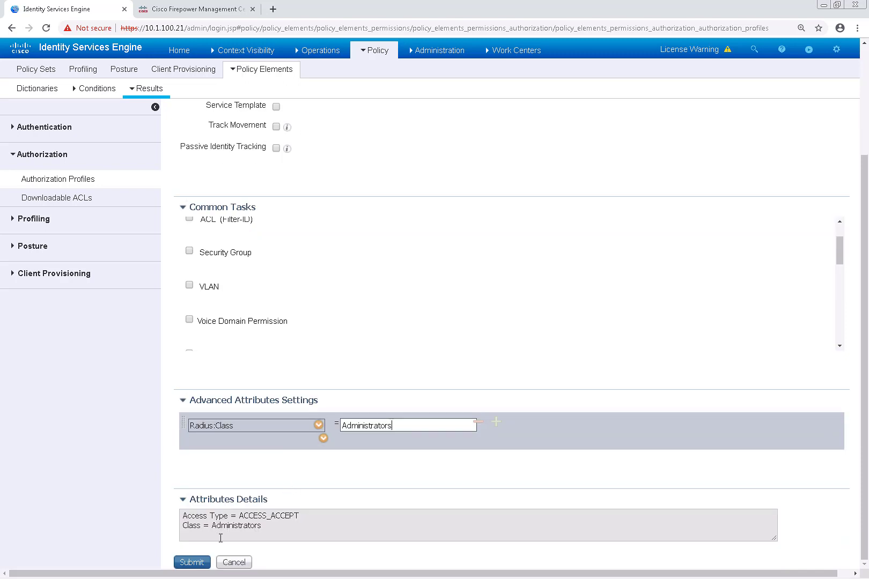
left_click(202, 562)
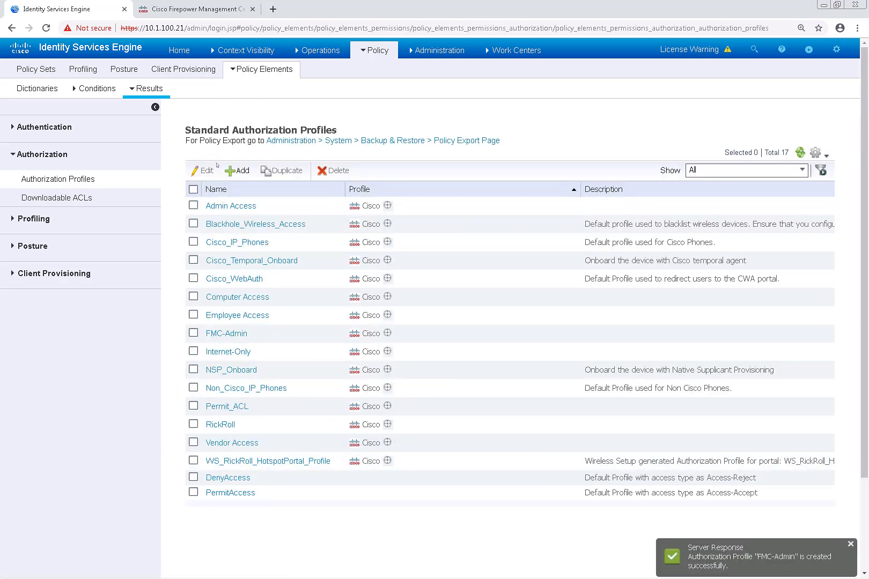
left_click(244, 171)
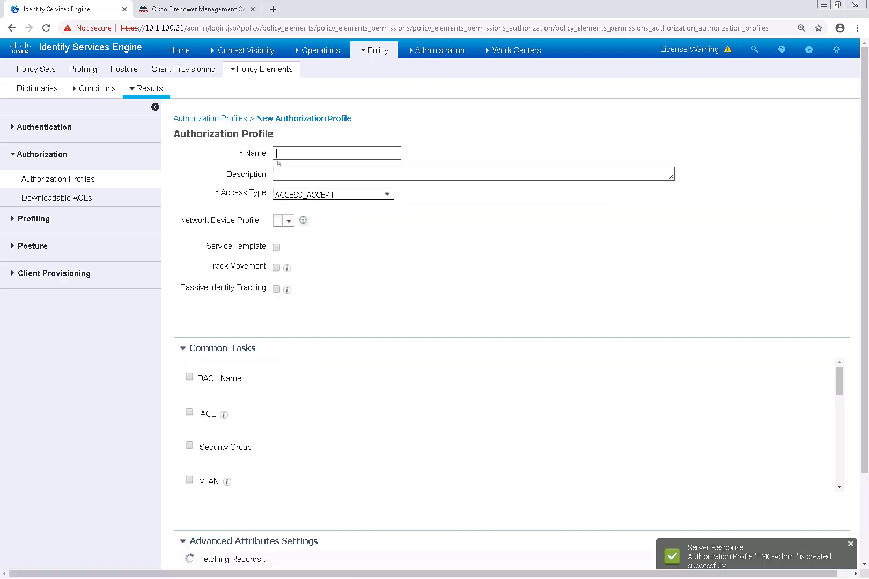
- Name the new authorization profile FMC-Demo
type("D")
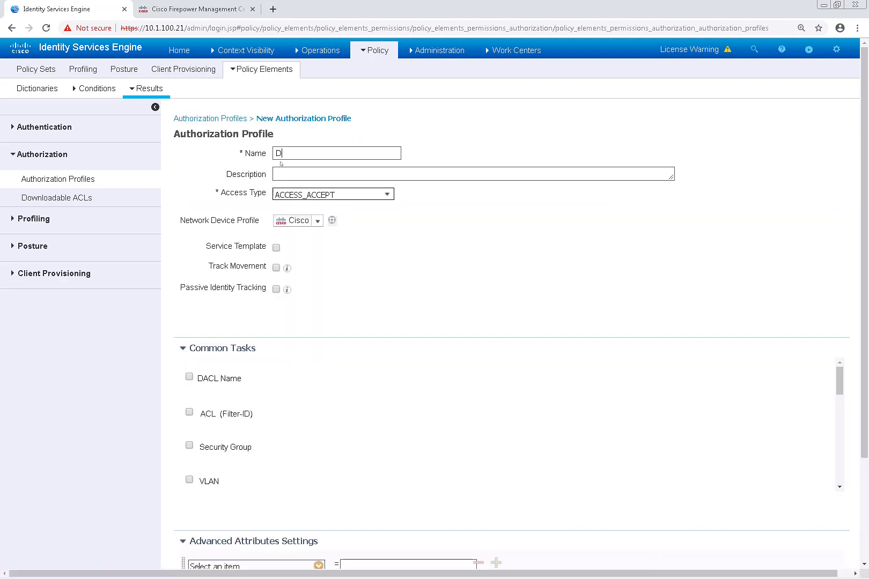
type("emo")
key("BackSpace")
key("BackSpace")
key("BackSpace")
key("BackSpace")
type("FMC-Demo")
scroll(180, 393, "down", 5)
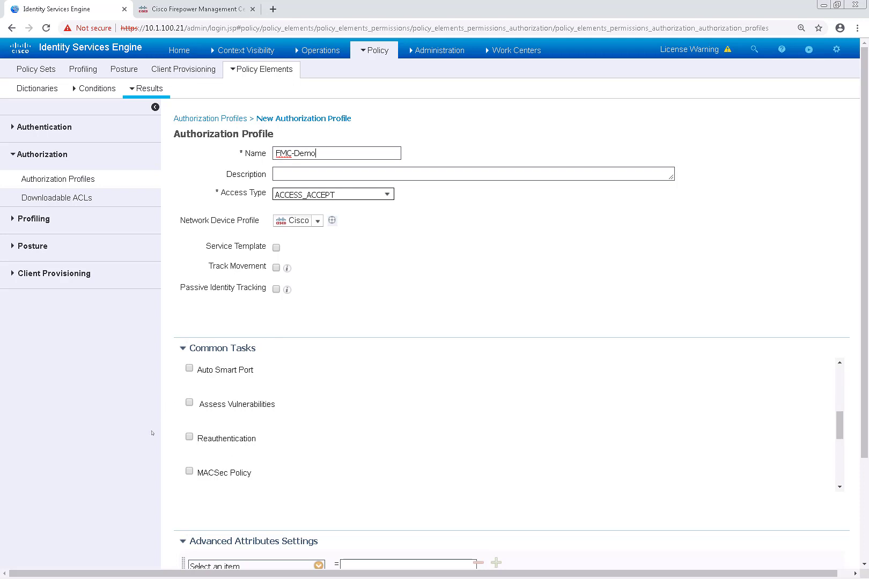
scroll(300, 472, "down", 3)
- Add advanced attribute Radius:Class = DemoUsers and submit the FMC-Demo profile
left_click(319, 436)
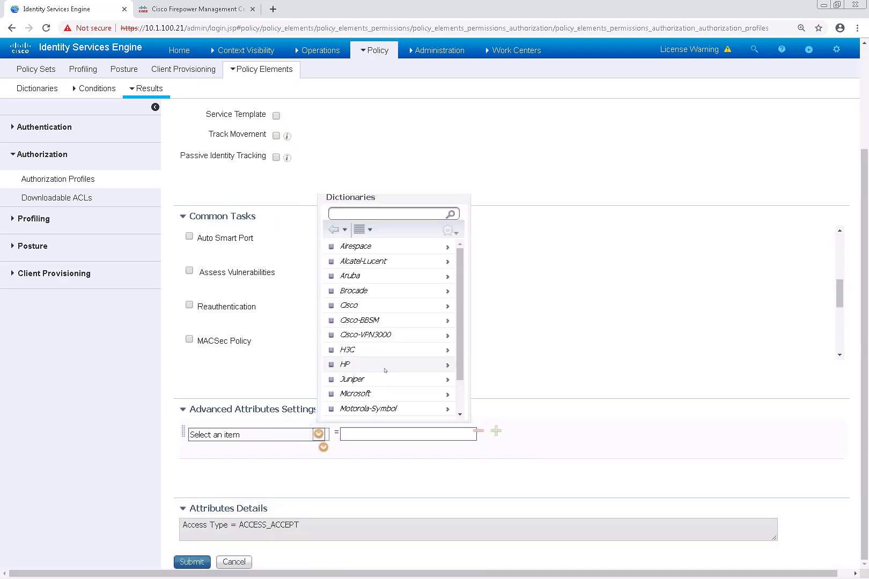
scroll(452, 391, "down", 2)
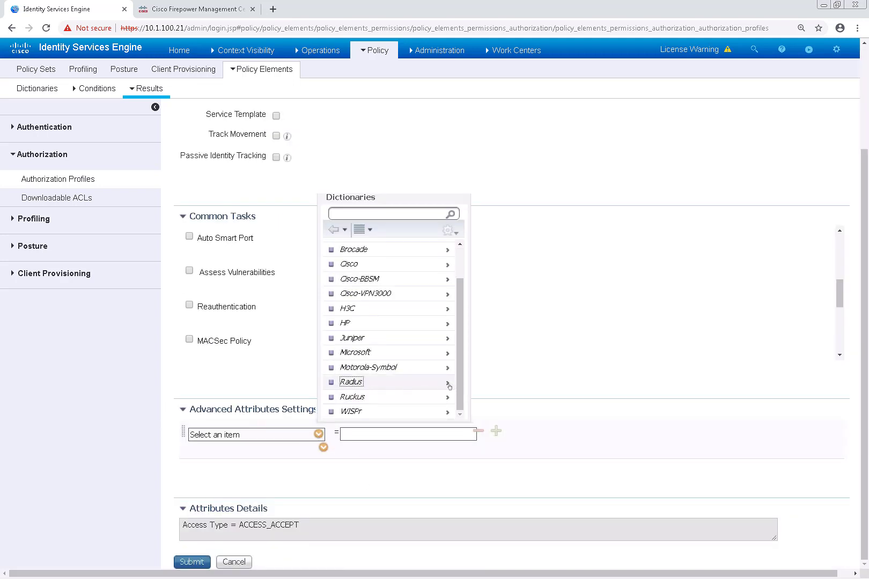
left_click(448, 384)
left_click(376, 290)
left_click(379, 436)
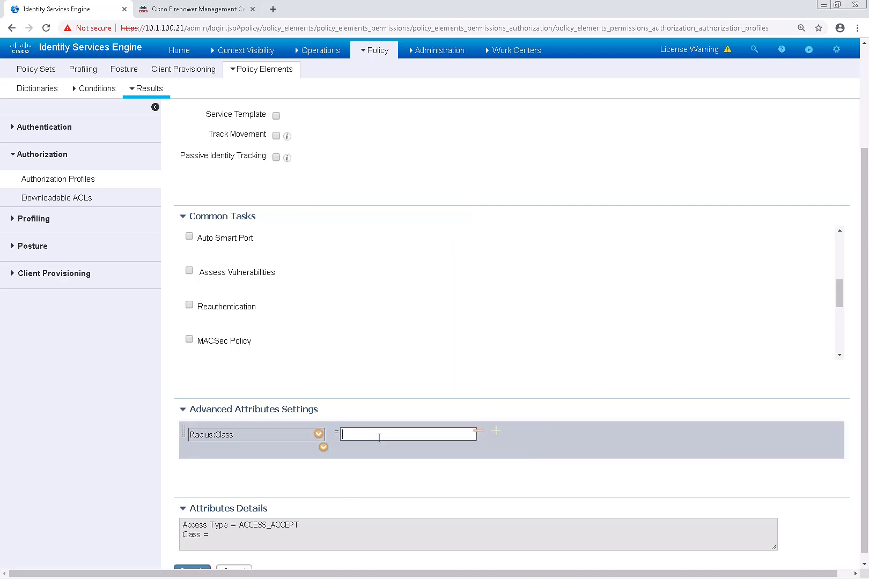
type("DemoUsers")
scroll(310, 455, "down", 1)
left_click_drag(253, 526, 182, 527)
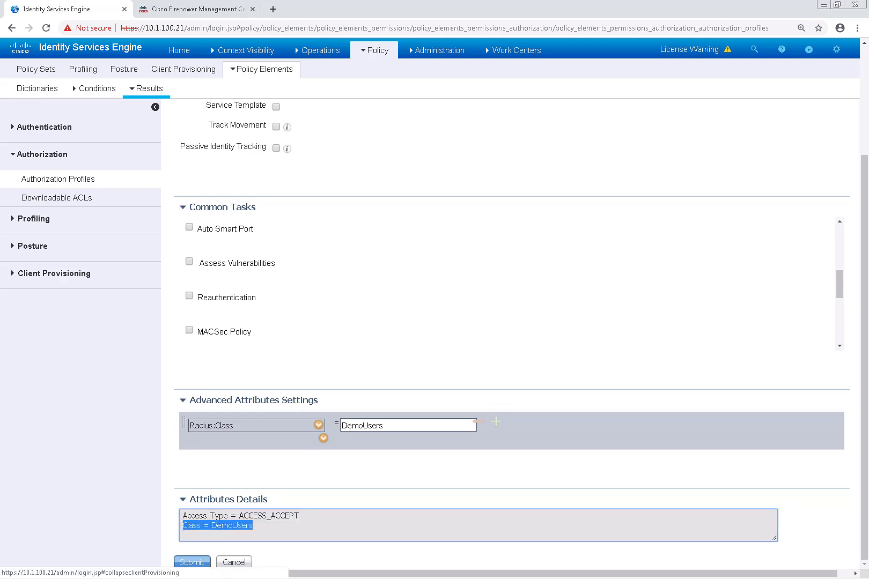
left_click(196, 562)
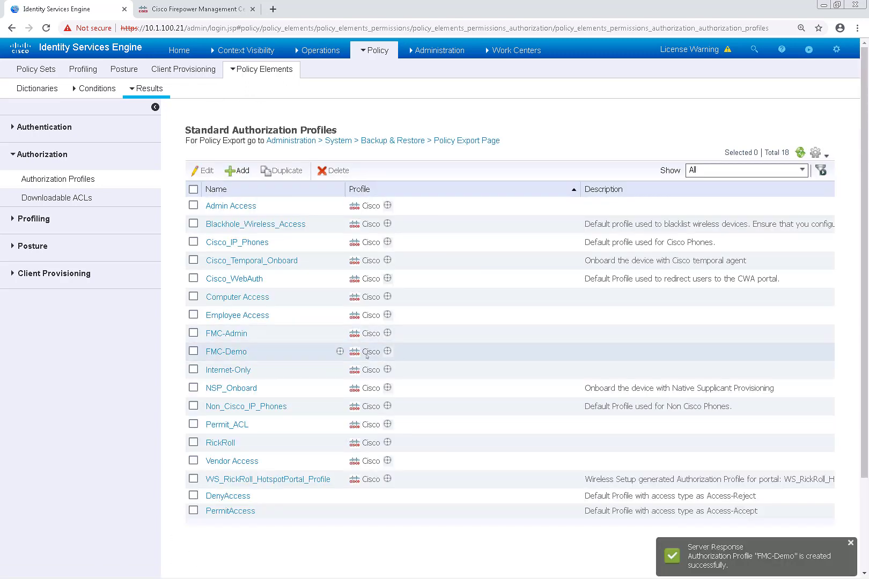
- Insert a new row on the Policy Sets page and name it FMC Management
mouse_move(321, 52)
mouse_move(384, 54)
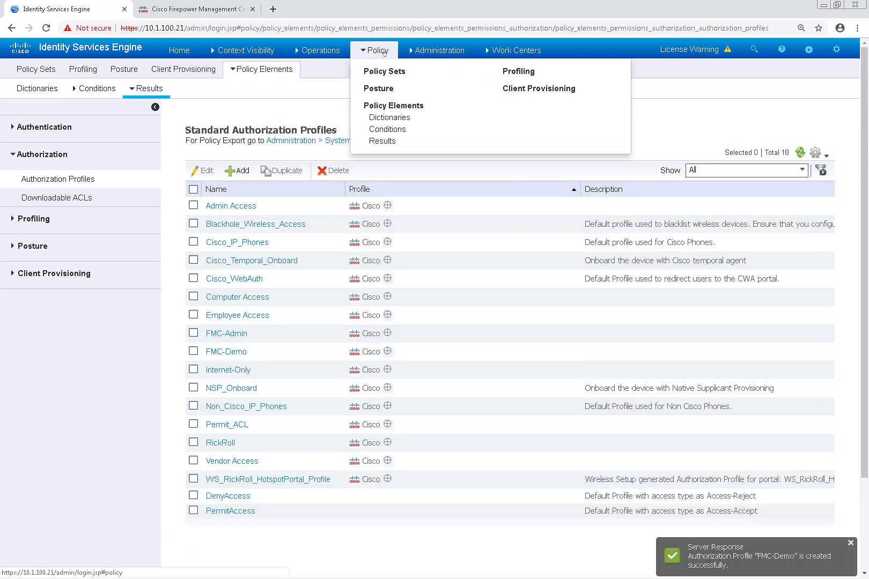
left_click(385, 74)
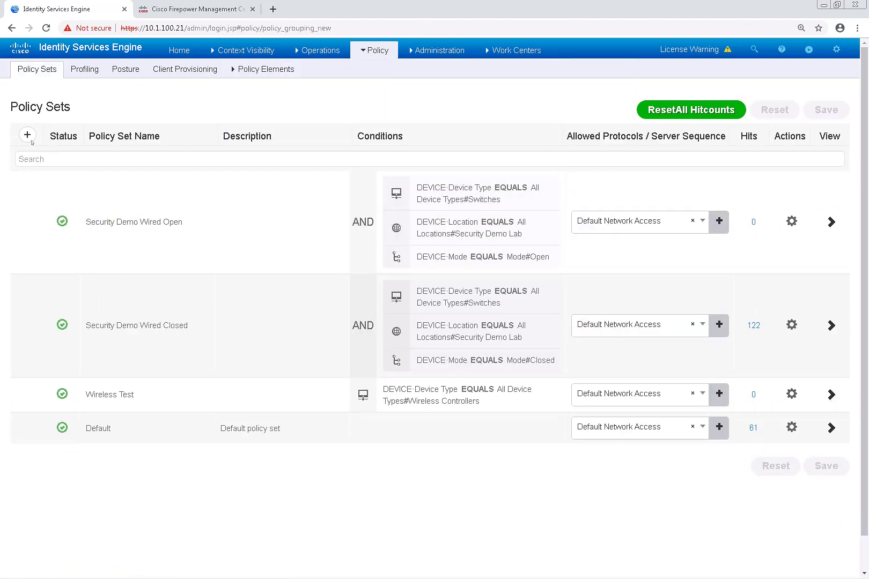
left_click(27, 134)
left_click_drag(86, 185, 104, 185)
key("ctrl+a")
type("FMC Management")
key("BackSpace")
key("BackSpace")
key("BackSpace")
key("BackSpace")
key("BackSpace")
key("BackSpace")
- Finish the FMC Management name and add condition DEVICE Device Type Equals All Device Types#Firewalls
type("gement")
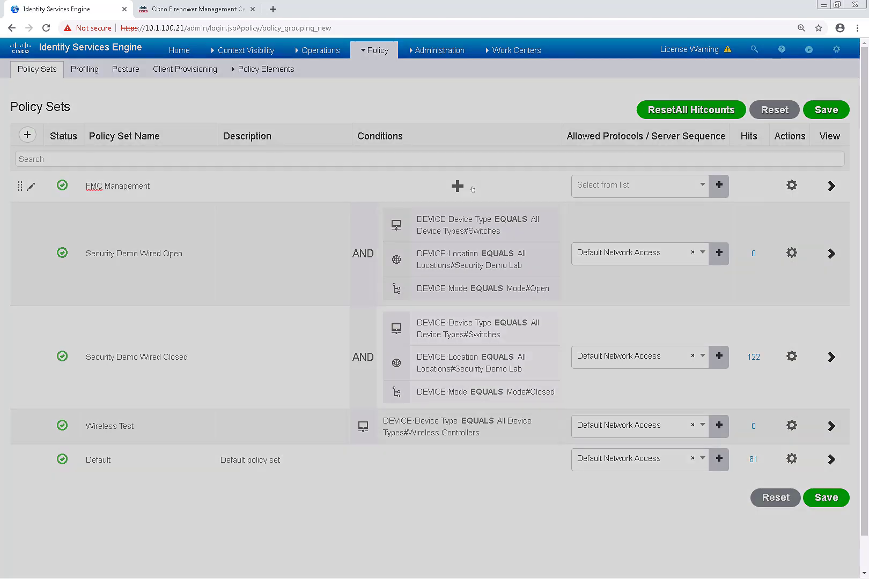
left_click(470, 187)
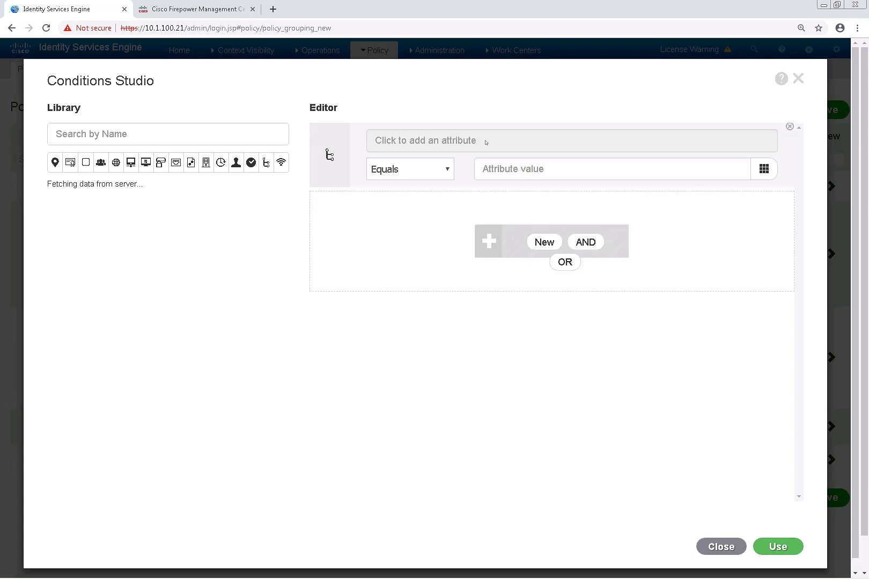
left_click(447, 138)
left_click(530, 257)
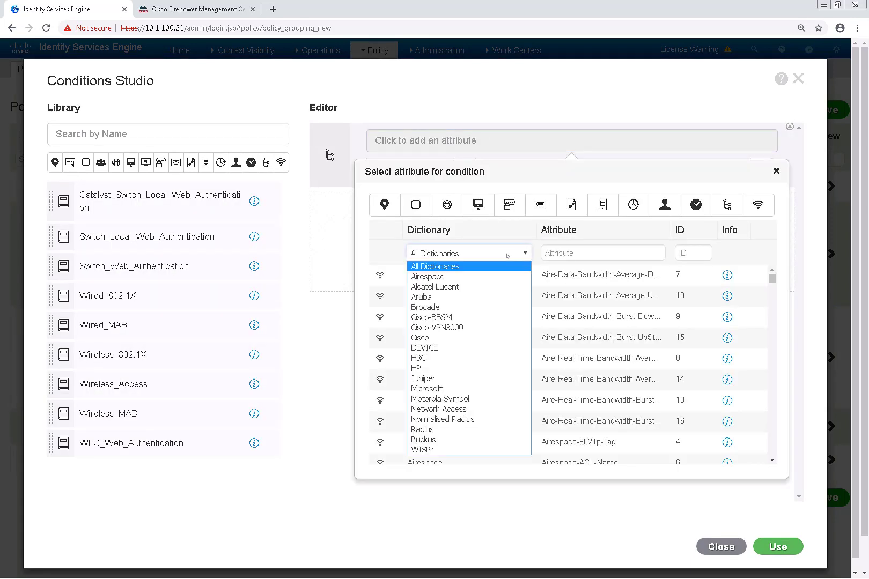
left_click(501, 348)
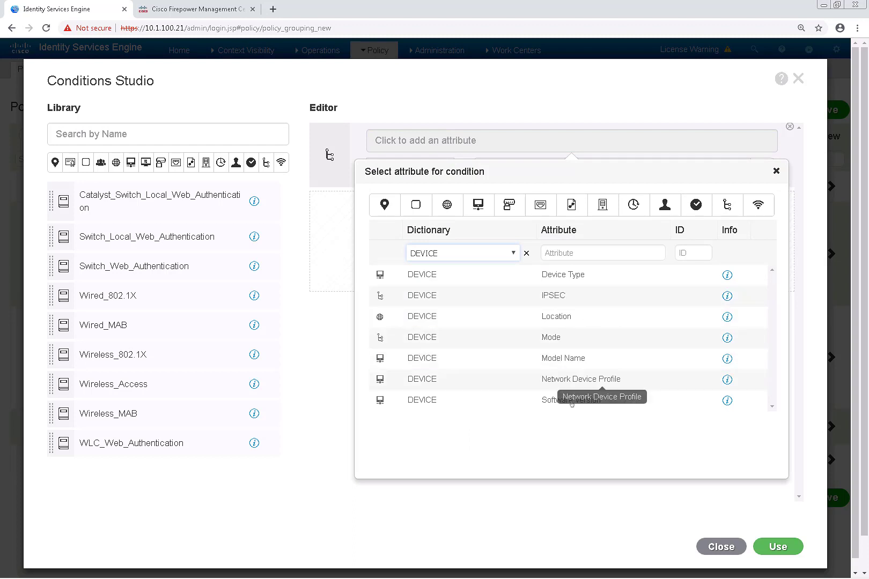
left_click(576, 275)
left_click(612, 167)
left_click(537, 231)
left_click(777, 545)
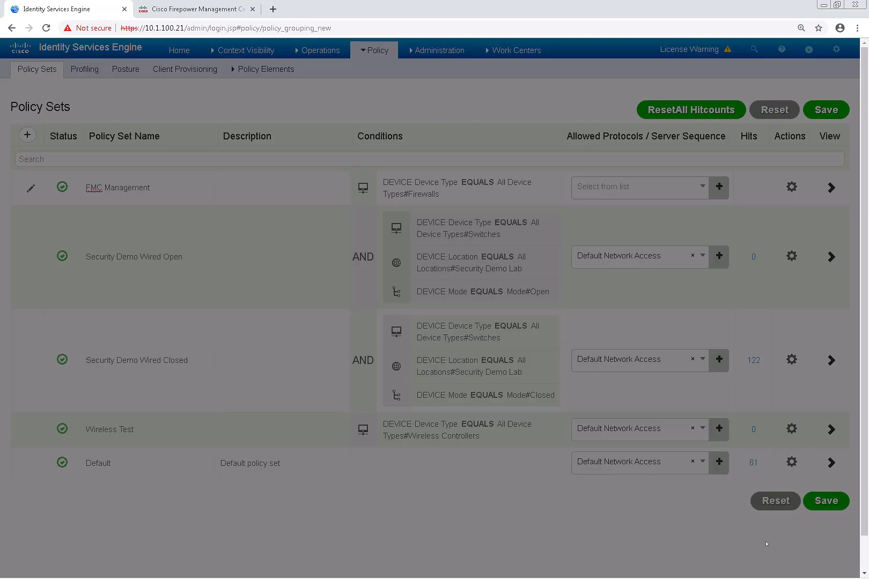
- Choose Default Network Access as allowed protocols and save the policy sets
left_click(697, 187)
left_click(715, 189)
left_click(673, 189)
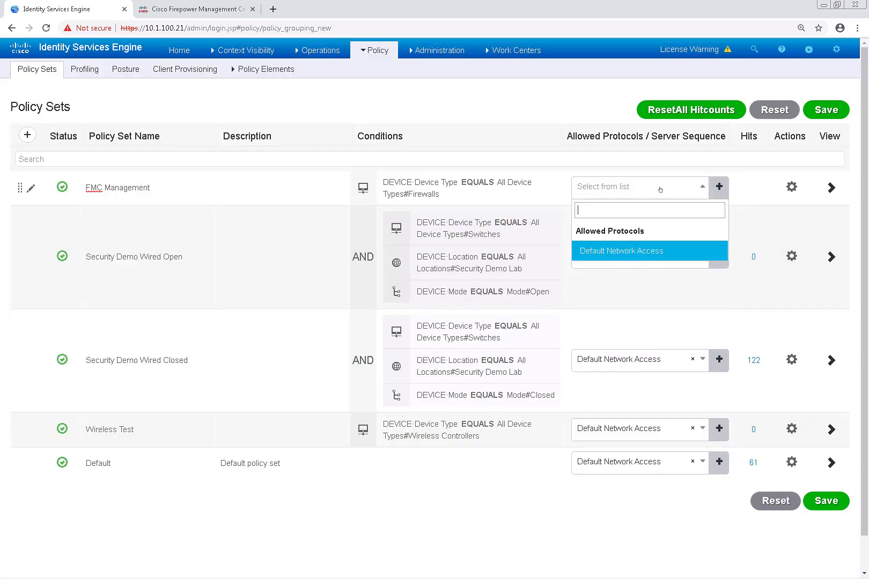
left_click(636, 248)
left_click(825, 501)
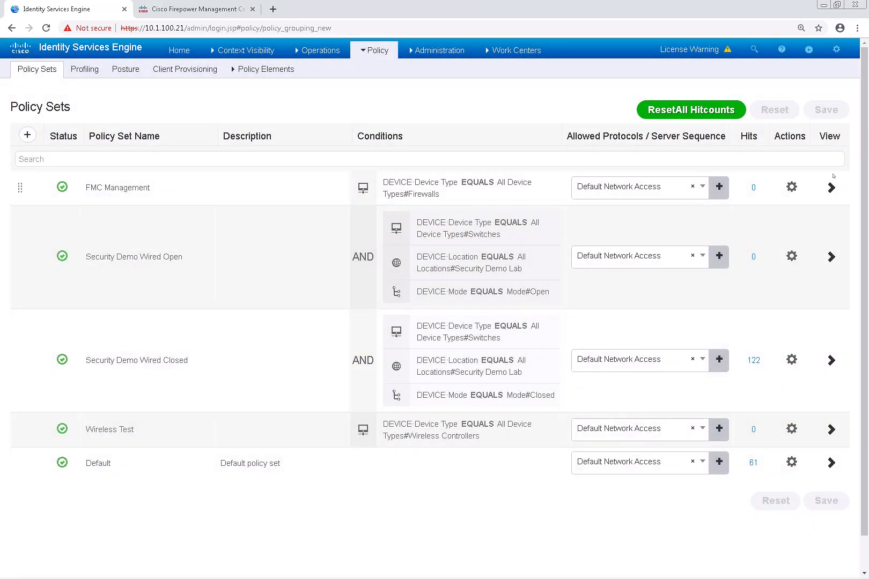
- Open the FMC Management policy set and keep All_User_ID_Stores as the authentication identity source
left_click(832, 187)
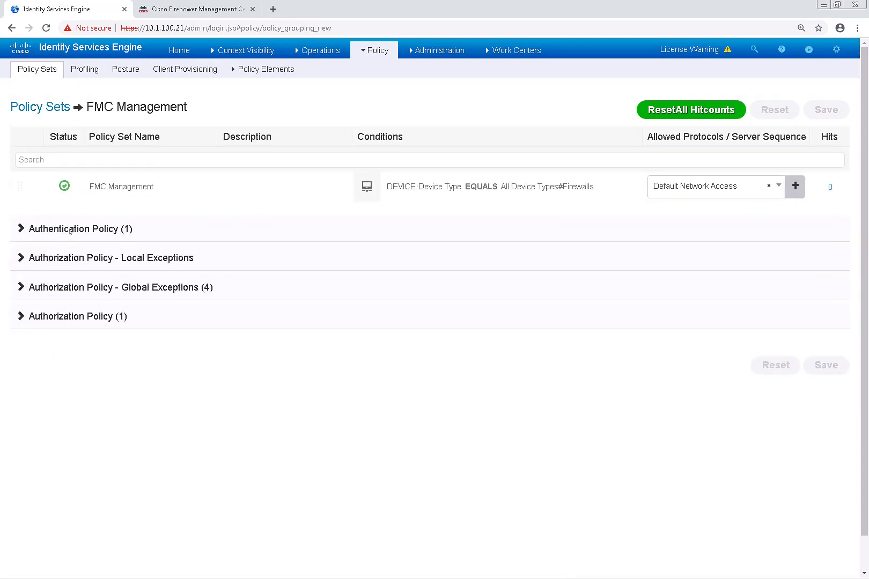
left_click(70, 230)
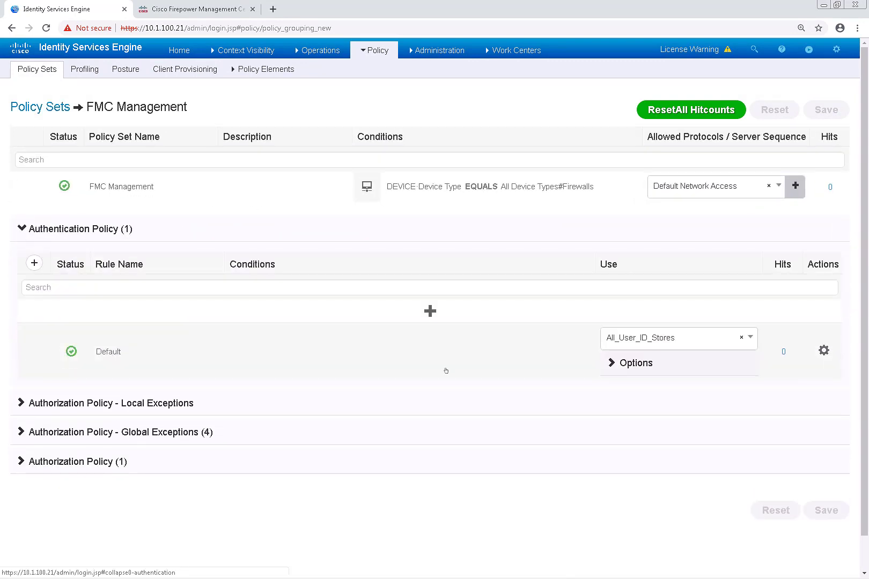
left_click(640, 338)
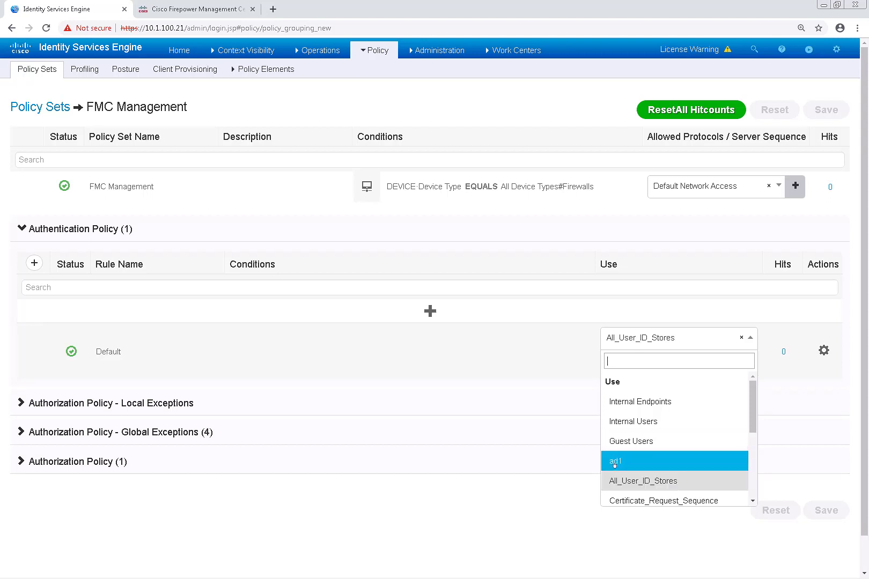
scroll(615, 465, "down", 3)
scroll(614, 462, "up", 4)
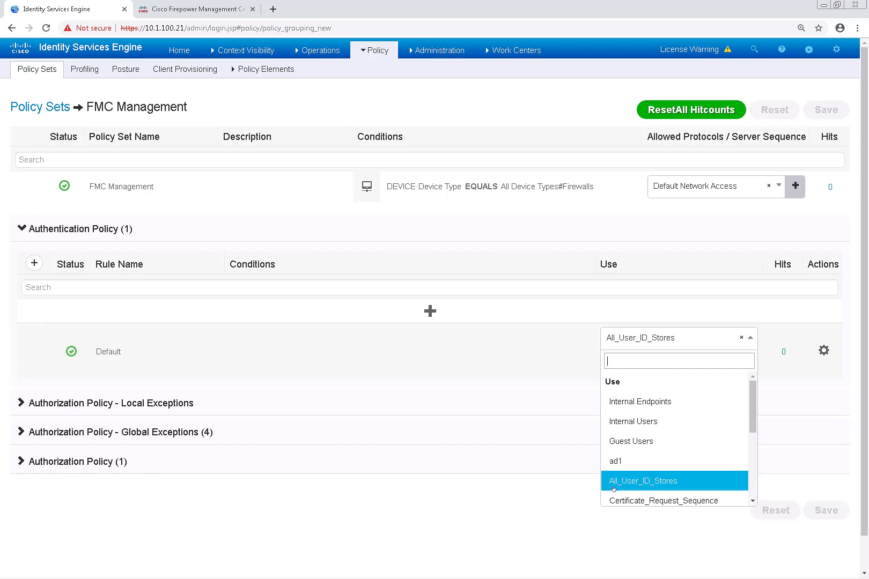
left_click(247, 510)
- Add a new authorization rule named 'Domain Admins' and open its condition editor
left_click(47, 464)
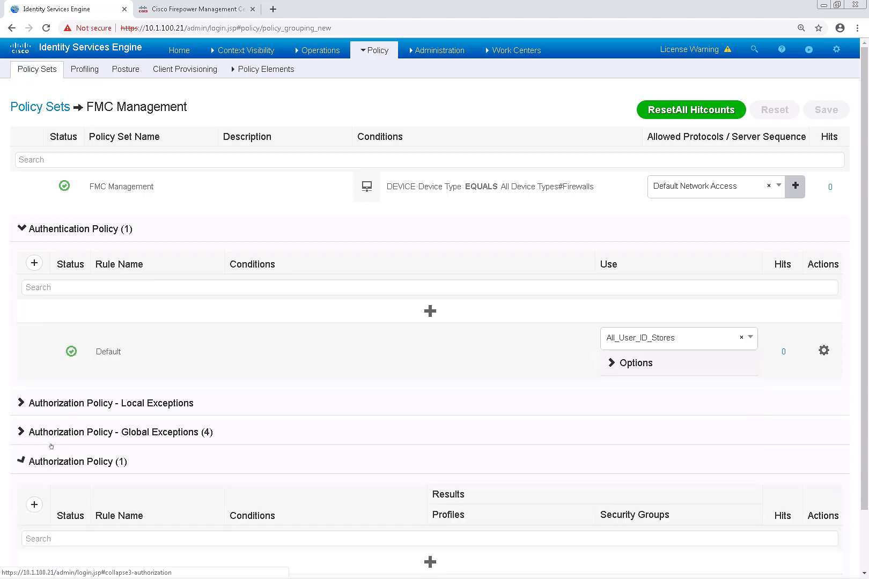
scroll(51, 451, "down", 3)
left_click(430, 469)
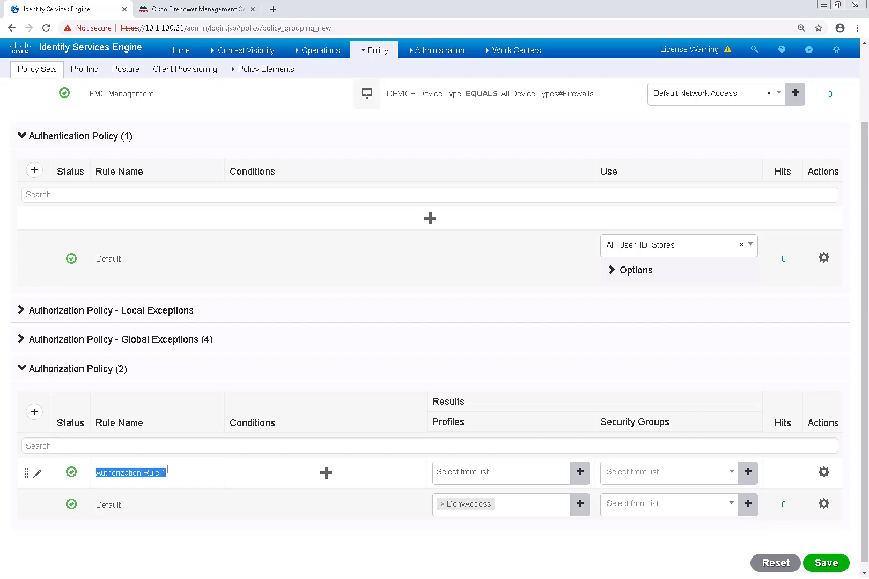
type("Do")
key("BackSpace")
key("BackSpace")
type("Domain Admins")
left_click(307, 474)
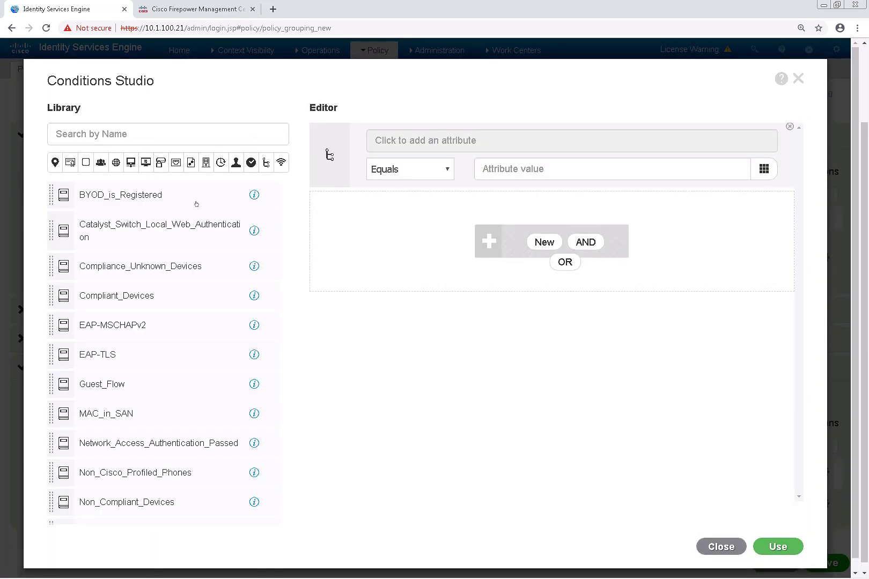
- Set the rule condition to ad1 ExternalGroups Equals securitydemo.net/Users/Domain Admins
left_click(485, 145)
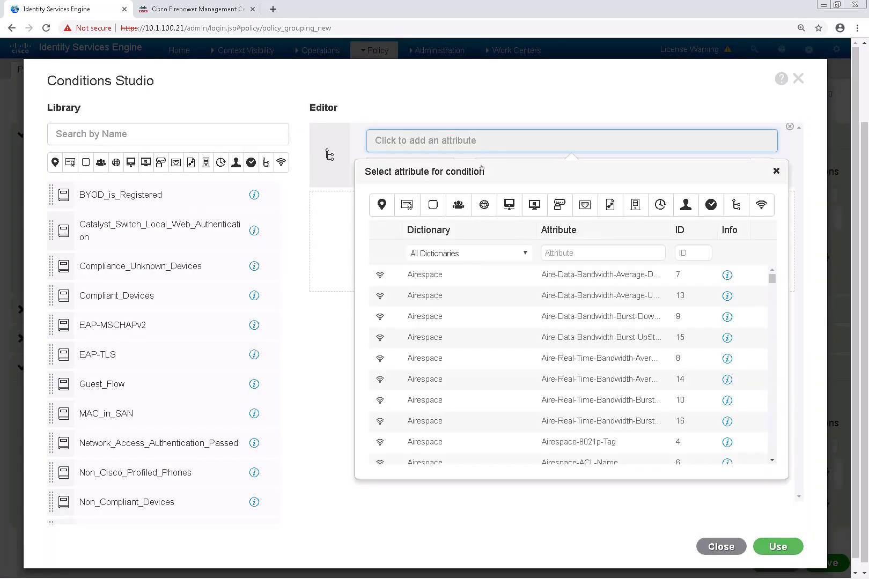
left_click(476, 254)
scroll(462, 371, "down", 3)
key("Return")
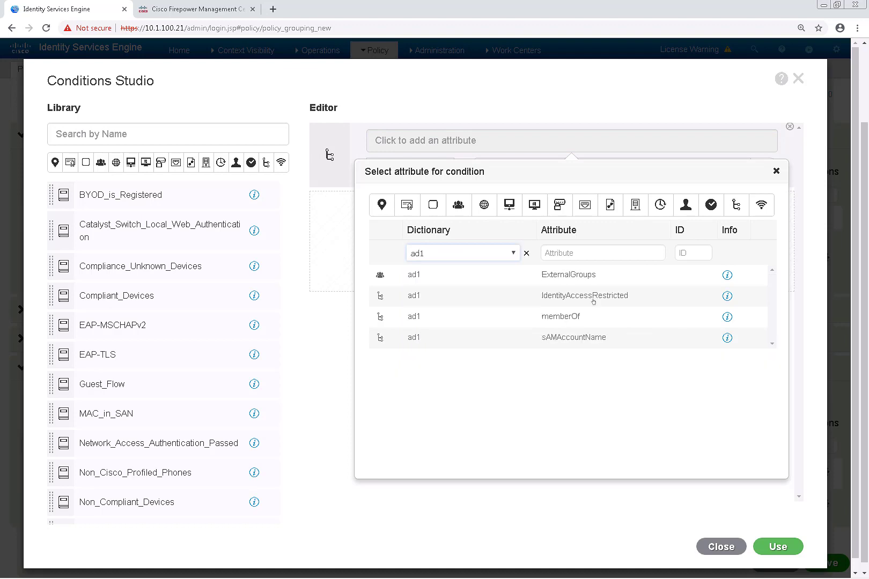
left_click(573, 276)
left_click(565, 169)
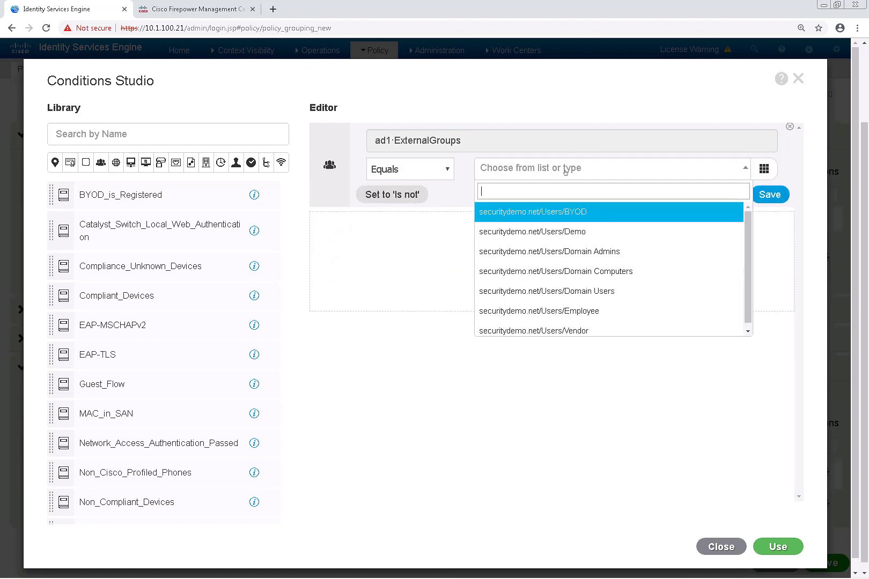
left_click(579, 253)
left_click(789, 547)
- Assign the FMC-Admin authorization profile to the Domain Admins rule
left_click(569, 478)
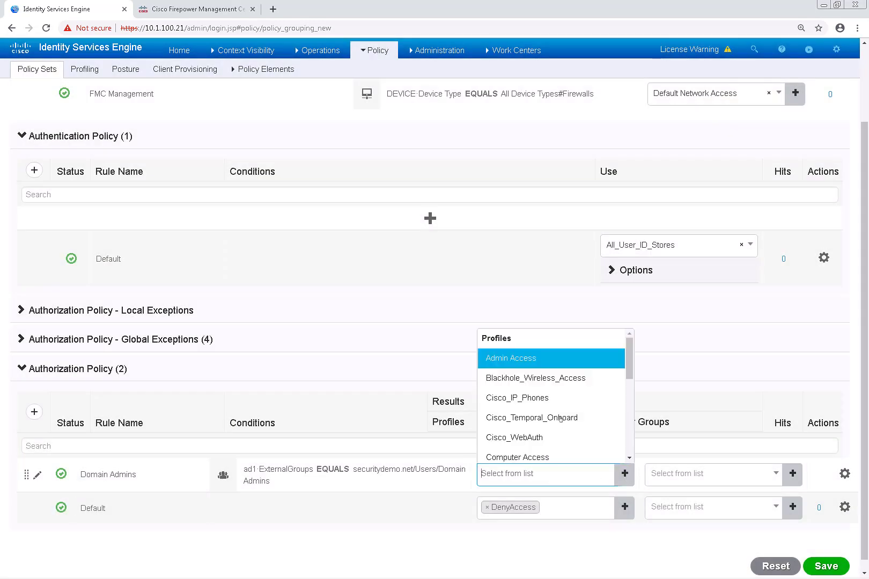
scroll(560, 418, "down", 5)
scroll(561, 422, "down", 1)
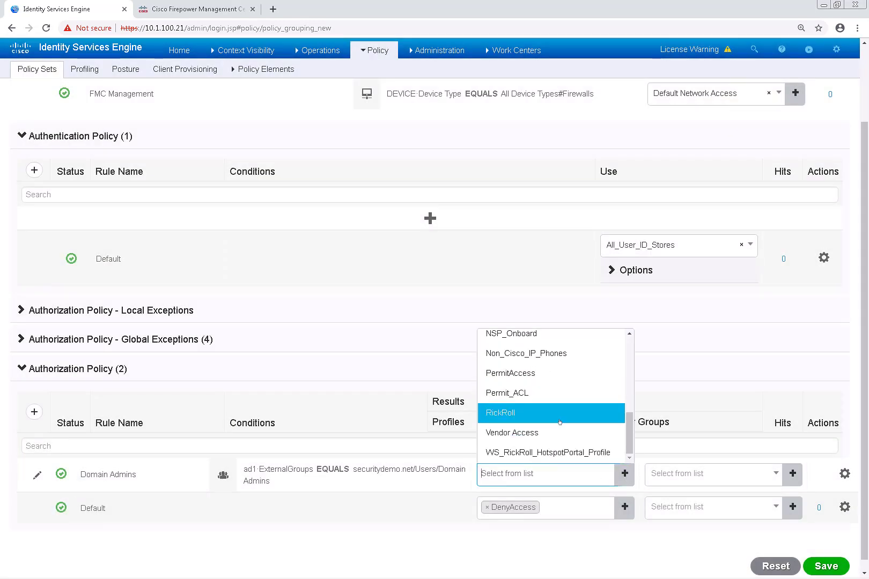
scroll(554, 404, "up", 3)
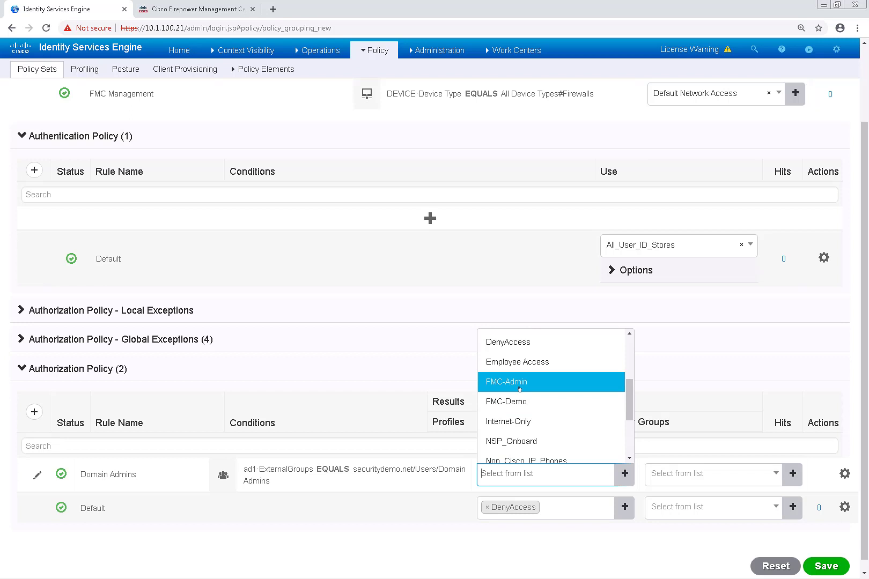
left_click(520, 387)
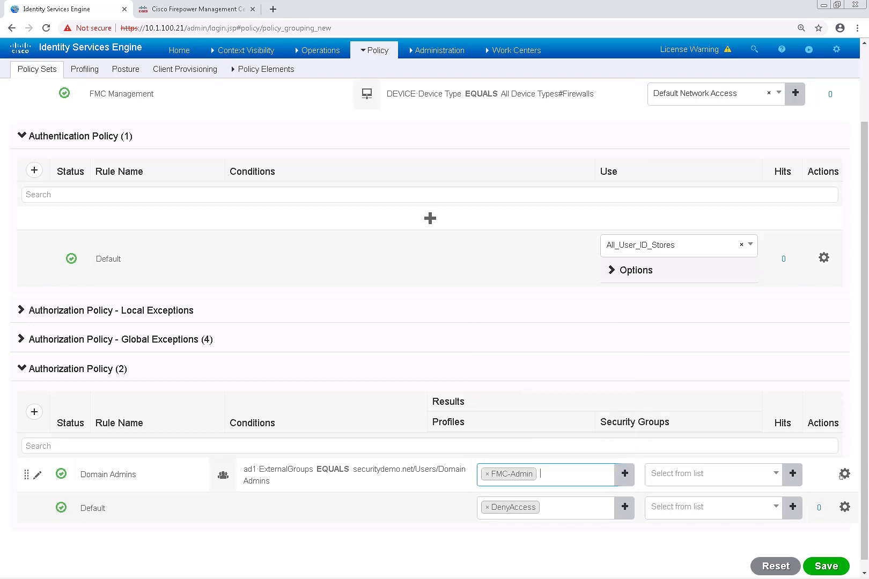
left_click(841, 475)
- Duplicate the Domain Admins rule as 'Demo Users' matching securitydemo.net/Users/Demo
left_click(784, 554)
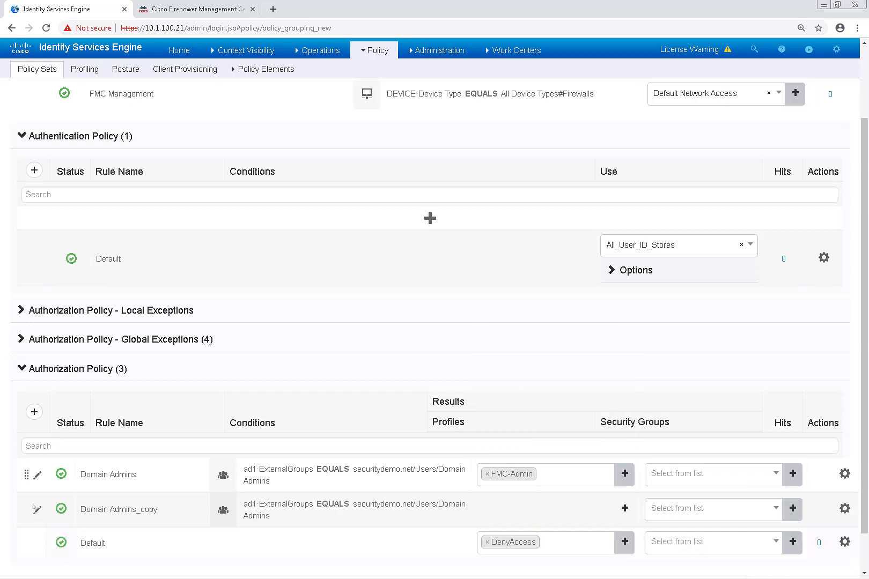
left_click(122, 512)
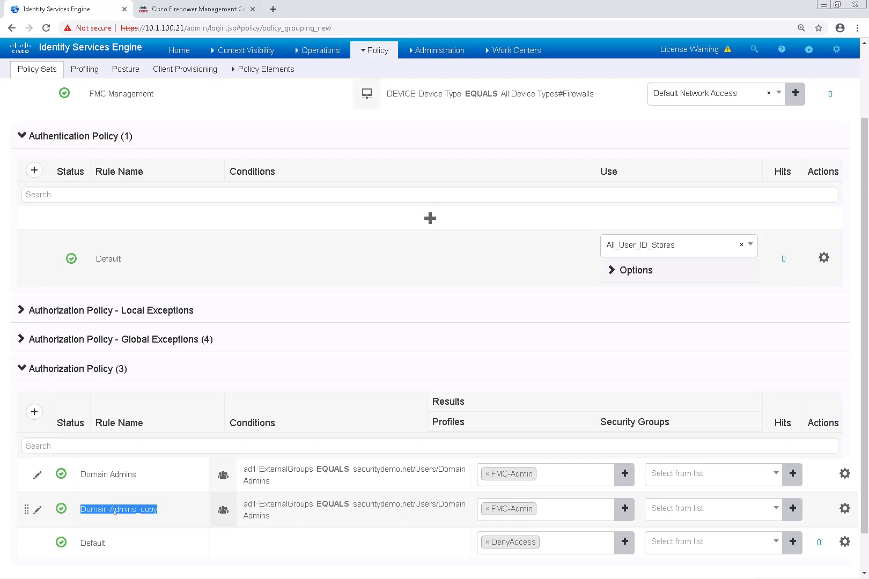
type("Demo Users")
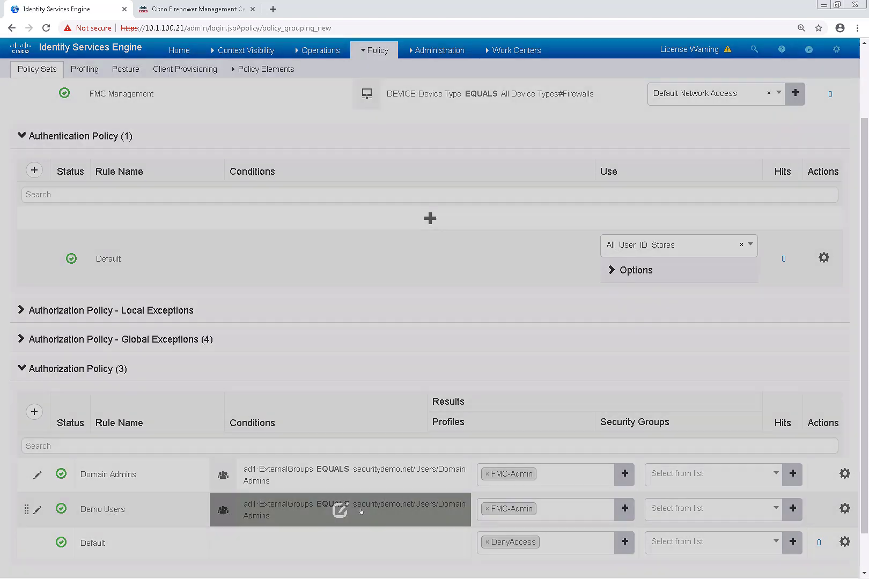
left_click(357, 512)
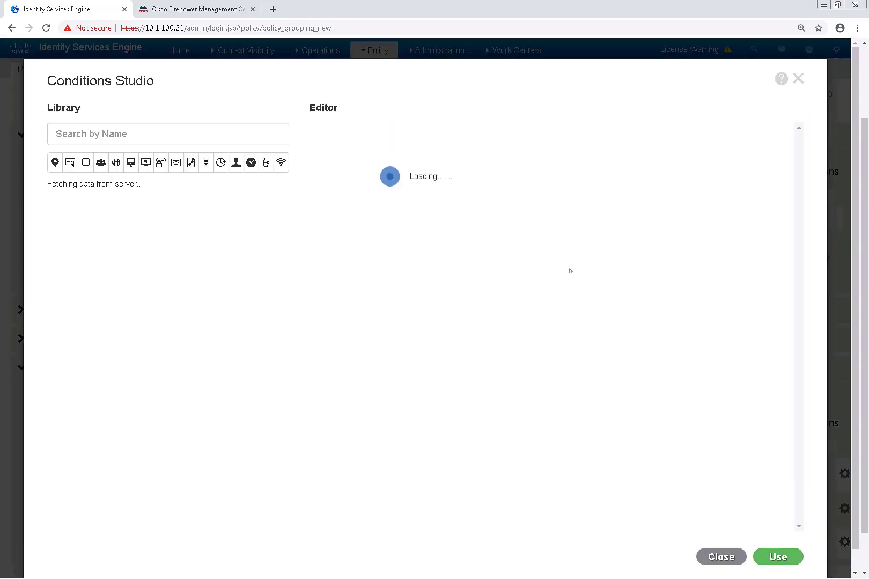
left_click(603, 164)
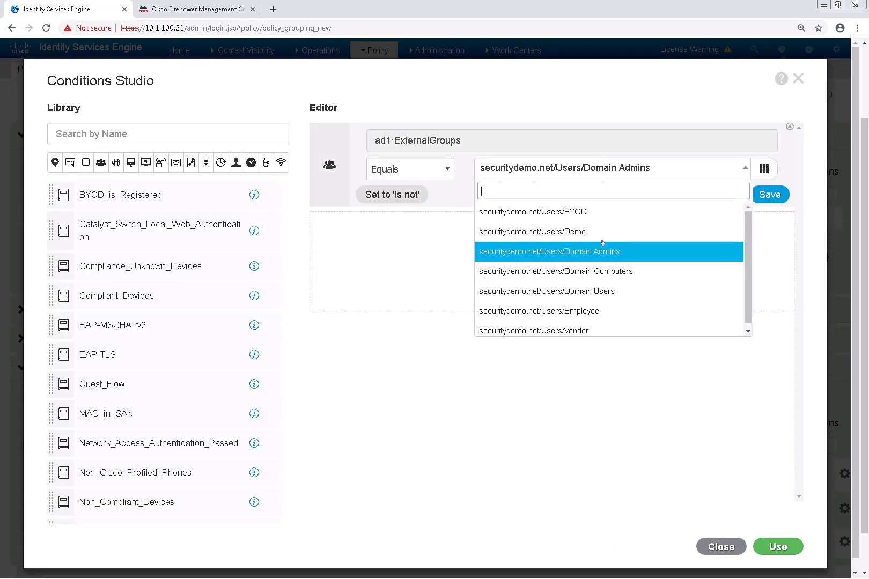
left_click(589, 232)
left_click(778, 547)
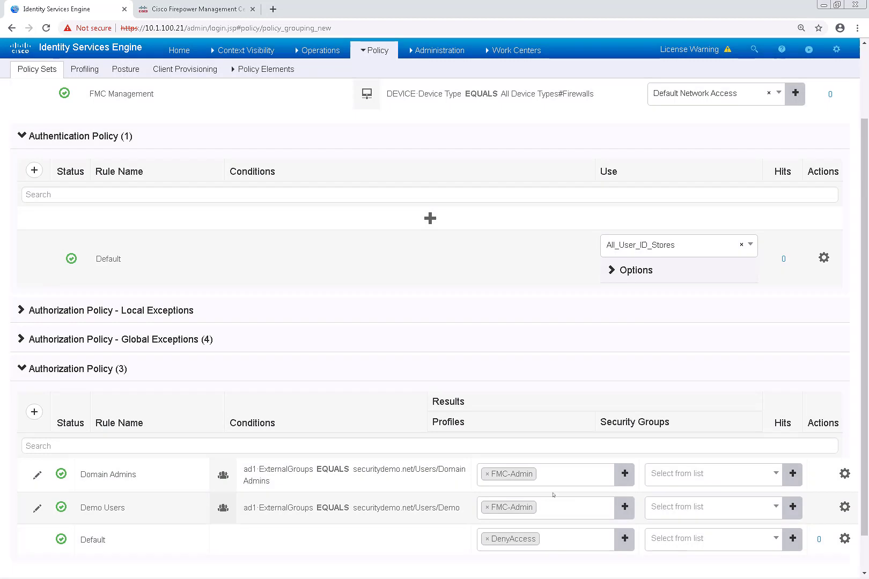
- Replace FMC-Admin with the FMC-Demo profile on the Demo Users rule
left_click(486, 510)
scroll(539, 457, "down", 3)
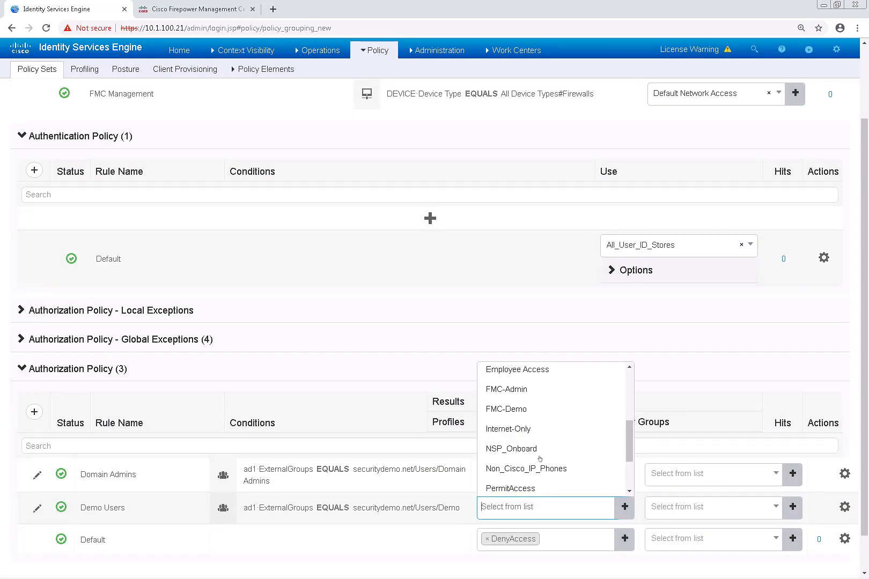
left_click(518, 409)
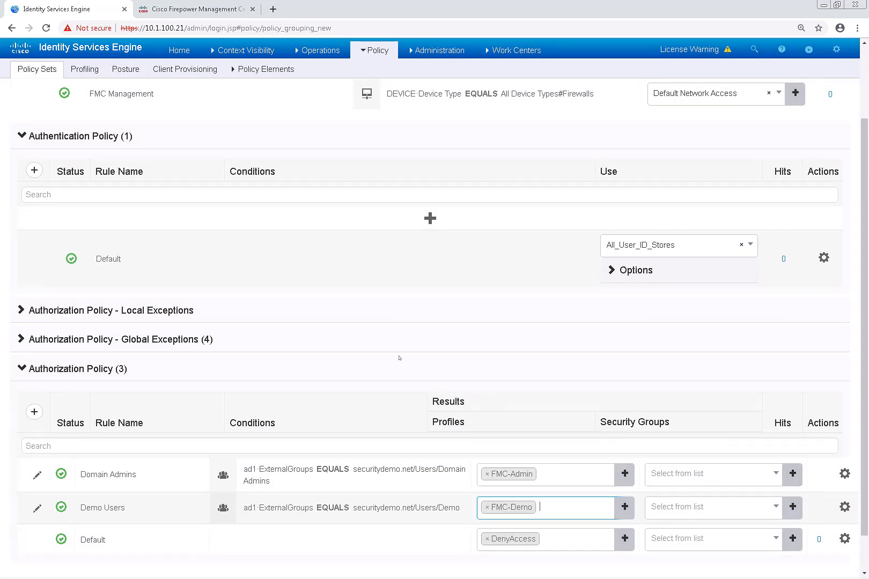
scroll(451, 383, "down", 1)
- Save the policy set, then expand its authorization and authentication policies to verify the rules
left_click(811, 561)
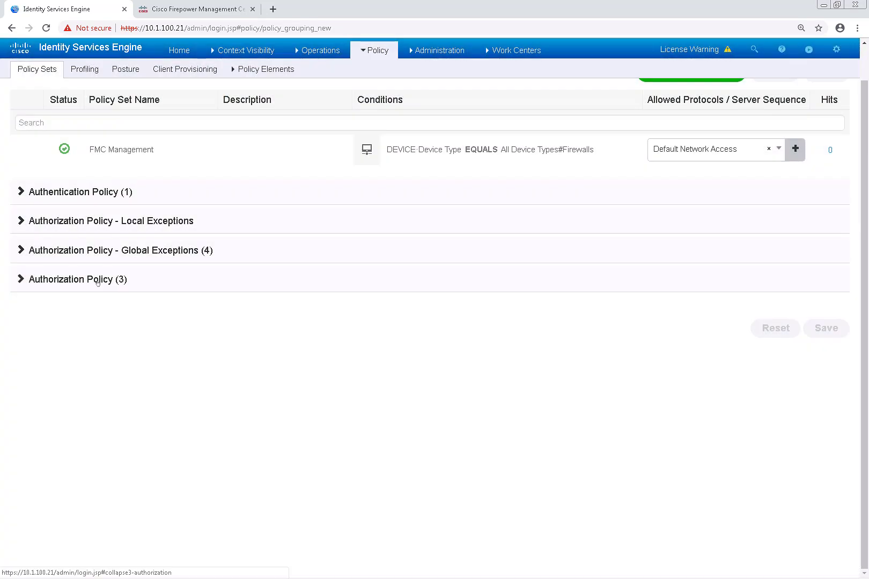
left_click(97, 281)
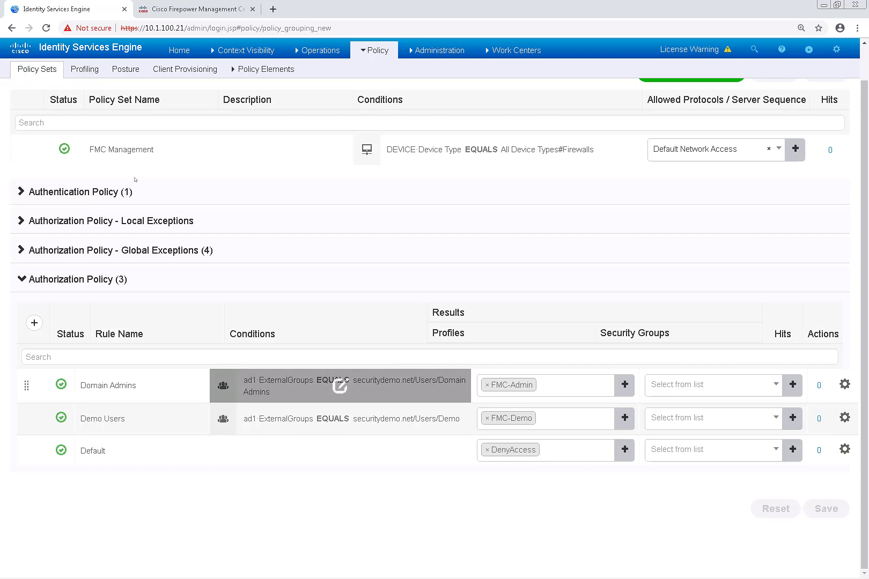
left_click(446, 191)
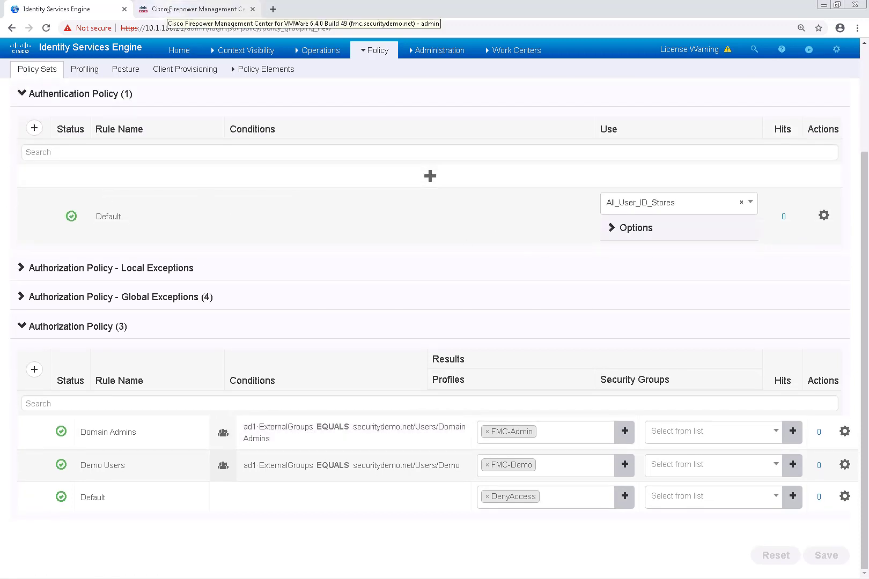
- In Firepower Management Center, open the ISE-RADIUS external authentication object for editing
left_click(168, 10)
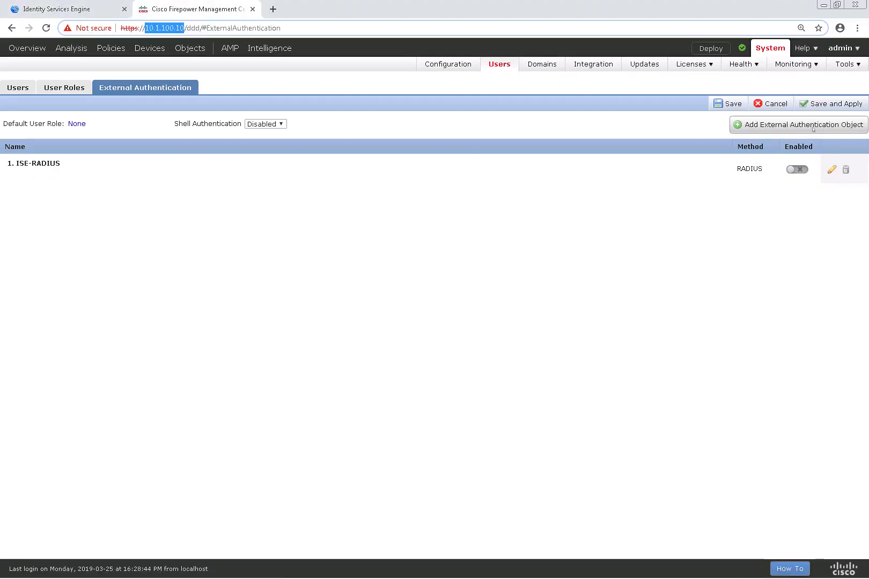
left_click(832, 170)
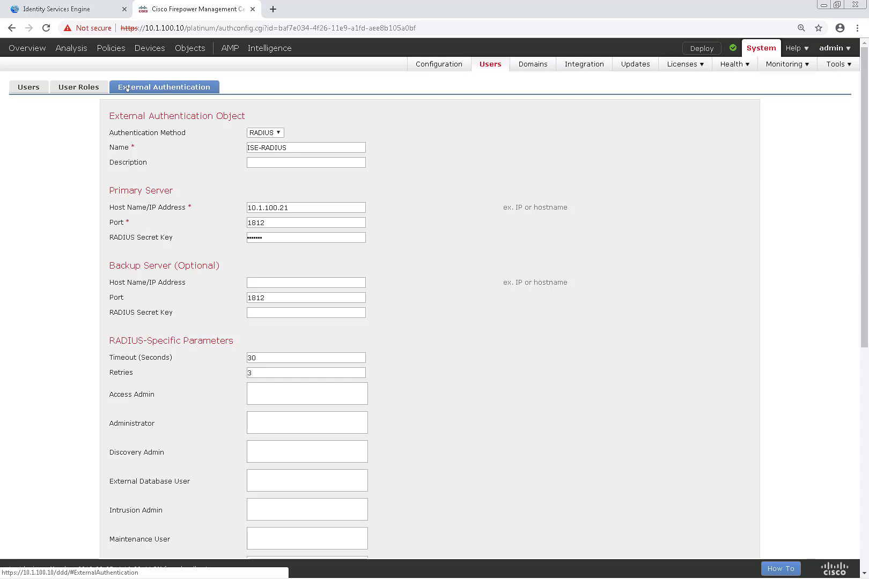
left_click(81, 87)
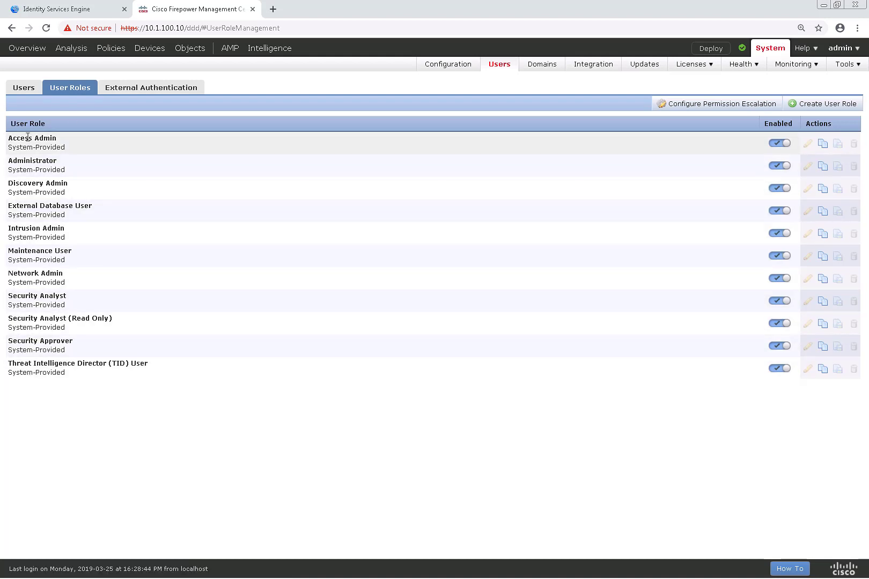
left_click(151, 87)
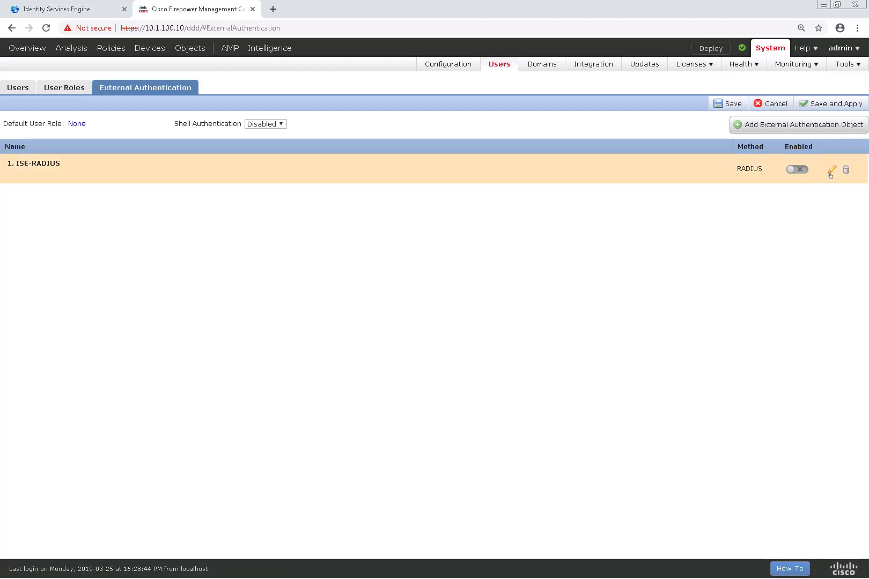
left_click(830, 174)
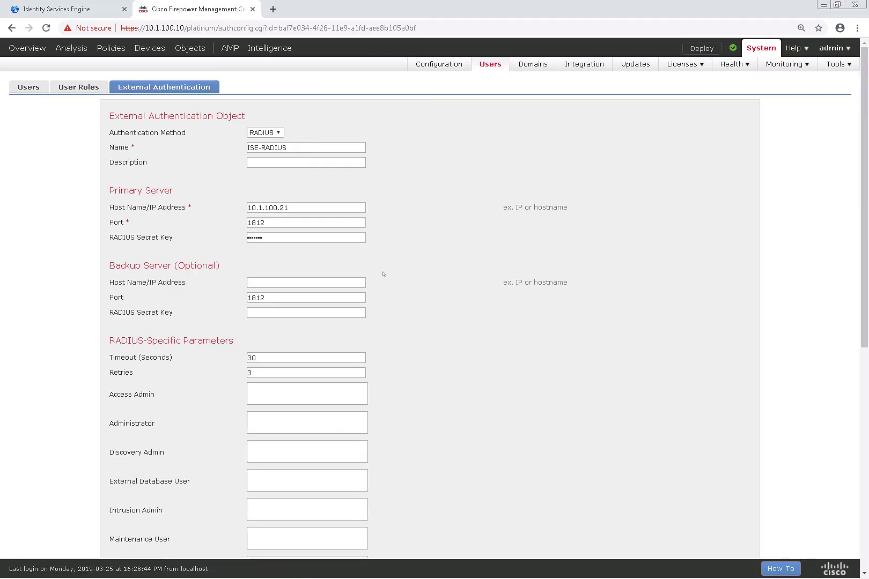
- Map the Administrator role to Class=Administrators
left_click(300, 150)
scroll(280, 310, "down", 1)
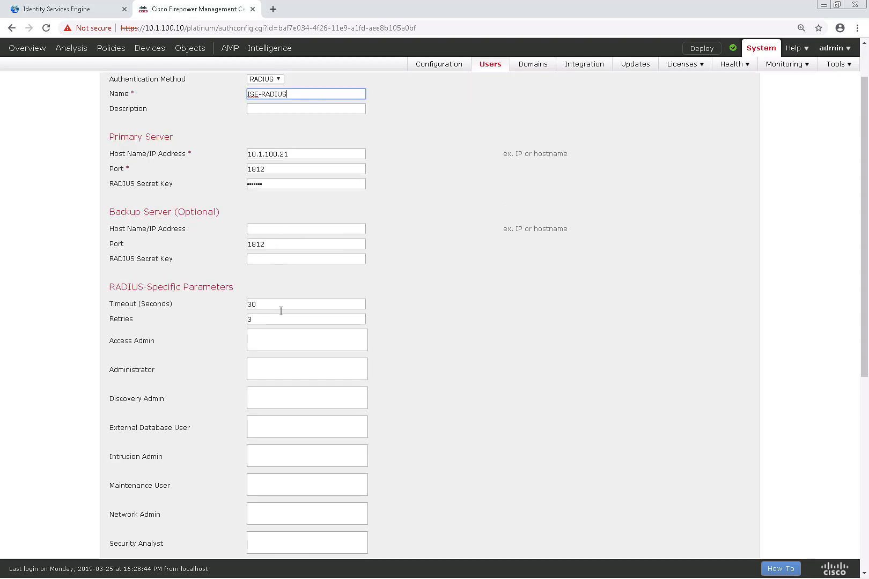
scroll(280, 315, "down", 1)
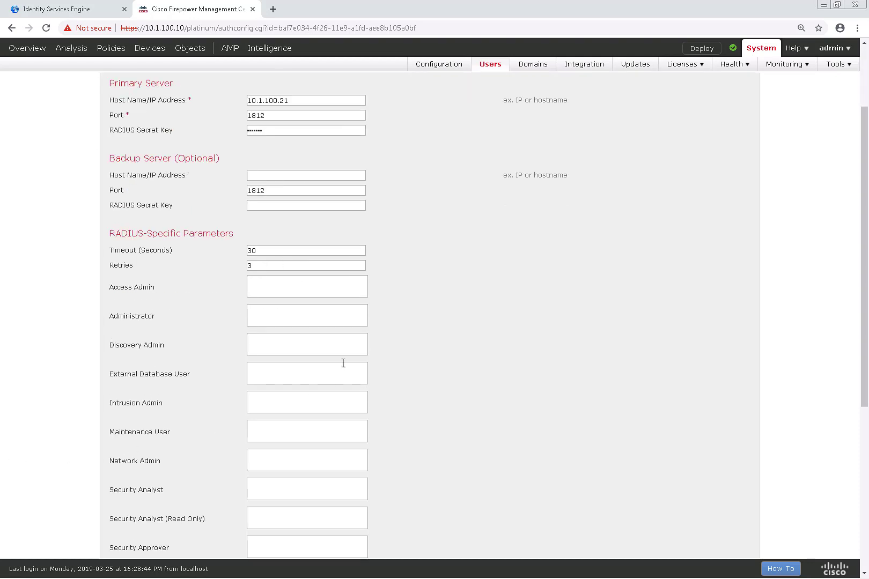
left_click(296, 314)
type("Classs")
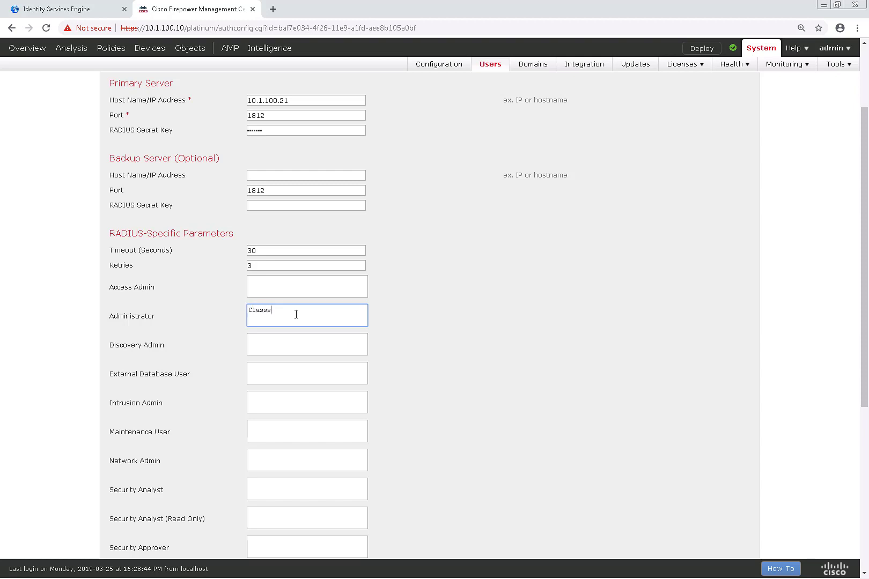
key("BackSpace")
type("=Administrators")
scroll(277, 399, "down", 3)
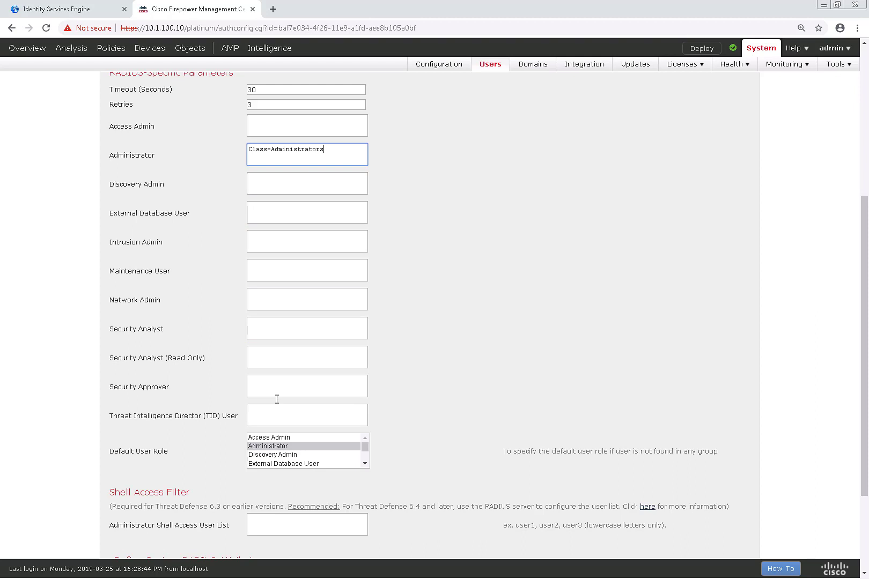
- Map the Security Analyst (Read Only) role to Class=DemoUsers
left_click(268, 360)
type("Class=DemoUser")
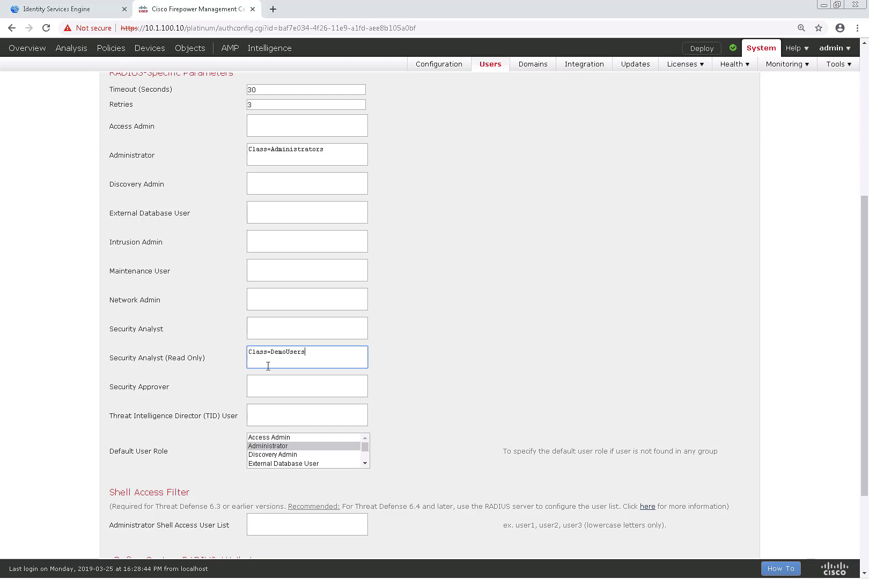
type("s")
scroll(268, 364, "down", 3)
left_click(318, 397)
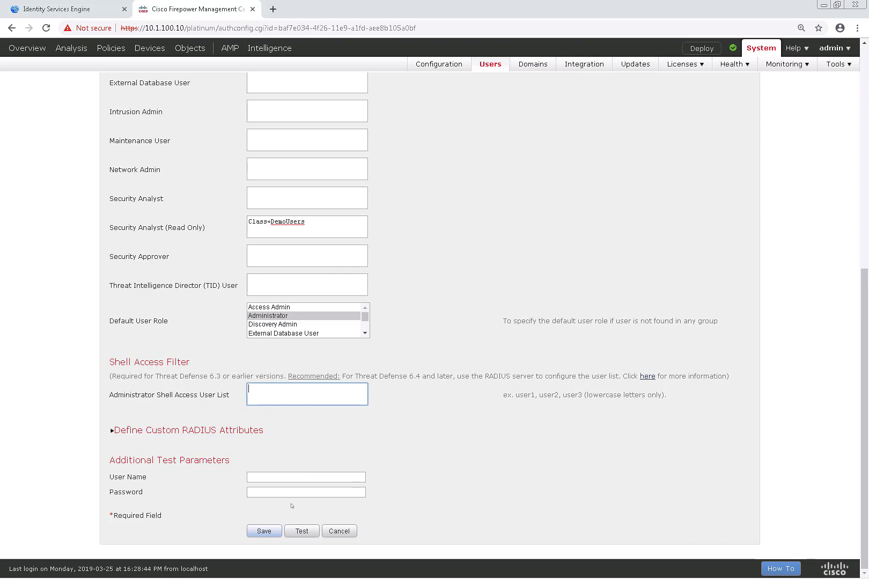
- Add the admin username to the shell access list and test with the demo user's credentials
left_click(322, 478)
type("demouser")
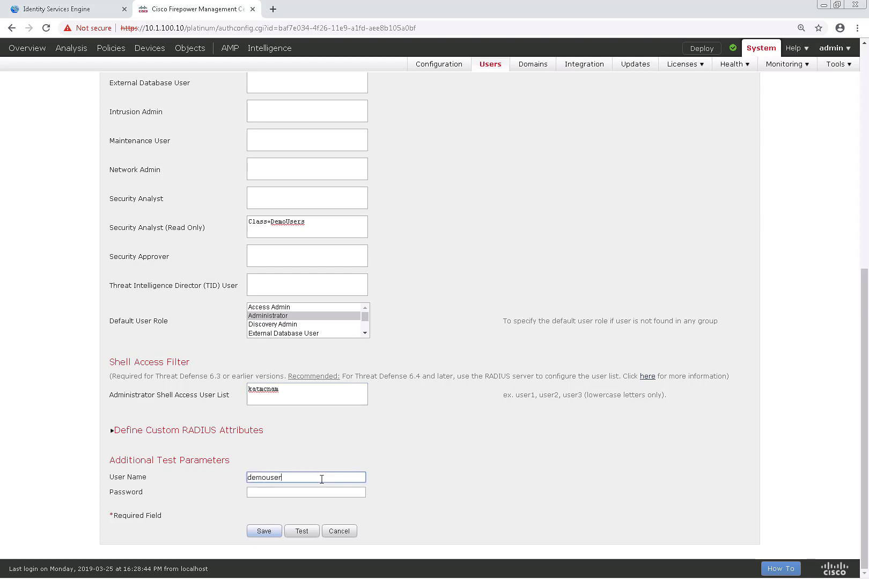
key("Tab")
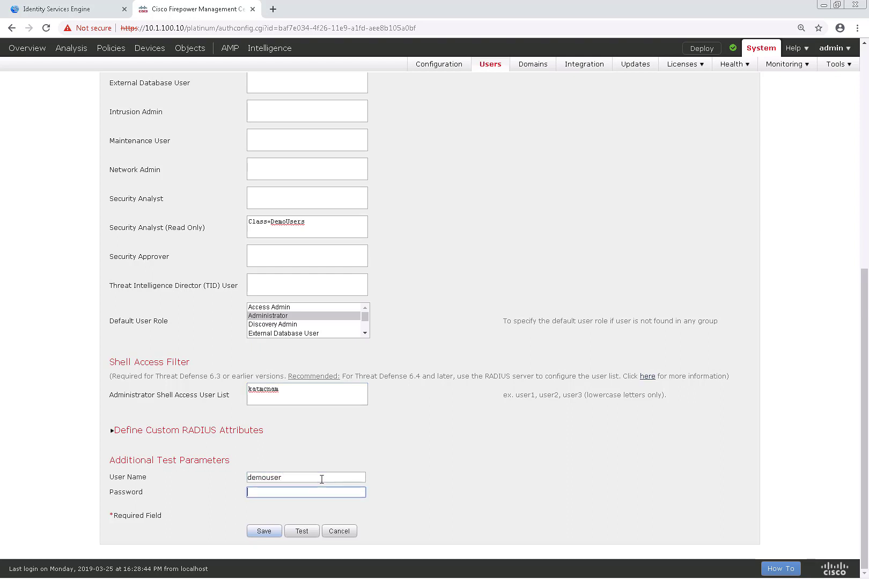
type("••••••")
left_click(300, 531)
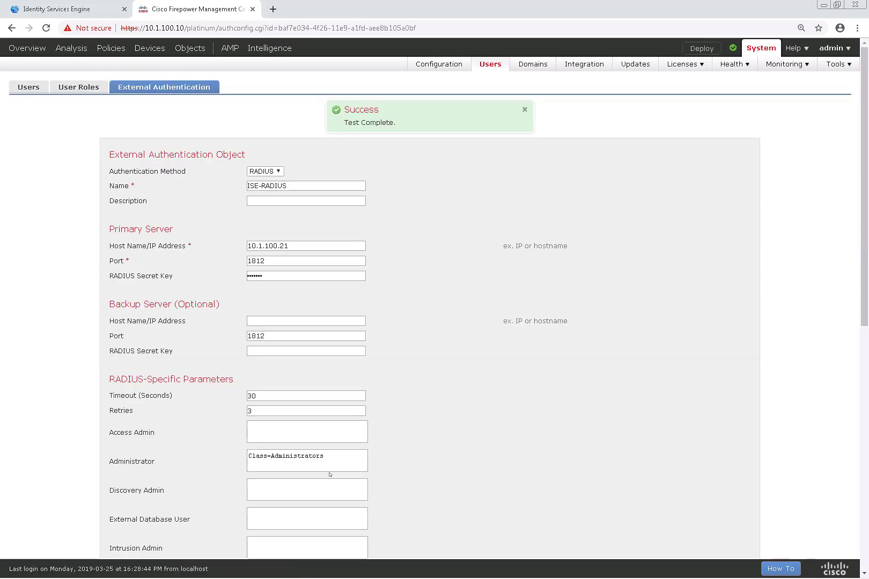
- Review the test details, confirming the returned Class=DemoUsers matches the role mapping
scroll(251, 424, "down", 9)
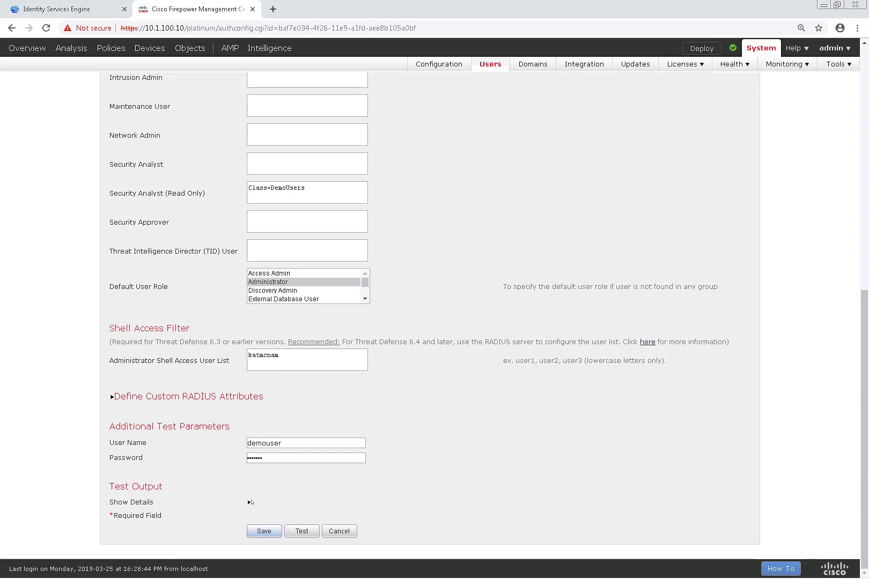
left_click(249, 503)
scroll(465, 486, "down", 2)
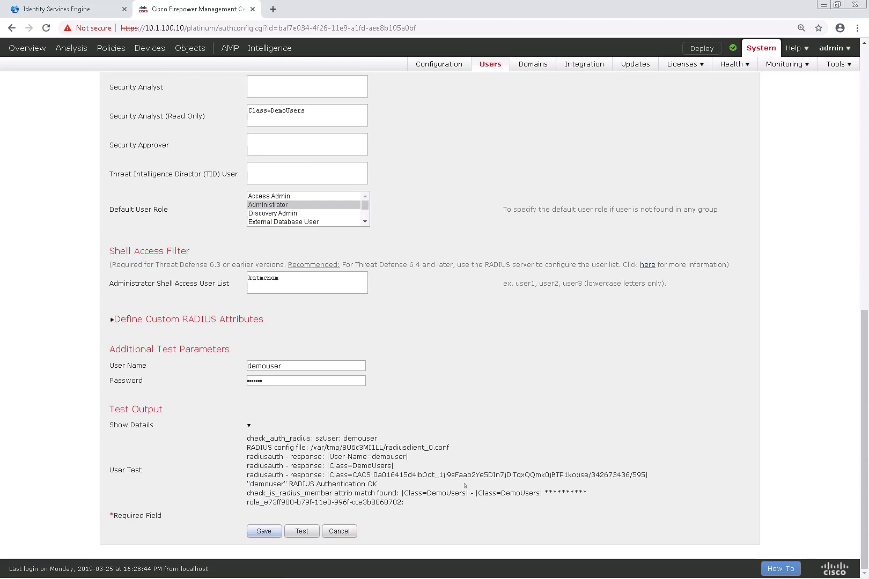
left_click_drag(329, 456, 414, 459)
left_click_drag(328, 466, 400, 467)
left_click_drag(332, 108, 245, 110)
- Rerun the ISE-RADIUS test using the administrator account's username and password
double_click(301, 365)
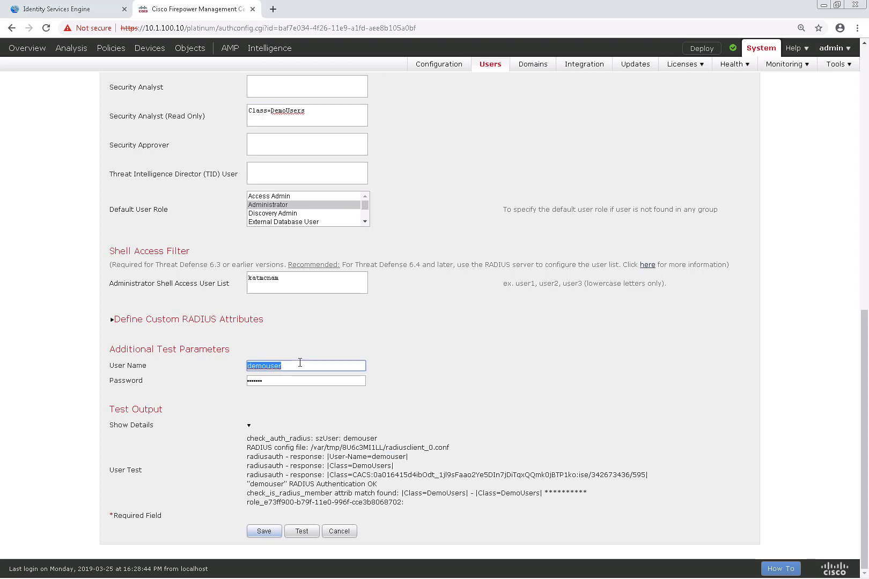
key("Tab")
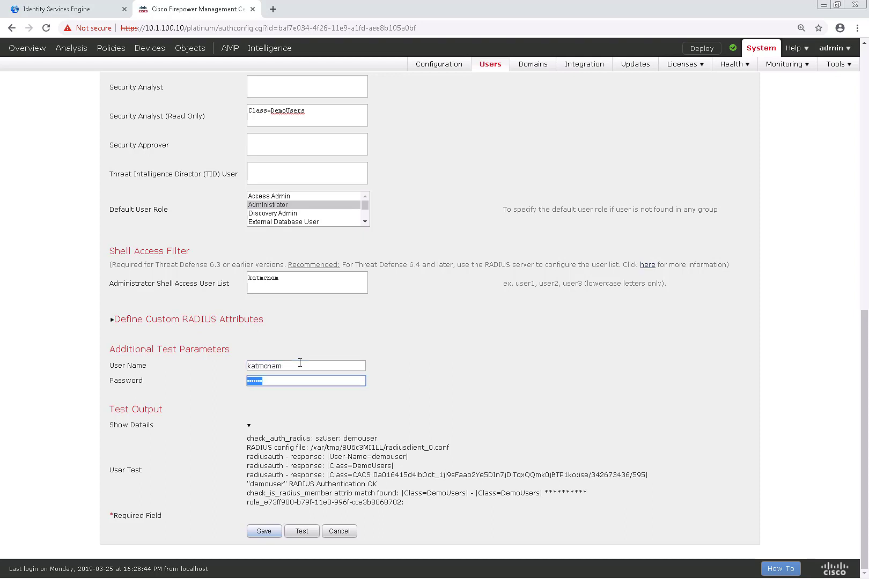
left_click(300, 533)
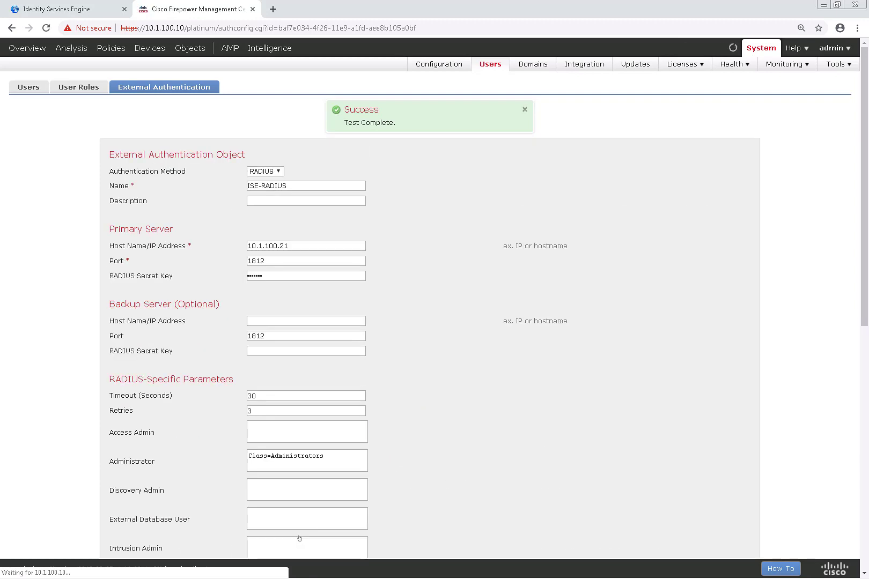
- Confirm the returned Class=Administrators matches the Administrator role mapping
scroll(400, 290, "down", 8)
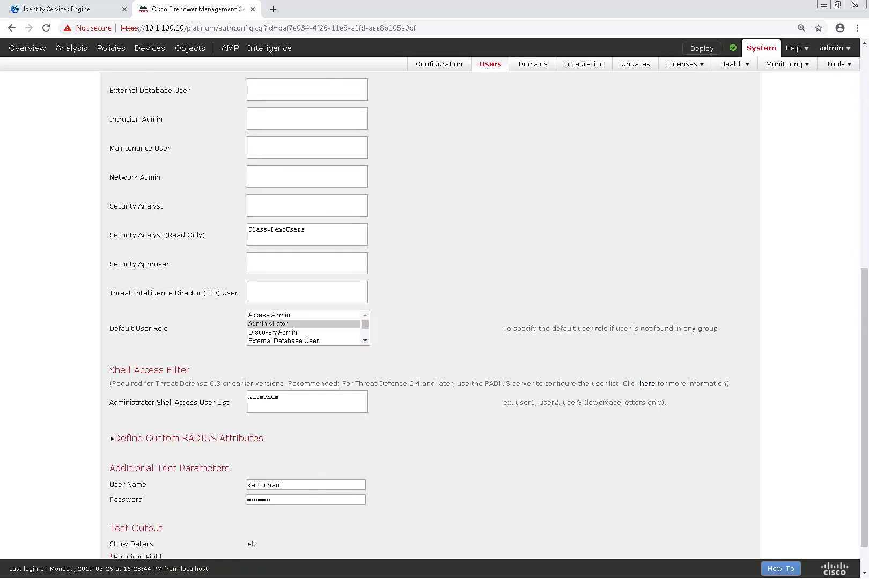
left_click(248, 545)
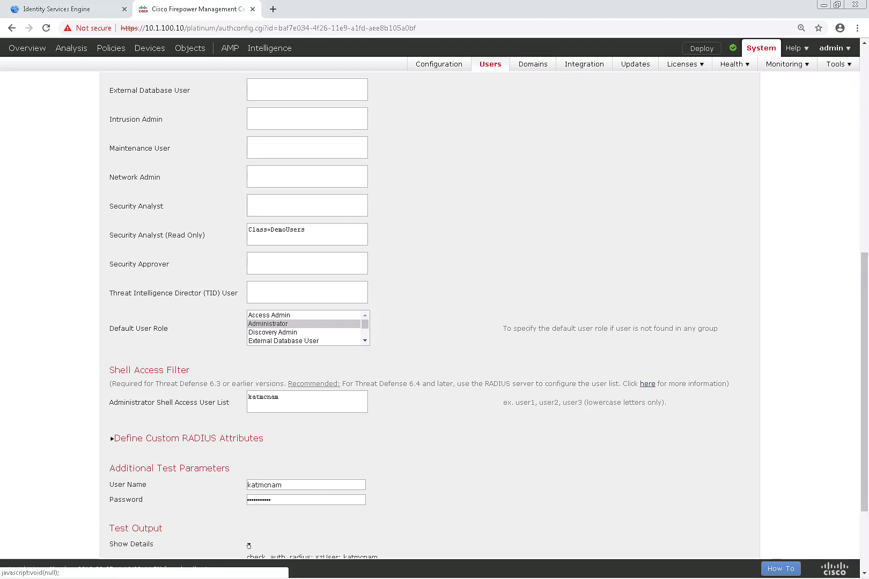
scroll(250, 540, "down", 2)
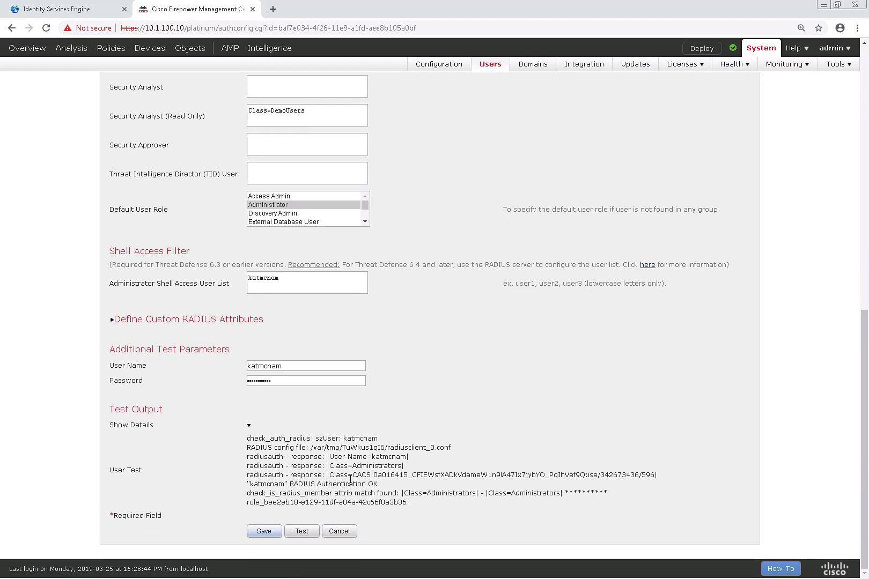
double_click(362, 474)
left_click_drag(403, 466, 331, 470)
key("ctrl+c")
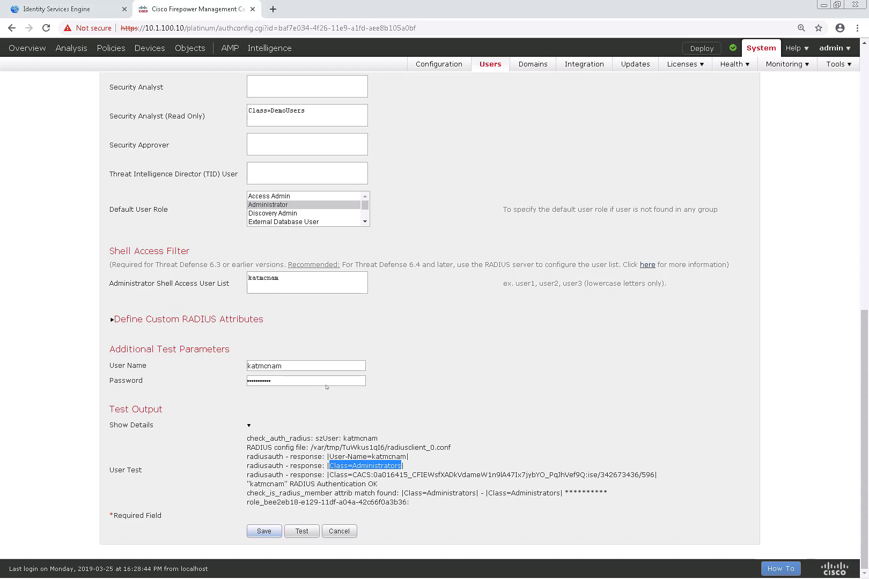
scroll(317, 357, "up", 5)
left_click_drag(343, 176, 246, 177)
key("ctrl+v")
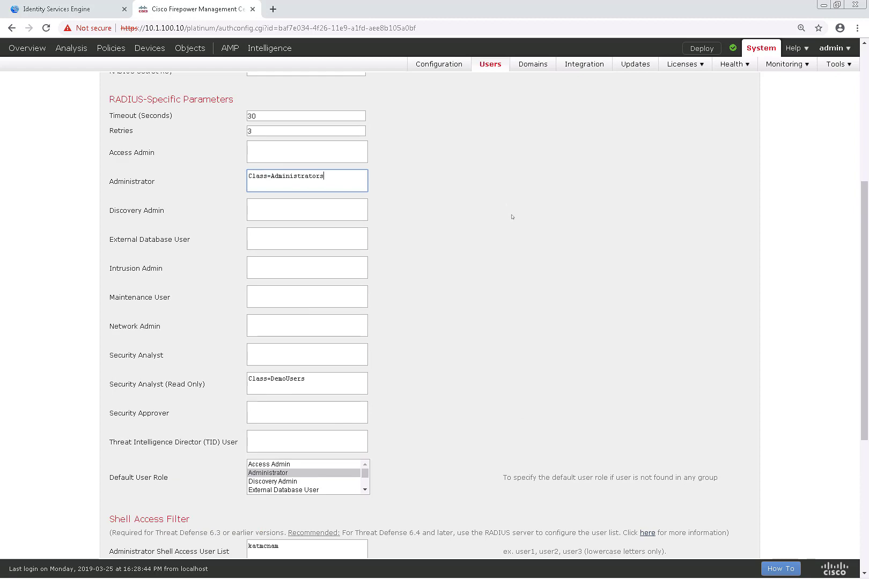
scroll(511, 245, "down", 5)
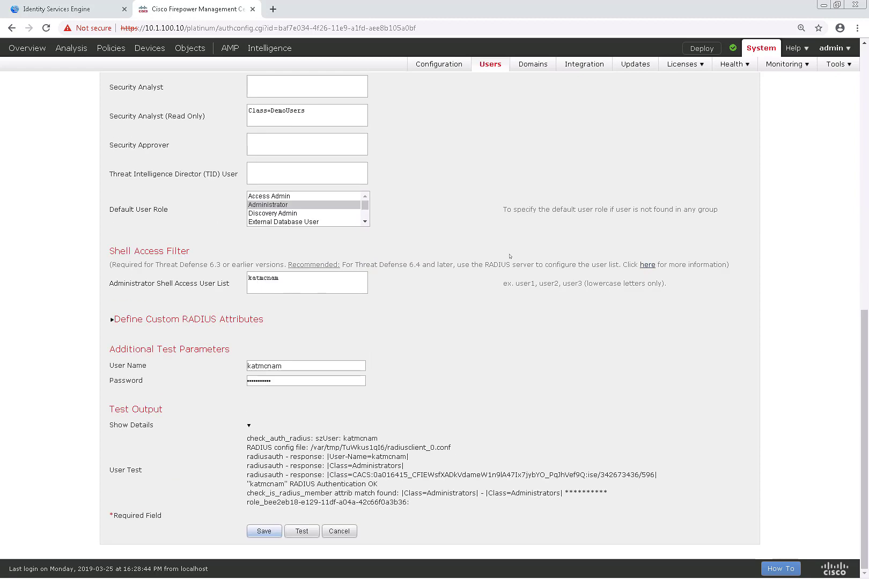
- Save ISE-RADIUS, enable it, and apply external authentication to the current domain
left_click(248, 529)
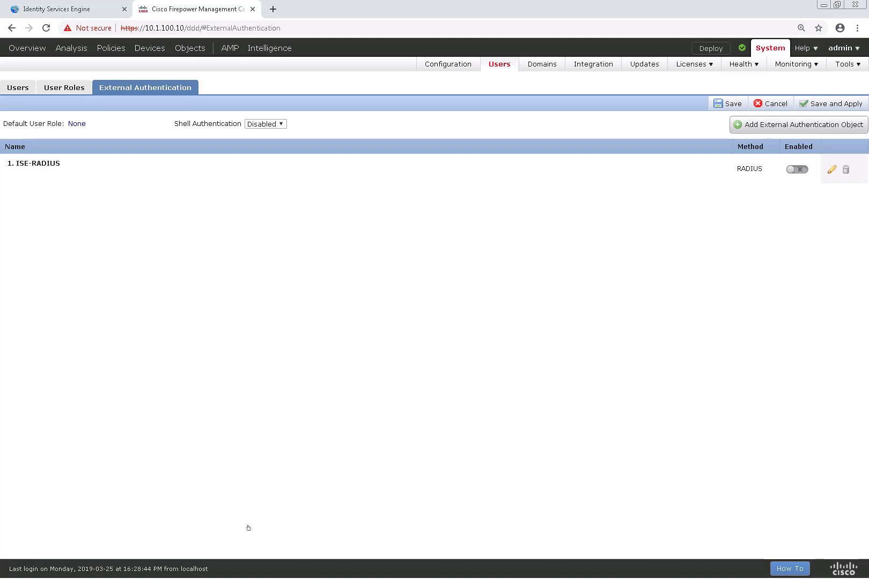
left_click(802, 169)
left_click(832, 105)
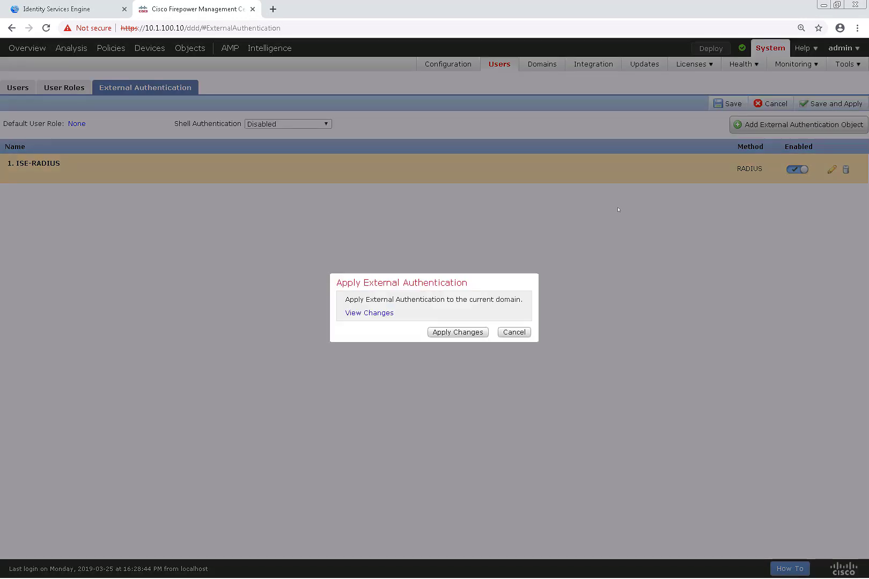
left_click(478, 333)
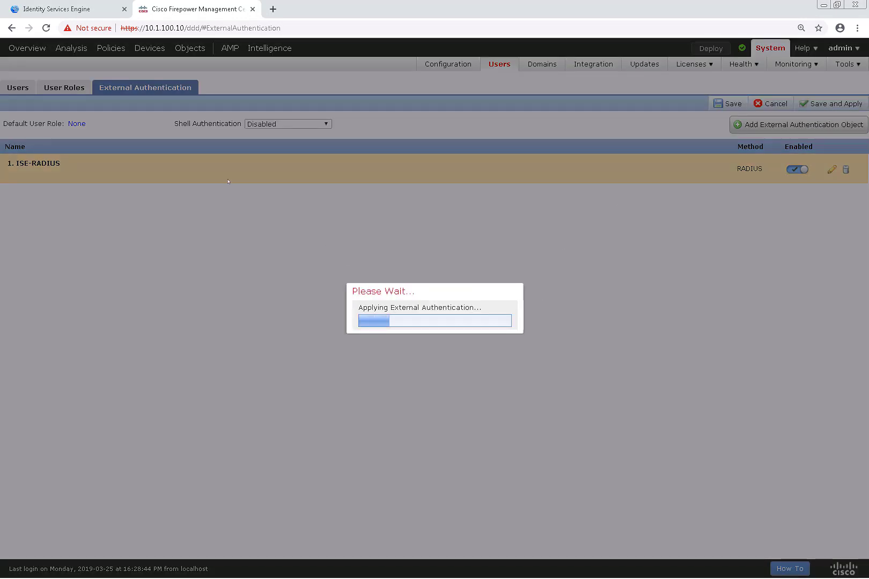
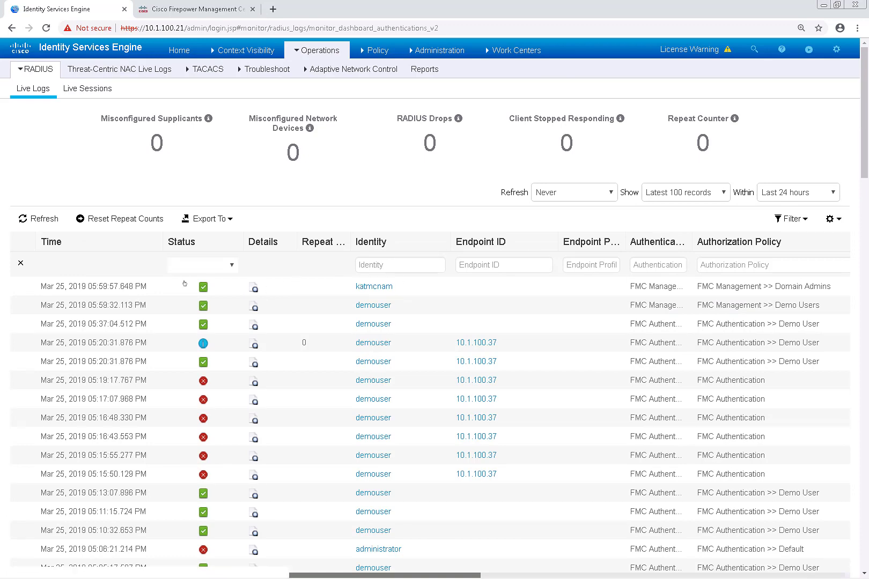
- Point out the newest ISE authentication entries, then bring up the FMC login page in Firefox
left_click_drag(32, 287, 832, 358)
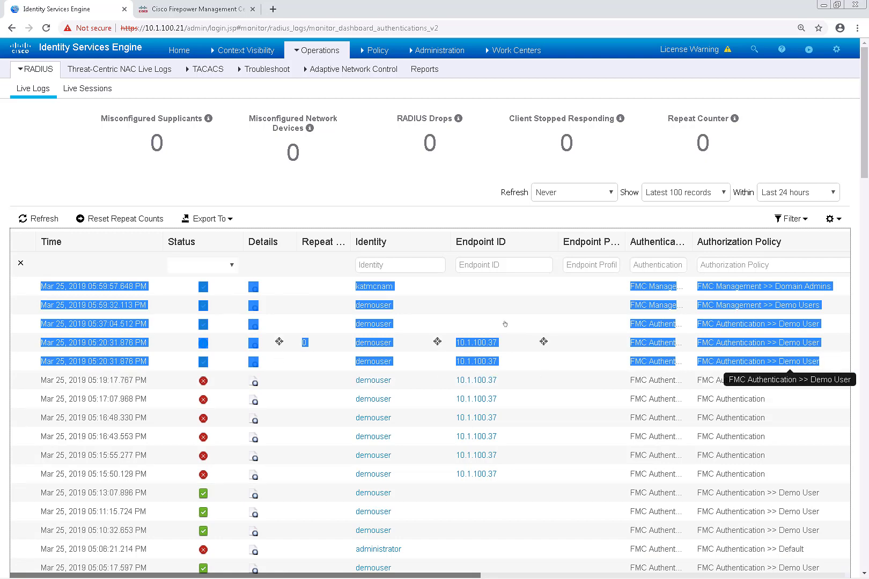
left_click(373, 324)
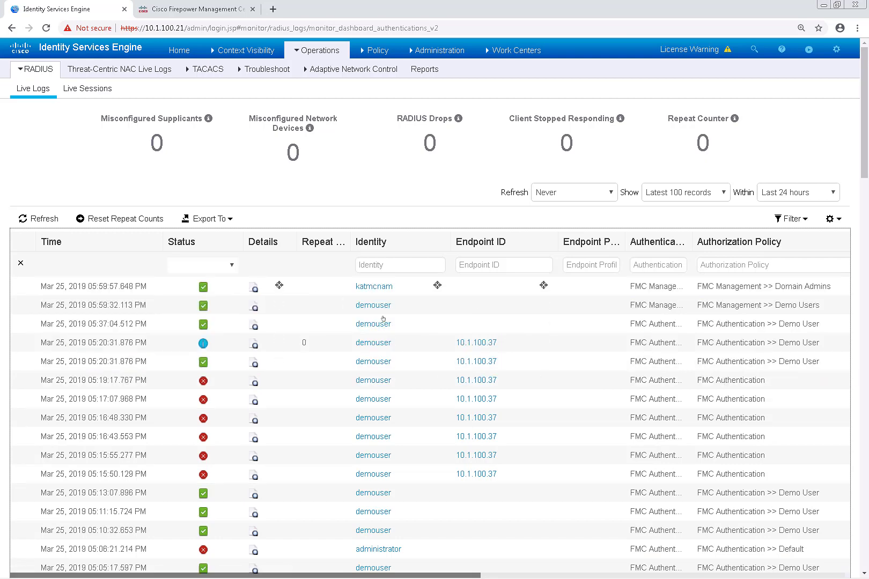
left_click(191, 12)
mouse_move(318, 577)
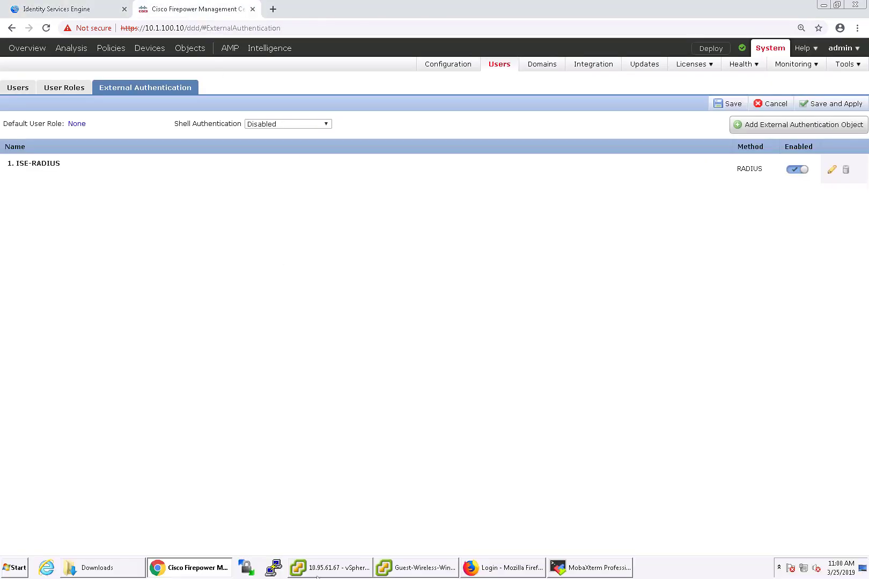
left_click(490, 567)
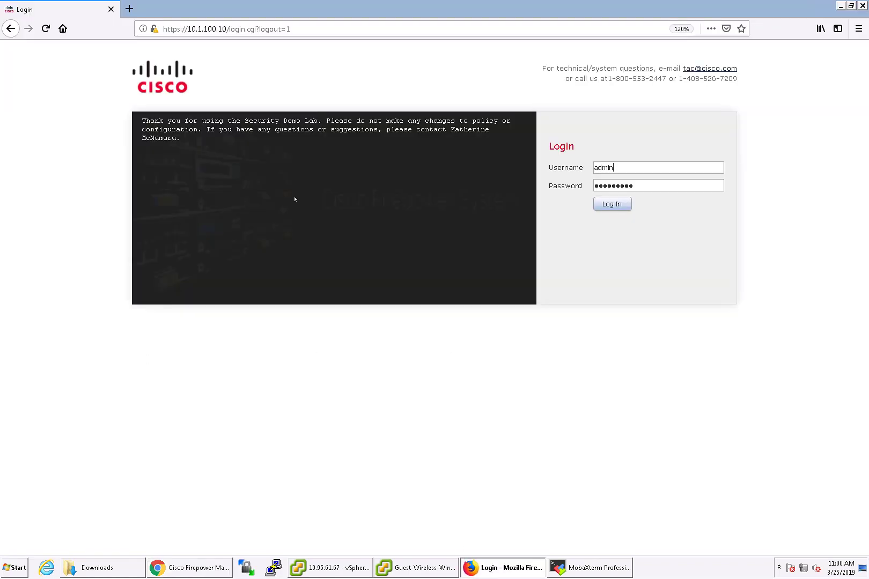
- Sign in to FMC as demouser and dismiss the browser's save-login prompt
double_click(601, 168)
type("demo")
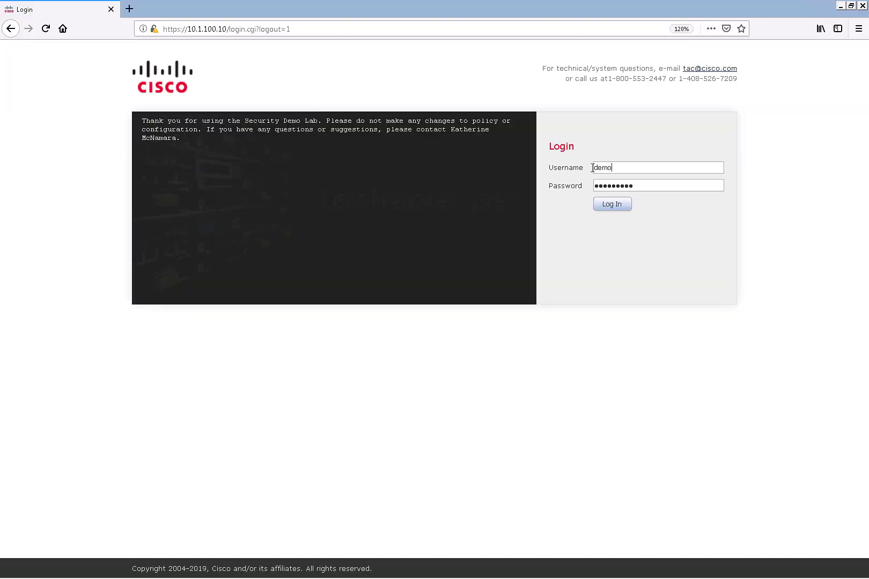
type("user")
key("Tab")
key("Return")
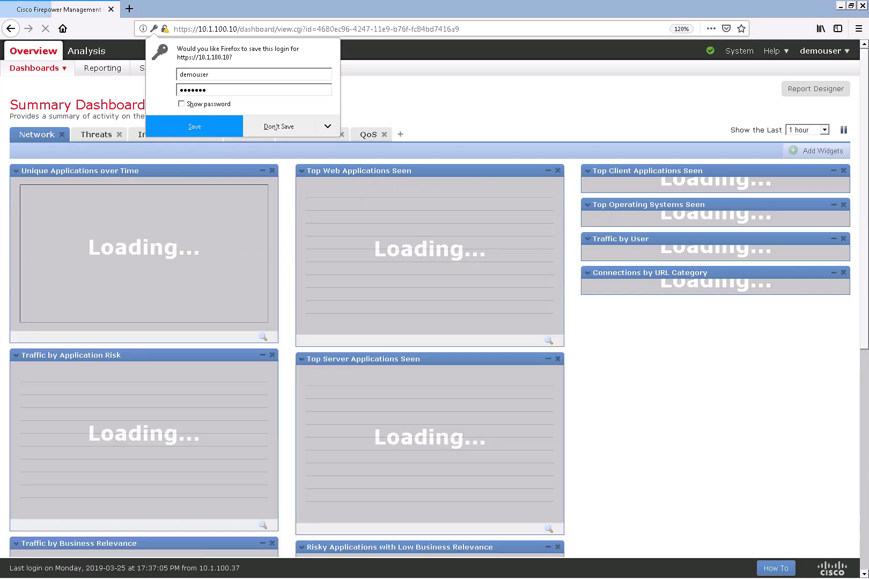
left_click(275, 127)
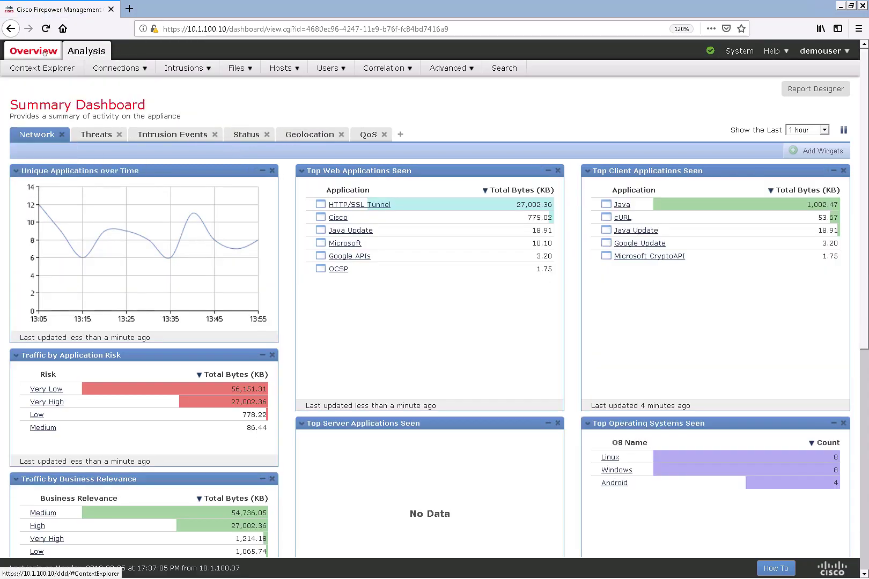
- Log out of the demo user's limited Summary Dashboard
mouse_move(138, 58)
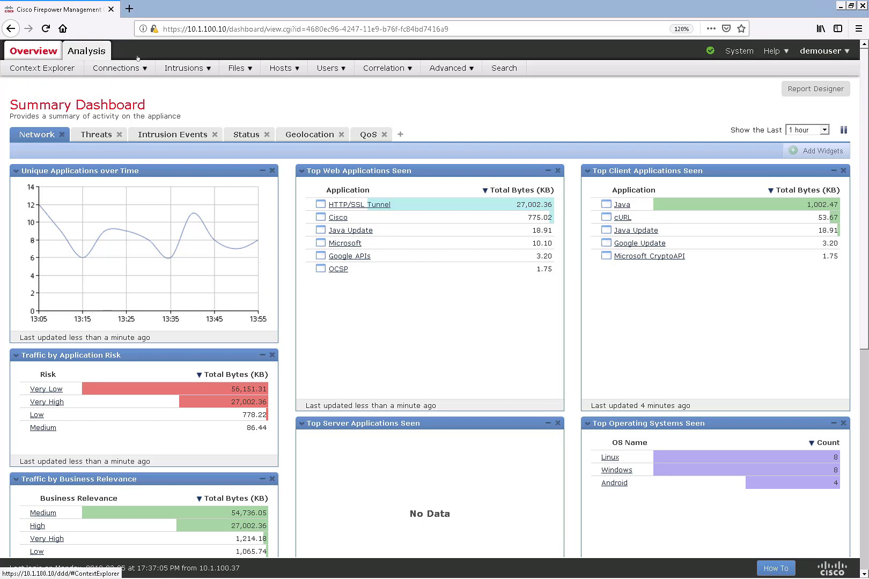
mouse_move(814, 54)
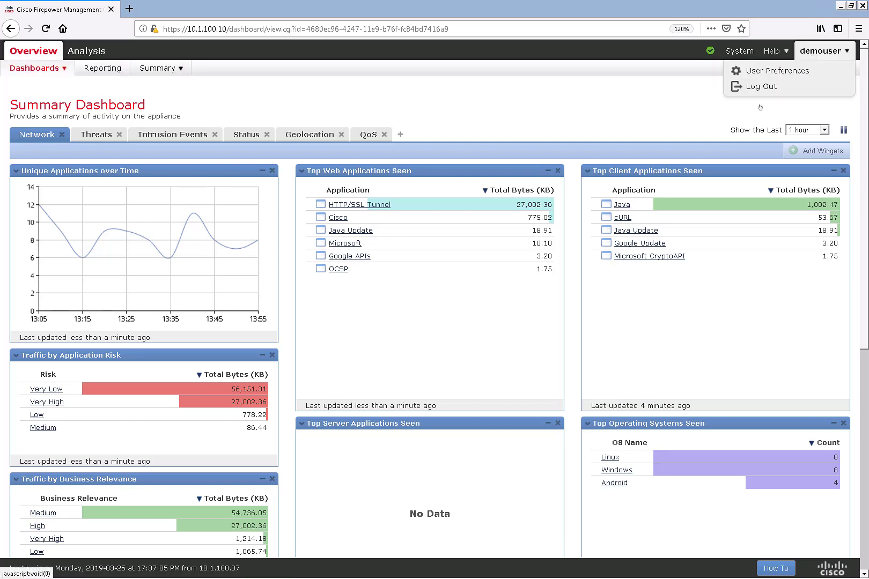
left_click(754, 88)
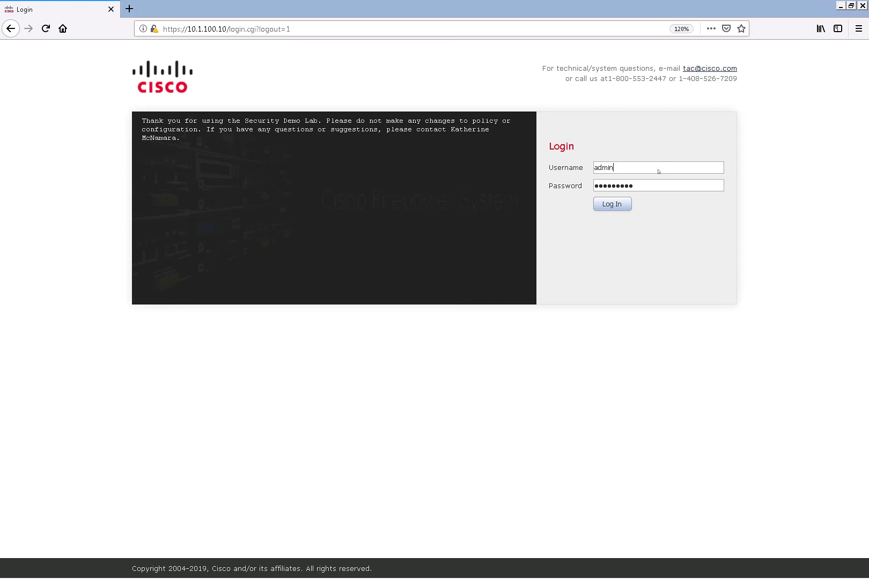
- Sign in to FMC with the second RADIUS admin account's username and password, declining to save them
double_click(659, 170)
key("Tab")
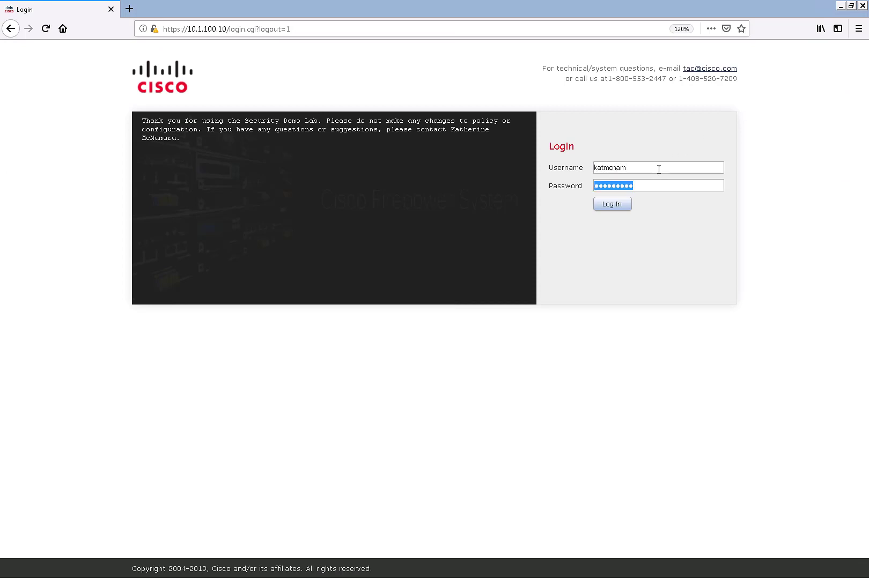
type("•••••••••")
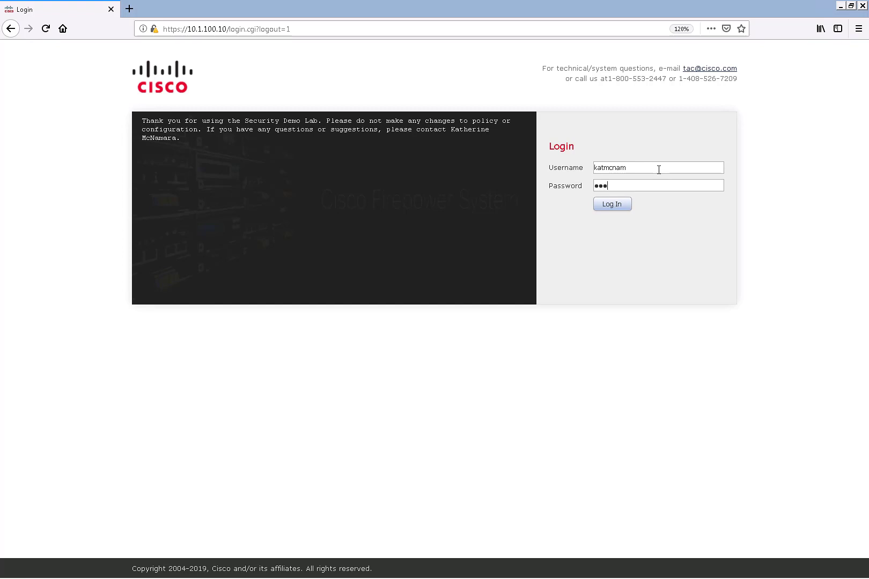
type("••")
key("Return")
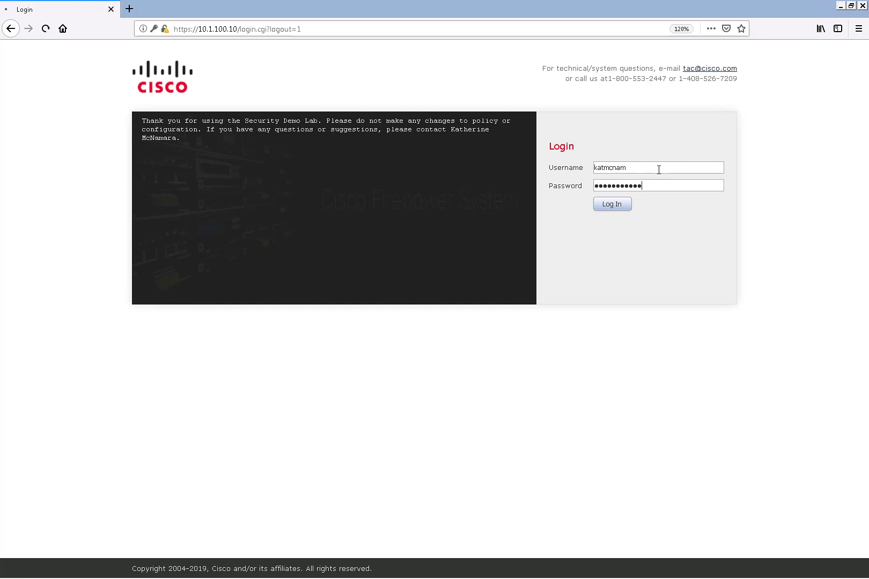
left_click(287, 126)
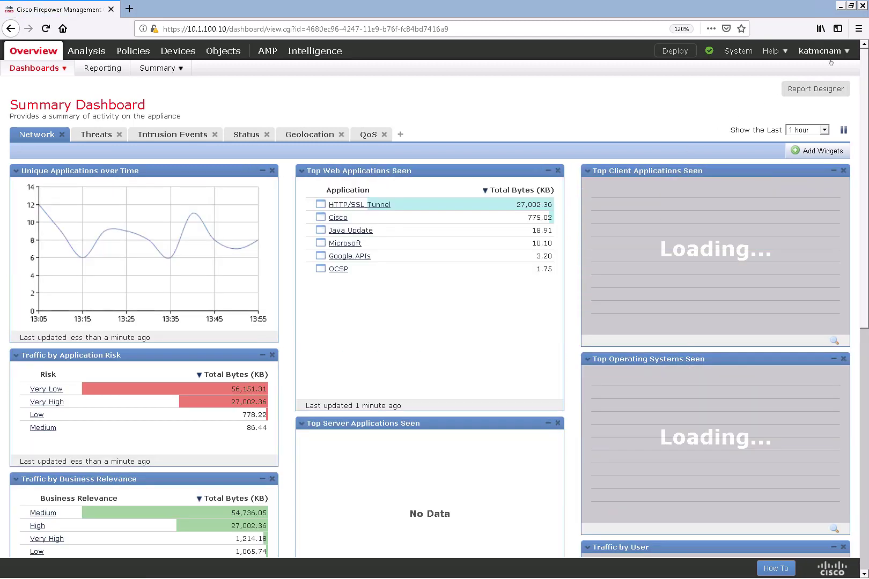
- Check the full admin dashboard menus, then log out of the admin session
left_click(821, 51)
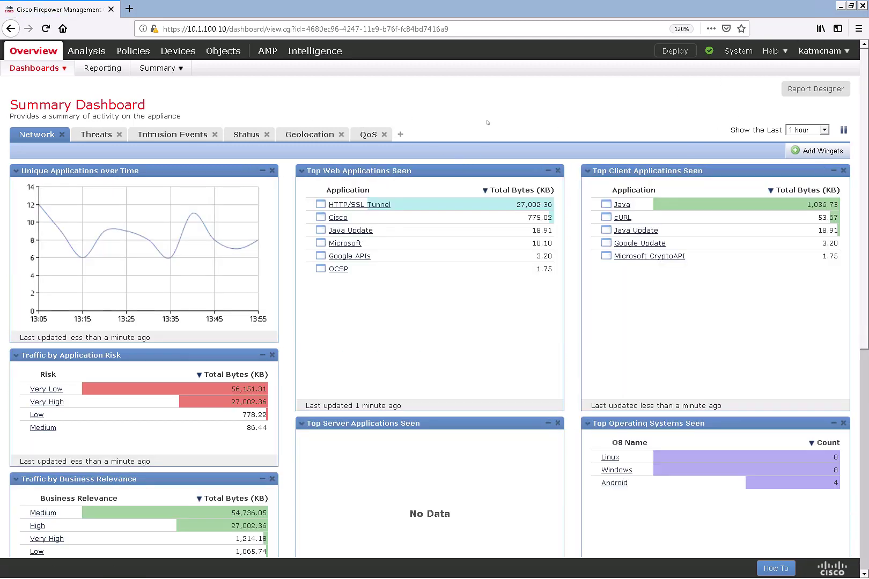
left_click_drag(488, 123, 109, 56)
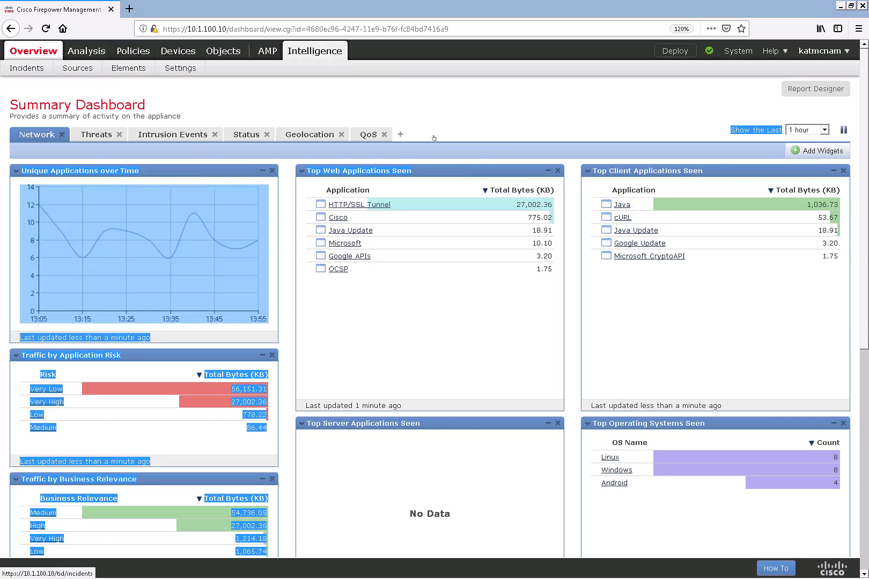
mouse_move(818, 54)
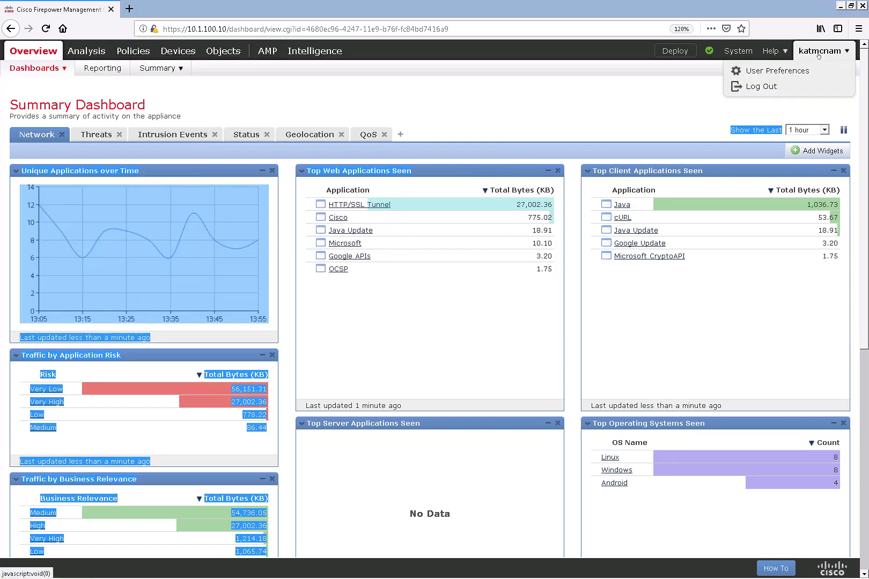
left_click(762, 86)
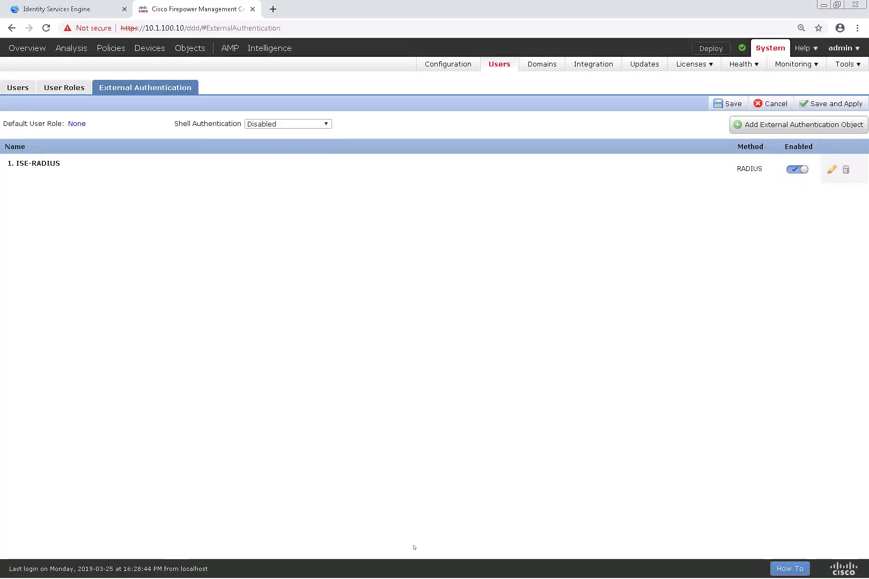
- Bring MobaXterm to the front and open the saved FMC SSH session
mouse_move(410, 578)
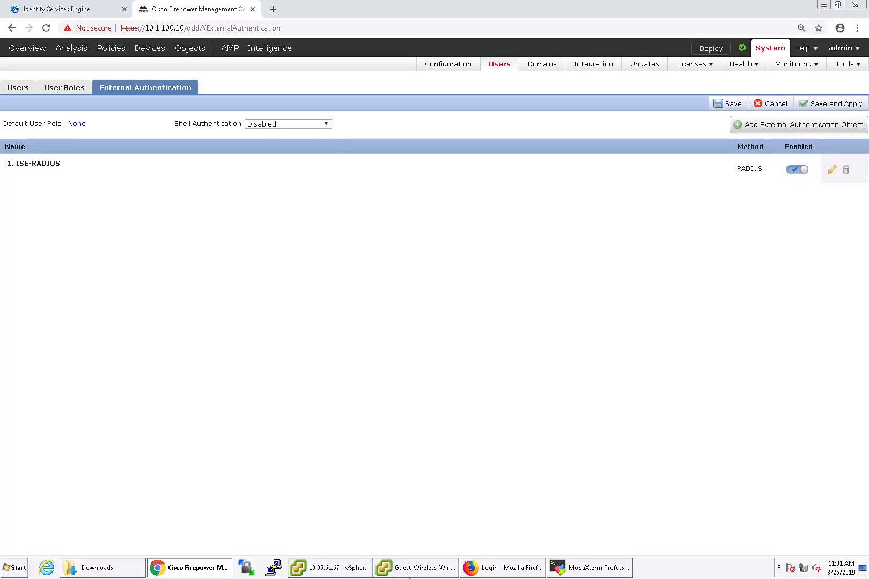
left_click(590, 569)
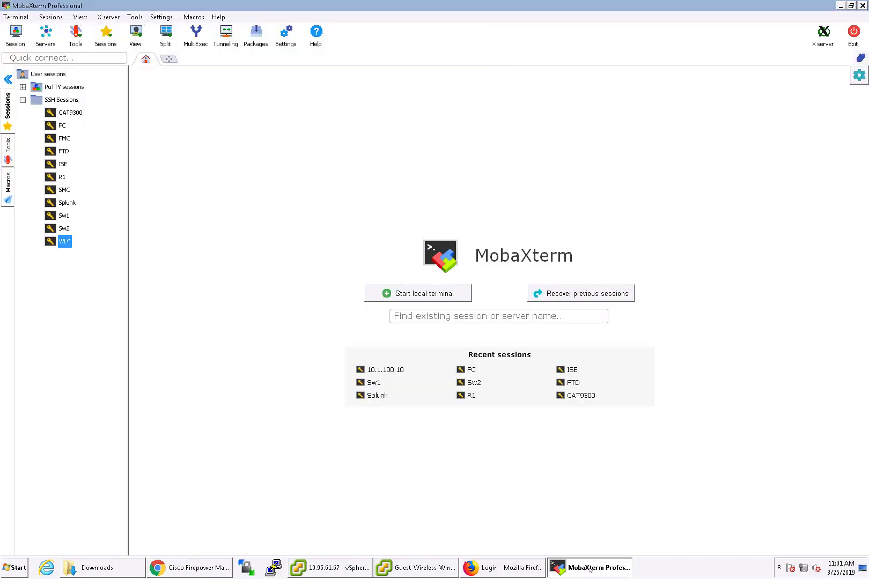
left_click(590, 570)
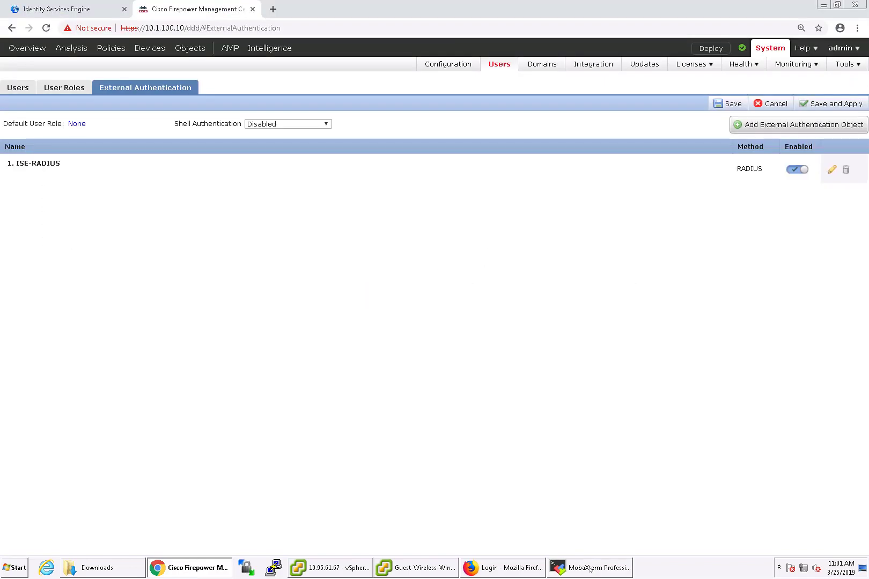
left_click(590, 569)
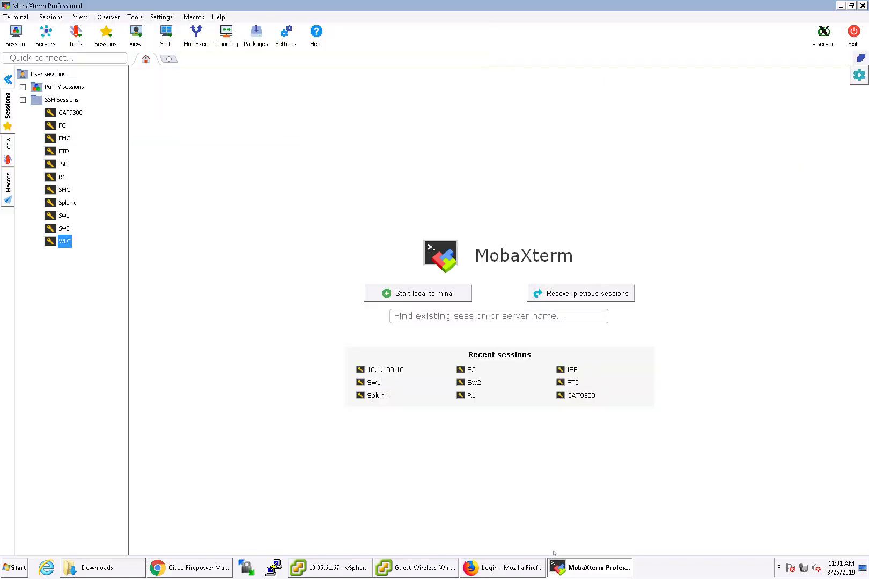
double_click(64, 139)
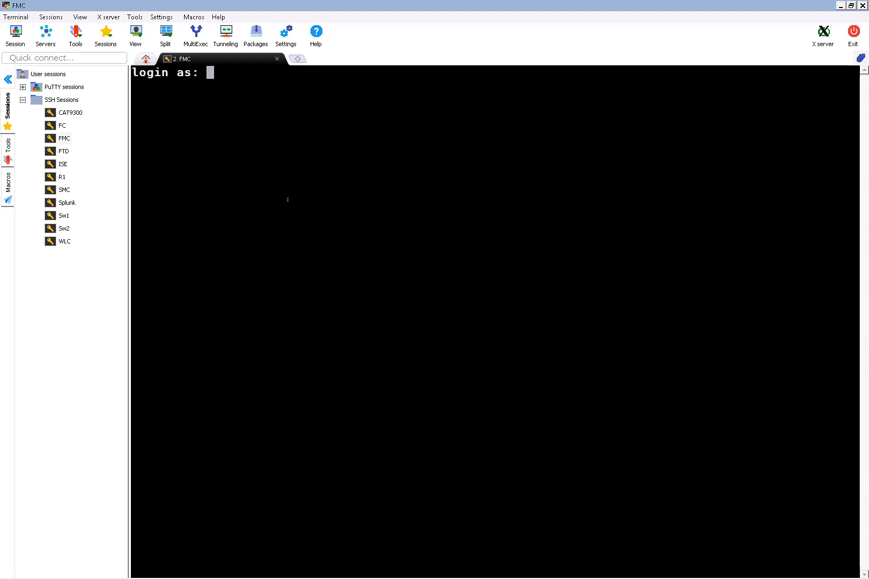
- Enter the RADIUS admin username and password at the FMC SSH prompt and confirm Access denied
key("Return")
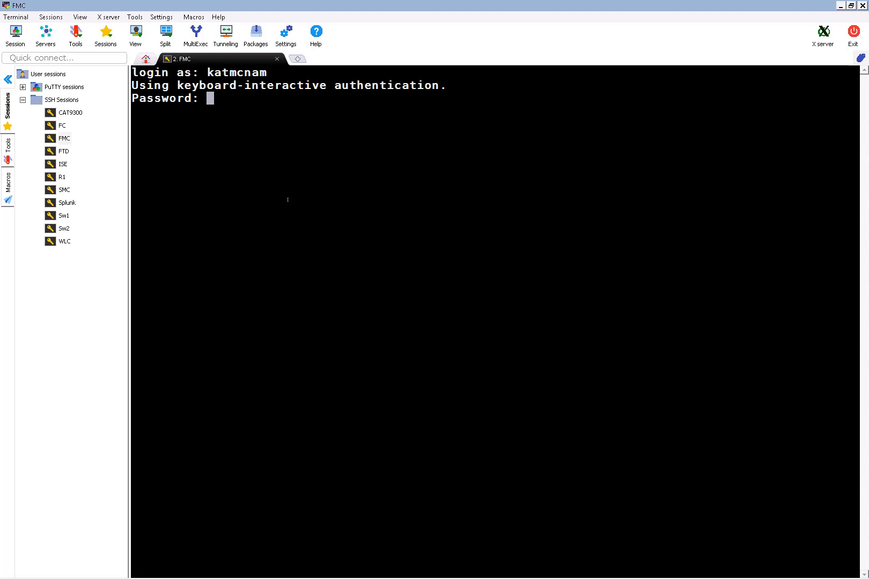
key("Return")
triple_click(242, 111)
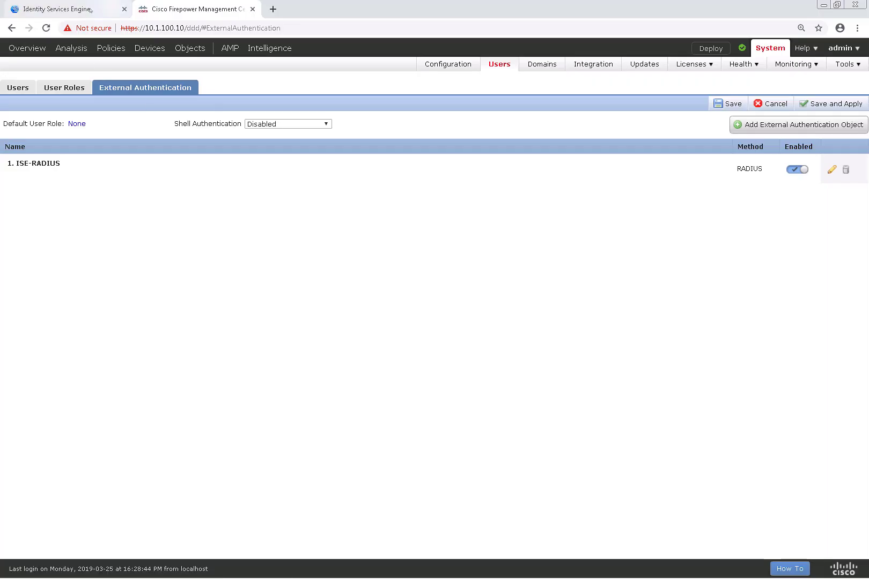
left_click(113, 15)
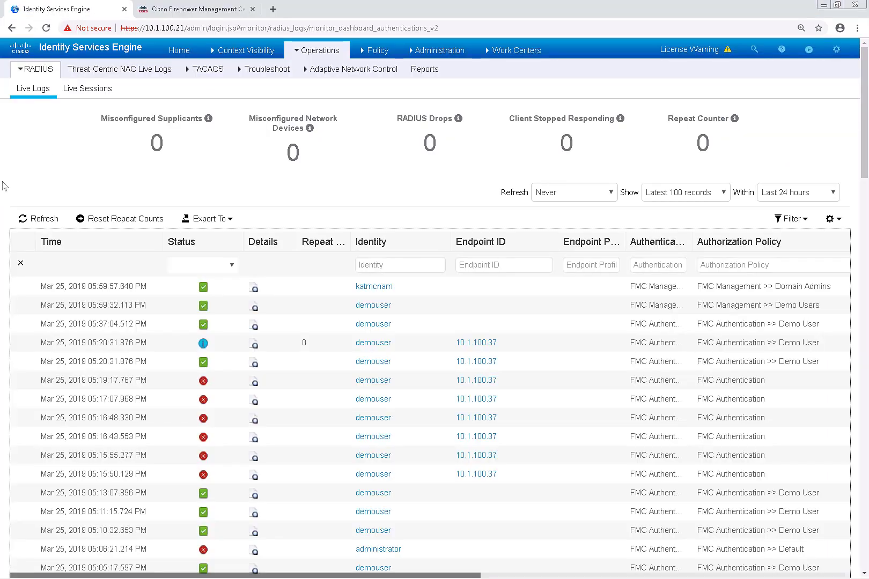
- Refresh ISE Live Logs to show the new passed Domain Admins and Demo Users FMC Management entries
left_click(42, 219)
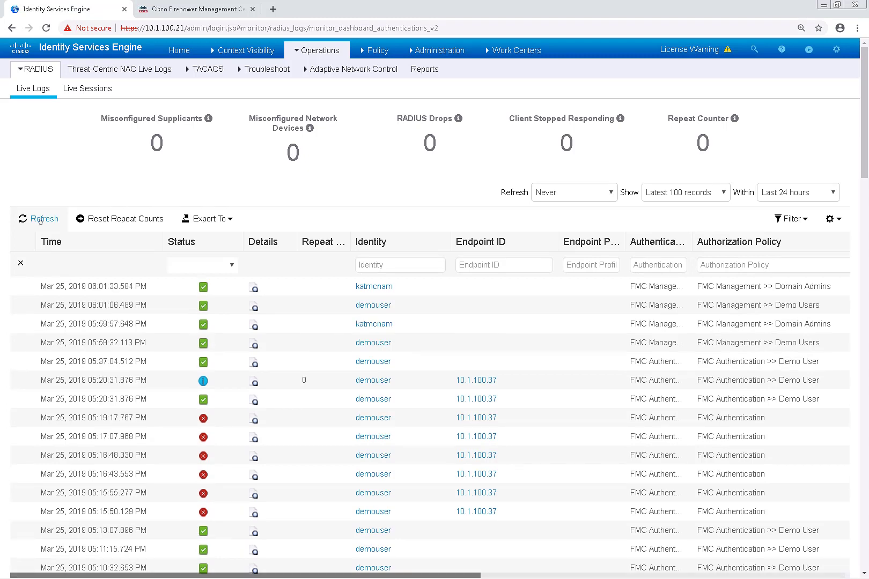
- Enable FMC shell authentication via ISE-RADIUS, then save and apply it to the domain
left_click(193, 7)
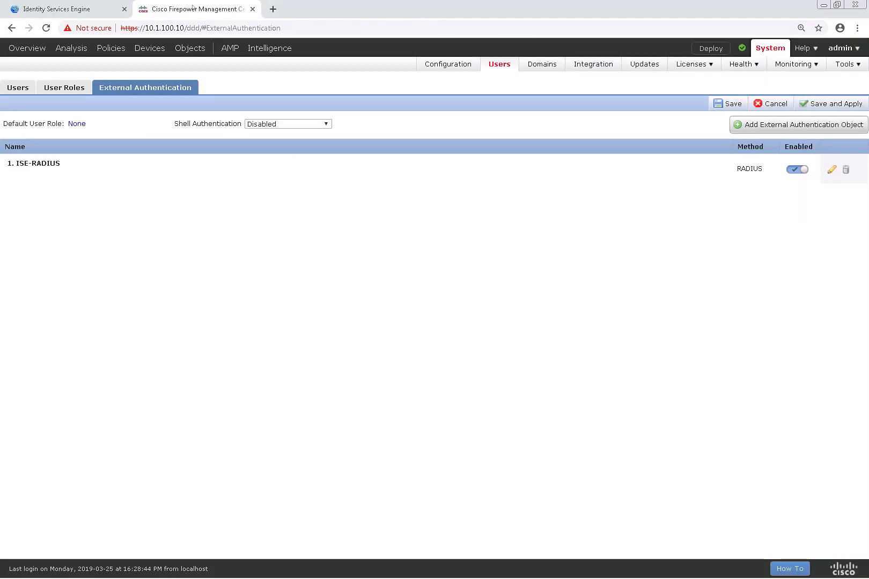
left_click(313, 124)
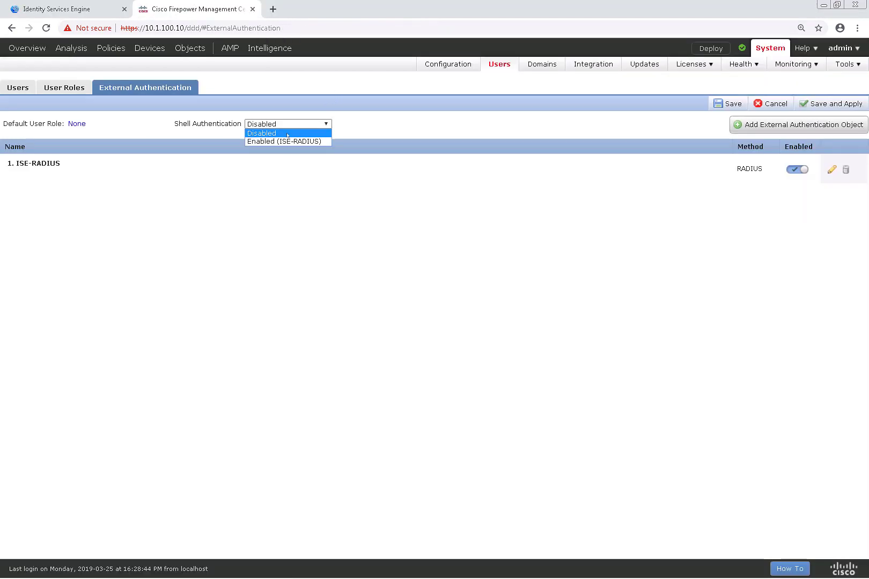
left_click(275, 141)
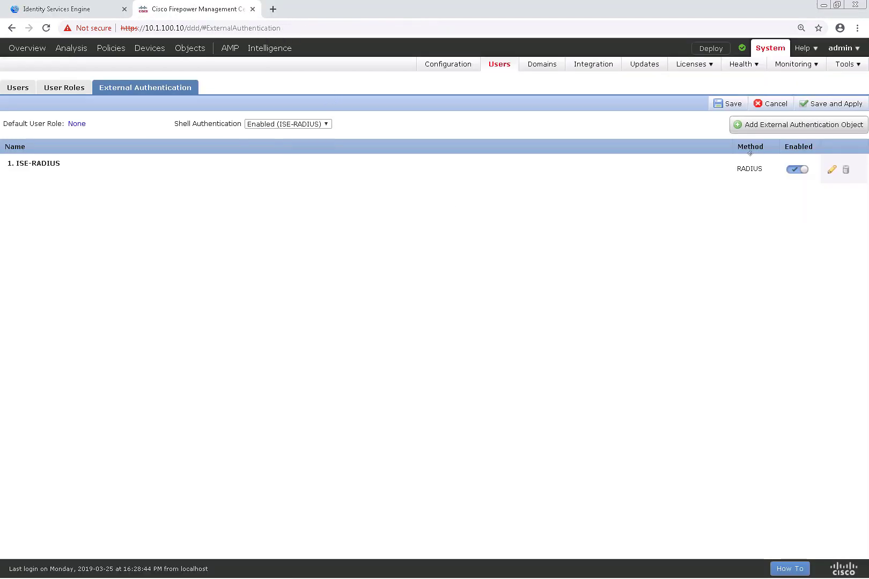
left_click(830, 104)
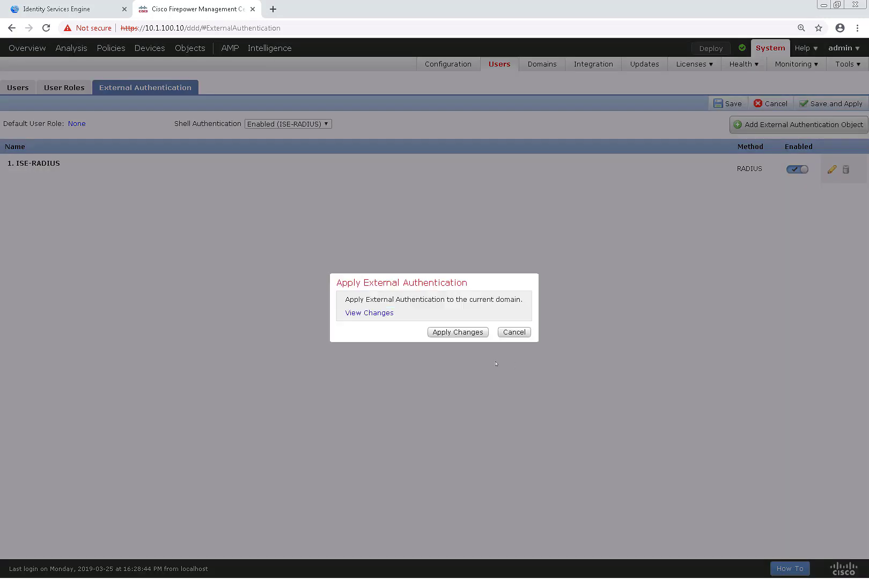
left_click(472, 333)
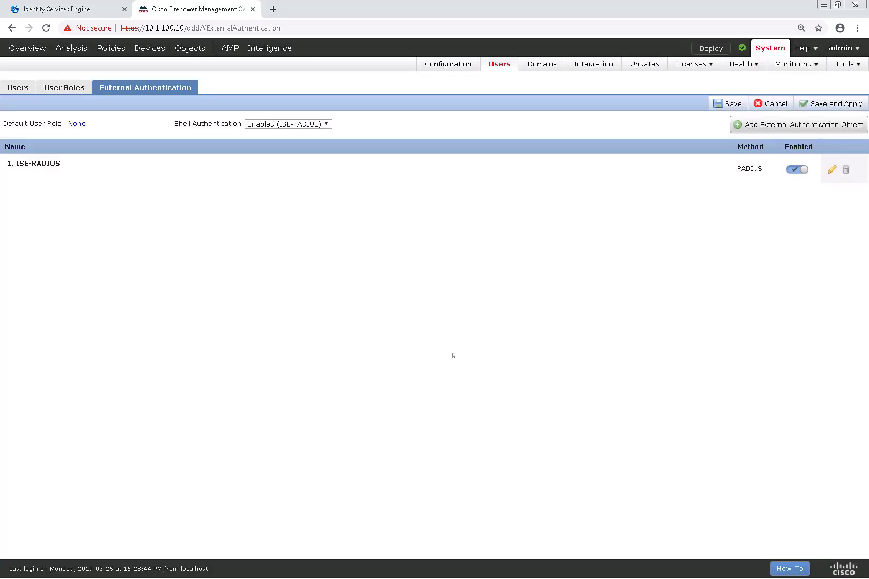
mouse_move(449, 577)
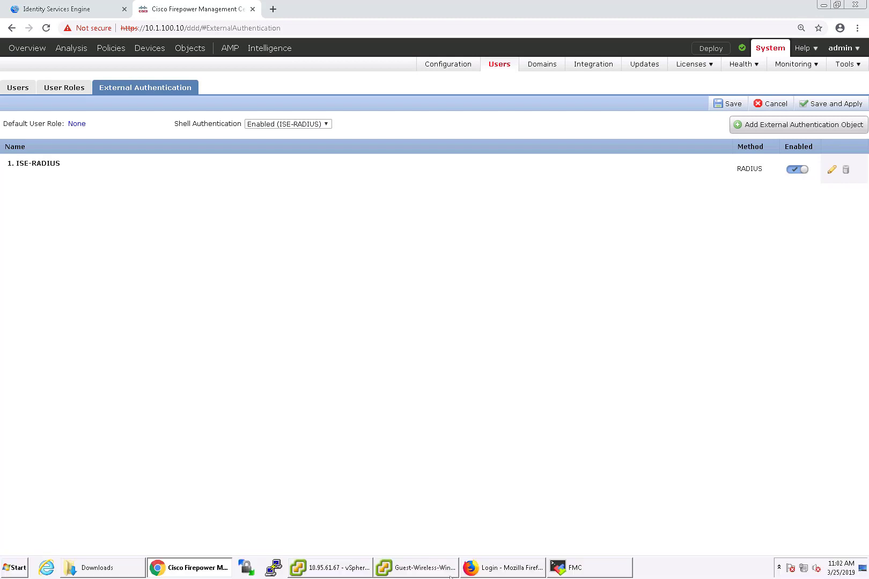
left_click(559, 573)
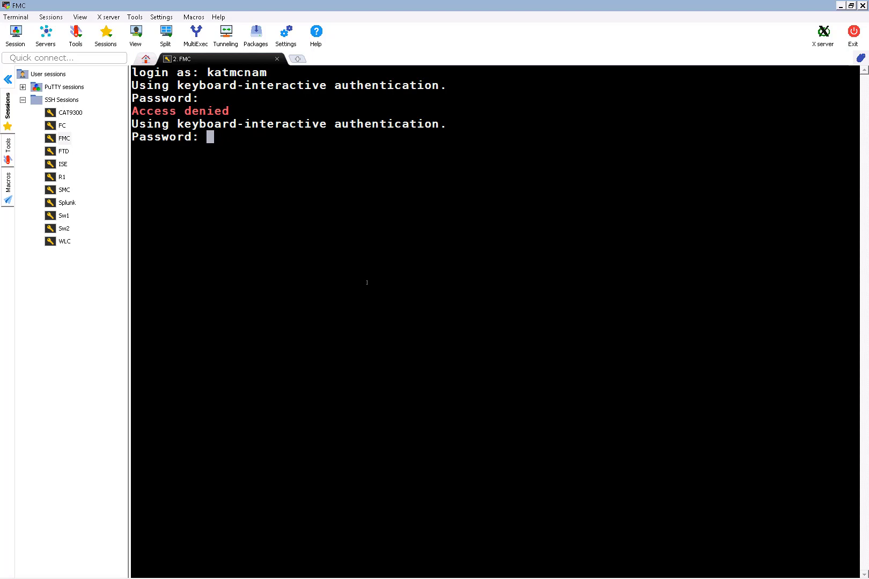
- Close the failed FMC session and log in over a new SSH session with the RADIUS admin account
key("Return")
left_click(277, 59)
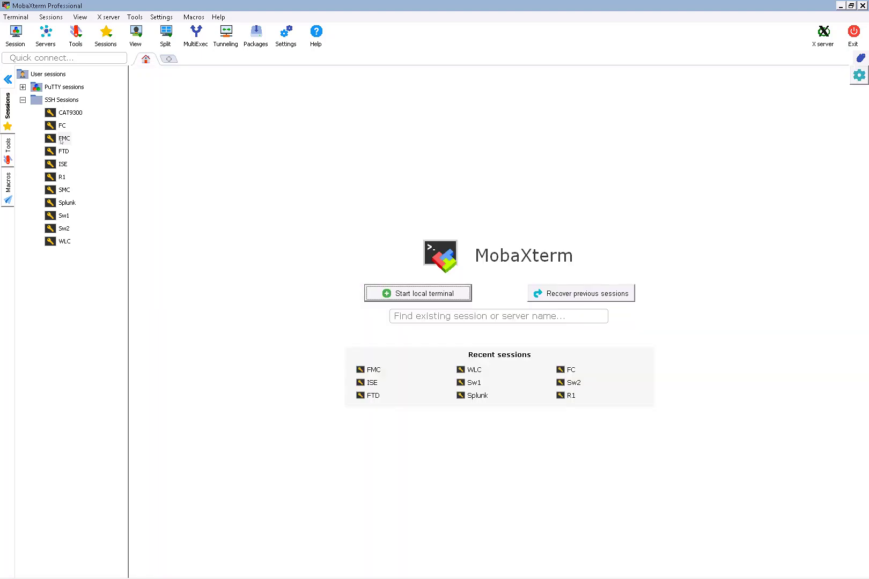
double_click(62, 139)
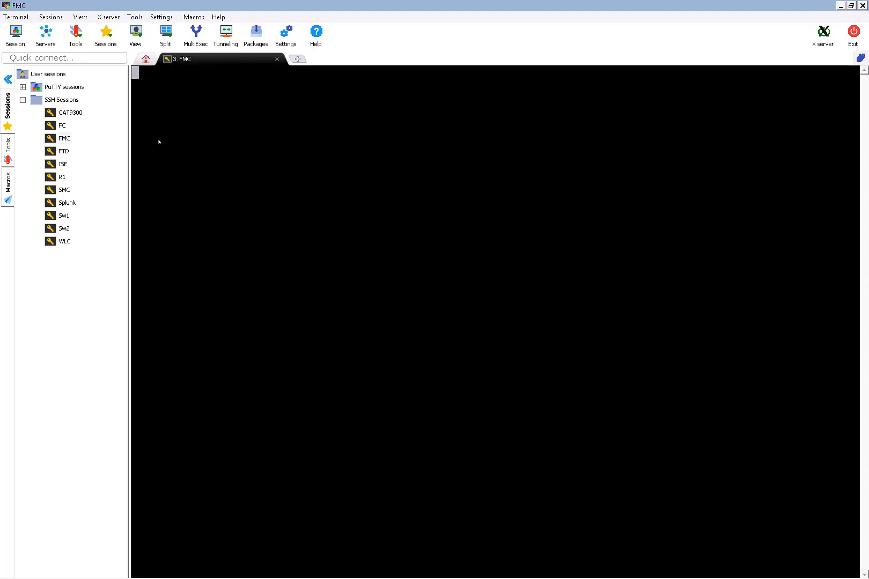
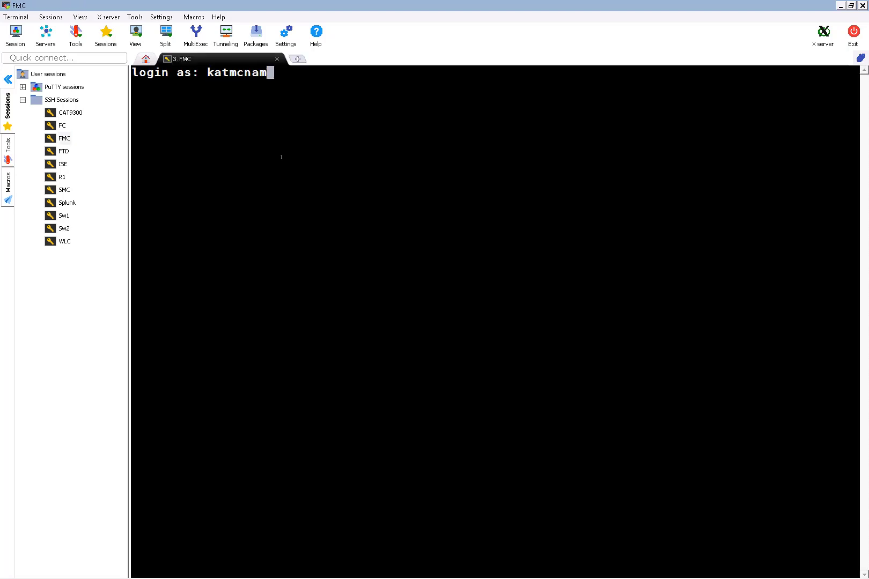
key("Return")
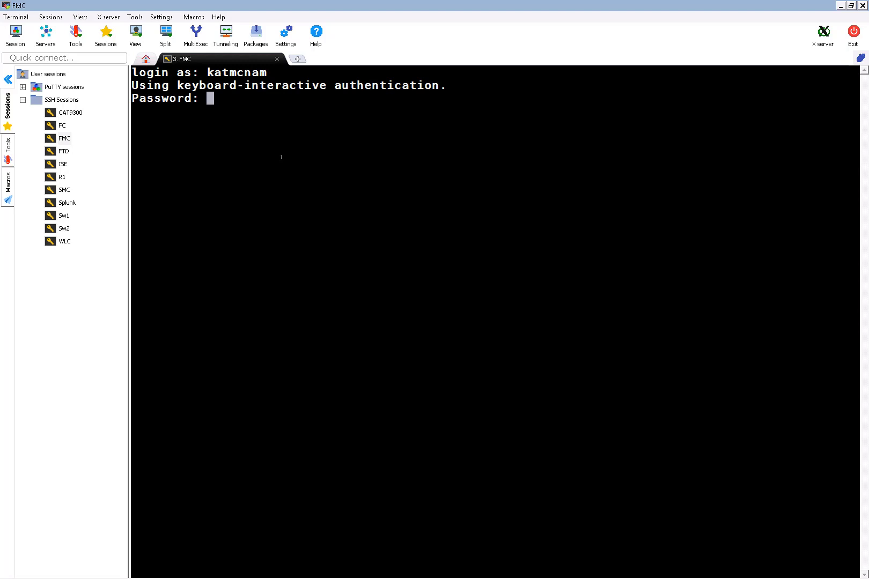
key("Return")
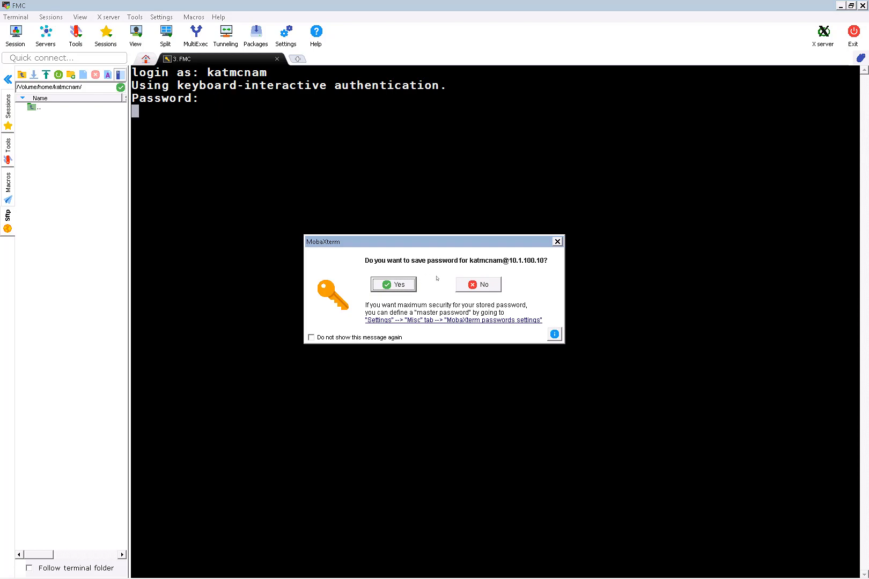
key("Return")
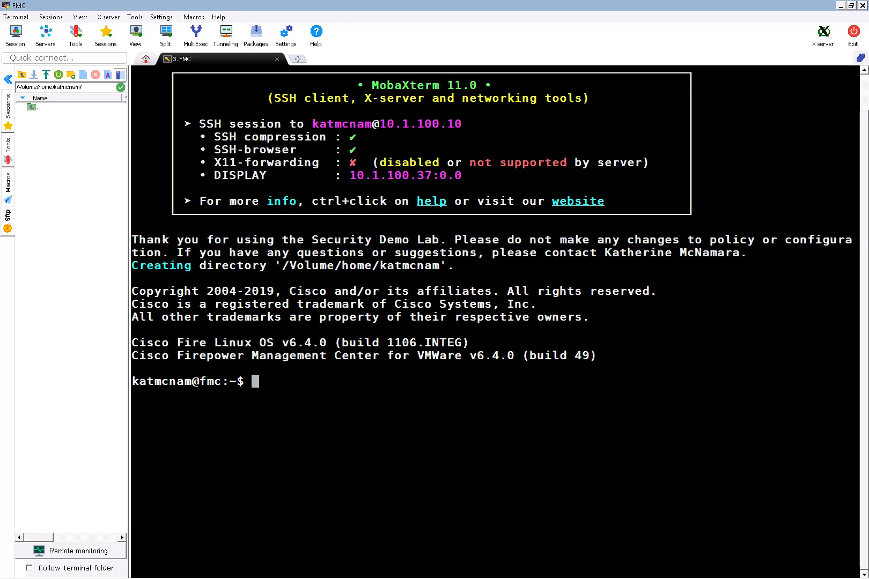
- Clear the FMC shell screen and return to the ISE live logs
key("Return")
key("Return")
key("Return")
key("Return")
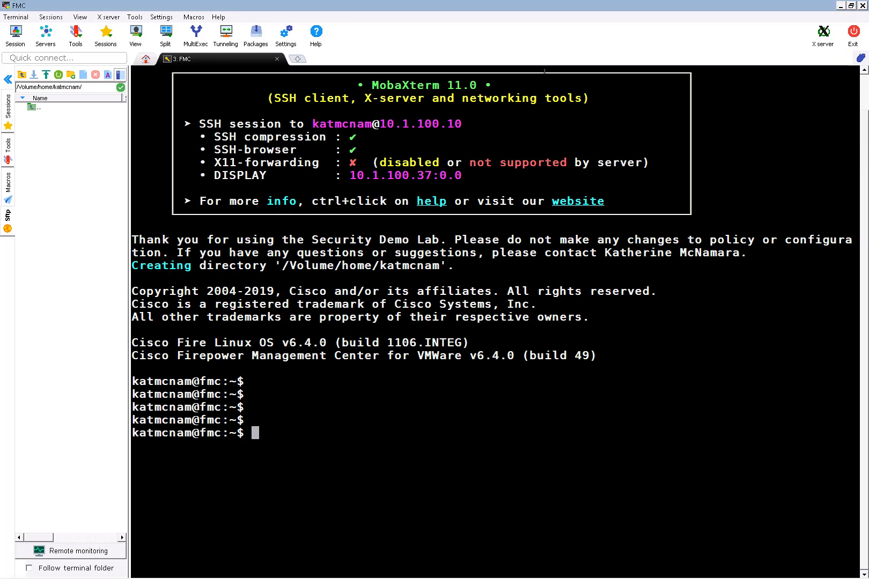
key("ctrl+l")
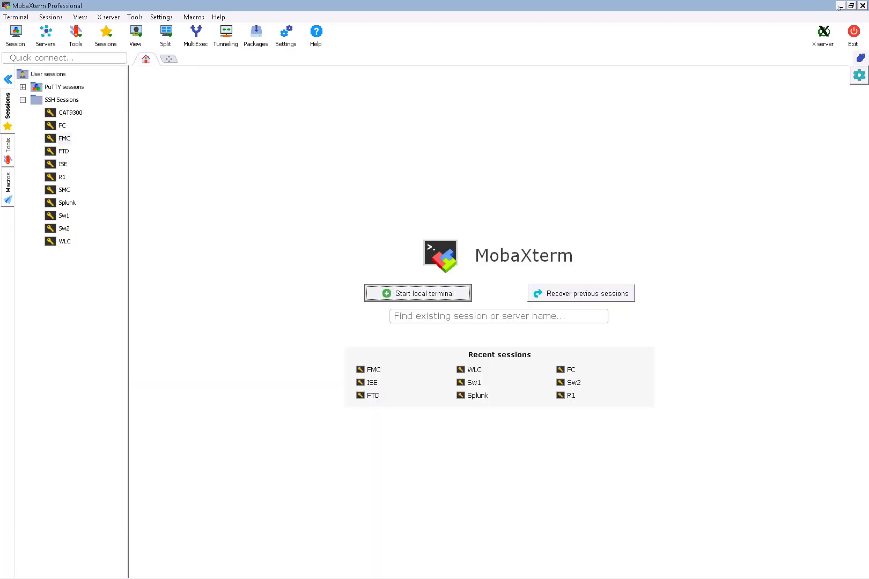
left_click(840, 6)
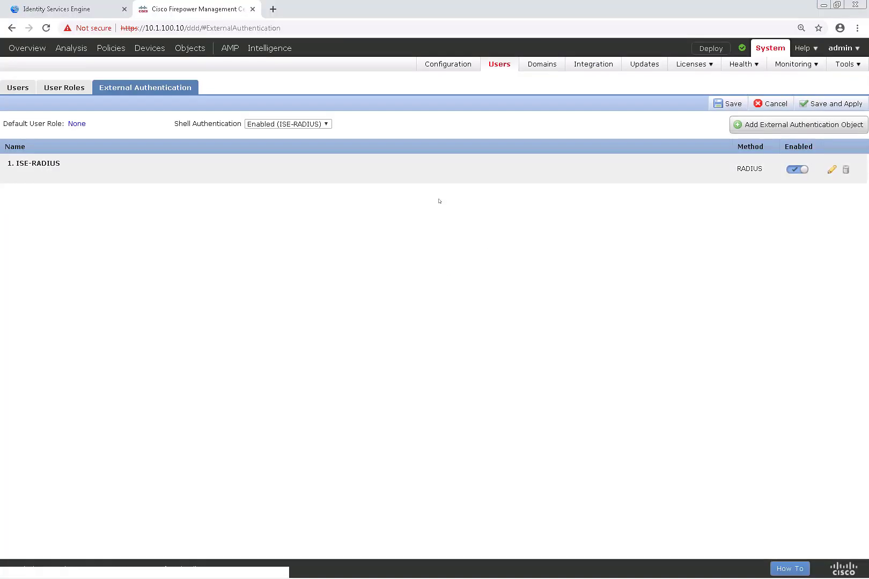
left_click(95, 5)
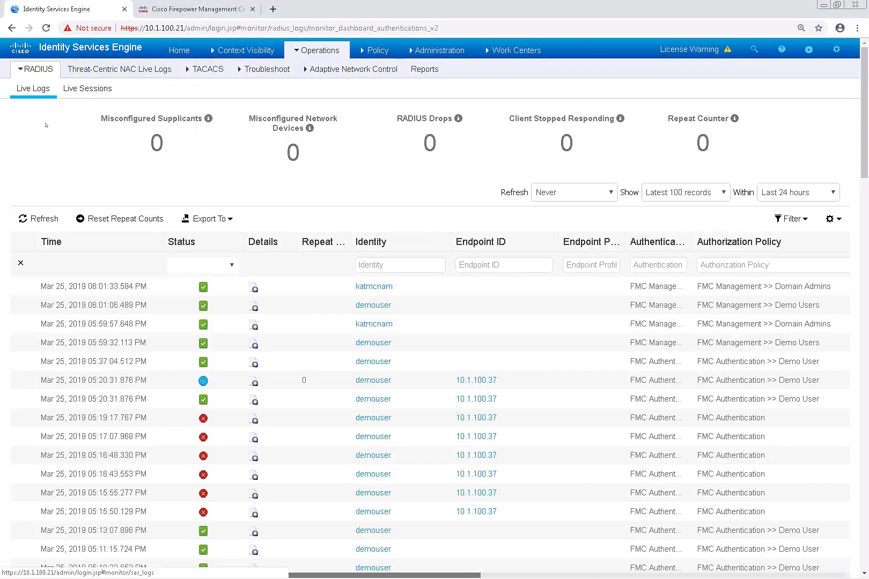
- Refresh ISE Live Logs and highlight the two new passed Domain Admins entries from 10.1.100.37
left_click(36, 226)
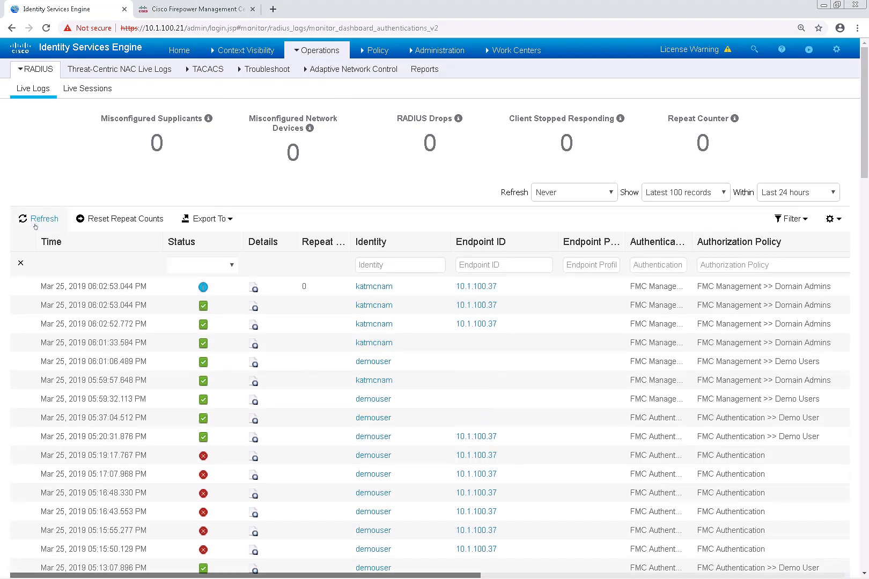
left_click_drag(41, 288, 647, 306)
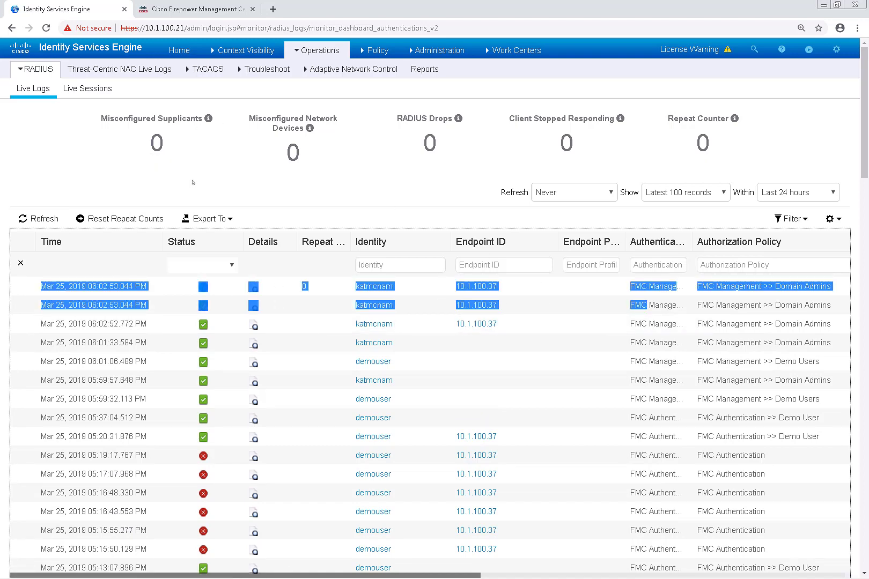
left_click(200, 4)
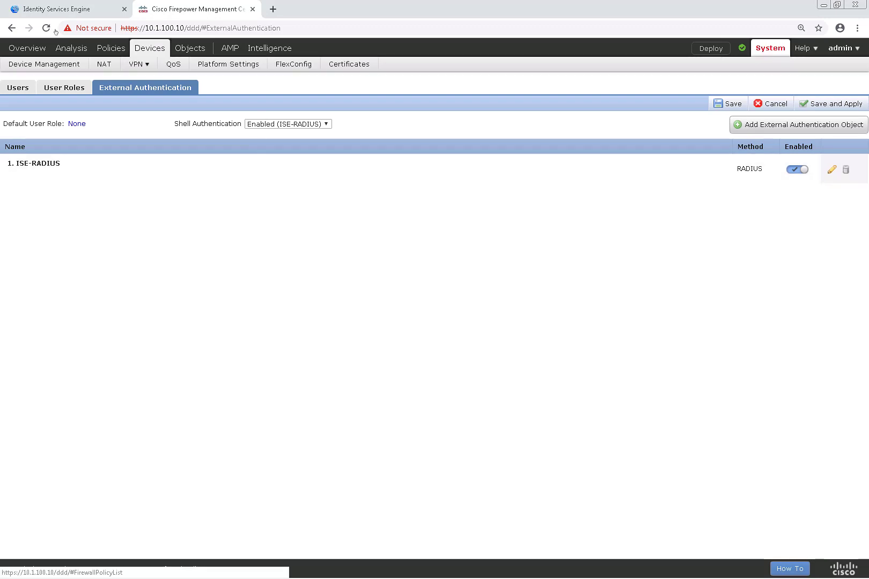
- Add a network device group named 'Security Management' with parent All Device Types and save it
left_click(47, 9)
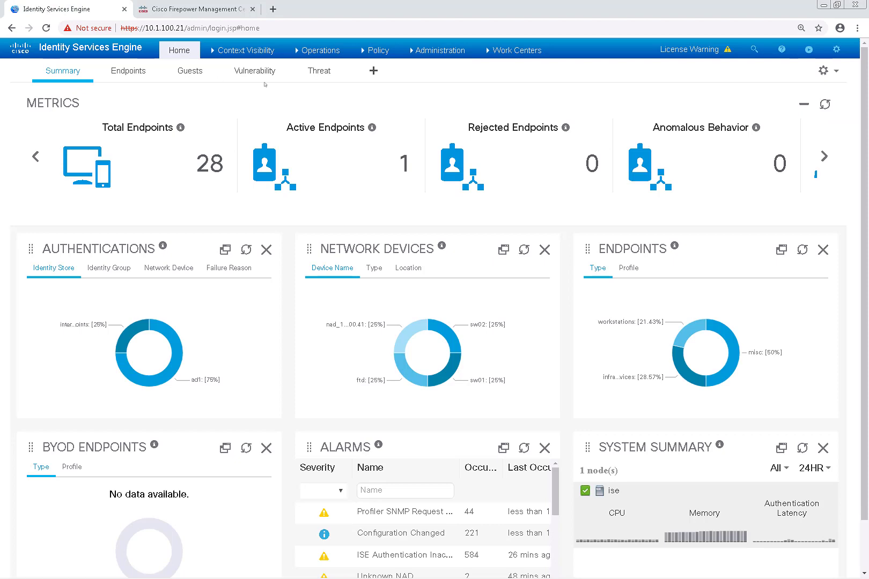
left_click(428, 54)
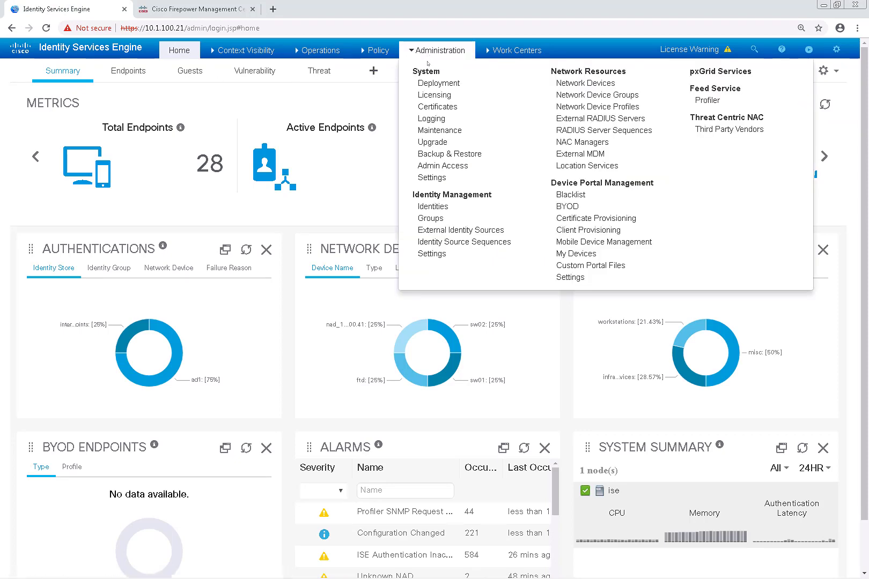
left_click(580, 97)
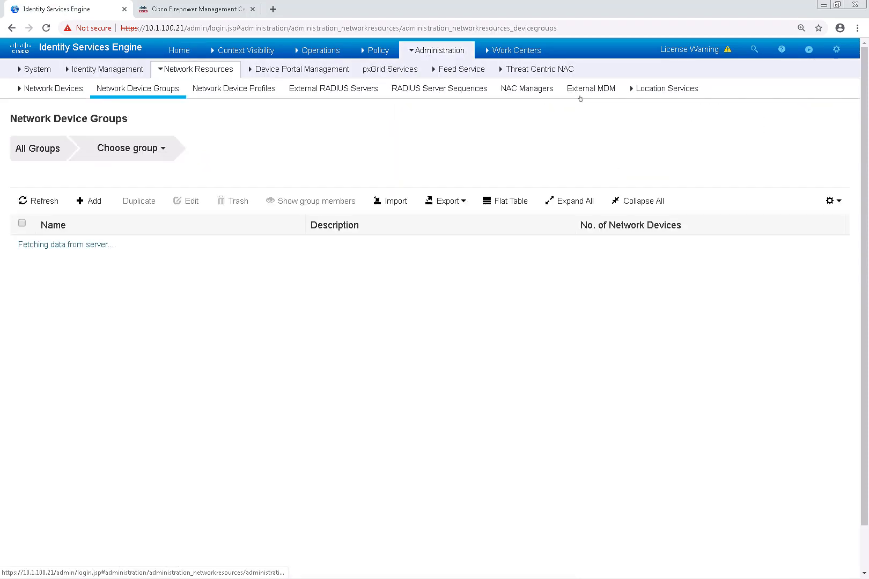
left_click(91, 199)
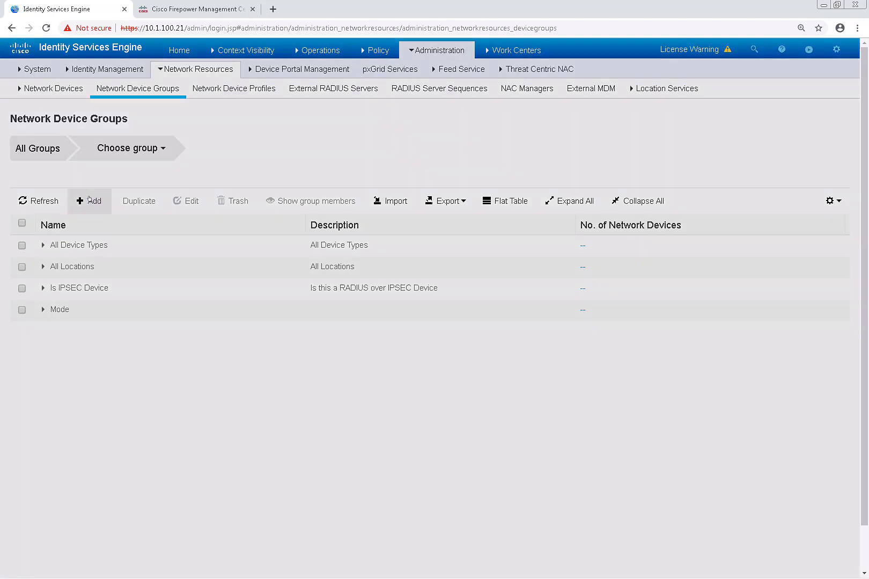
left_click(388, 211)
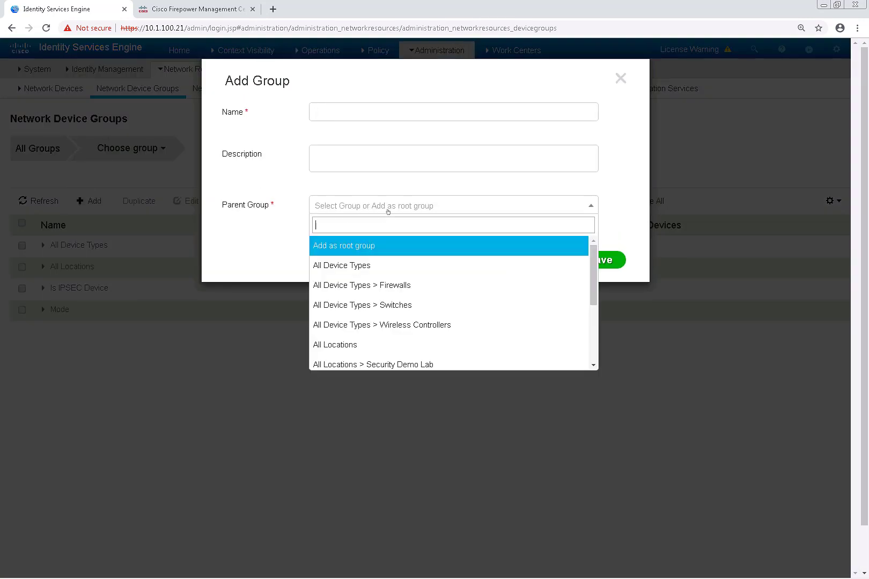
left_click(365, 265)
left_click(346, 117)
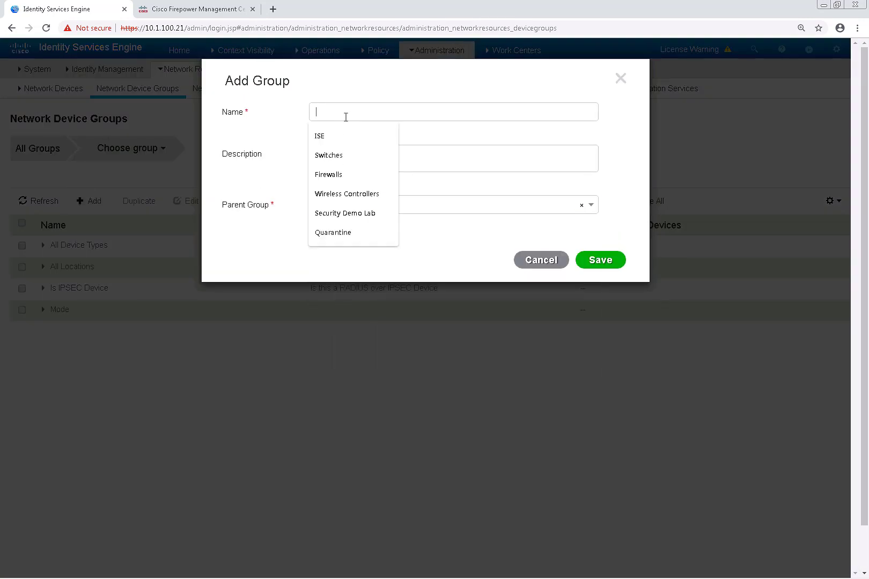
type("Security Management")
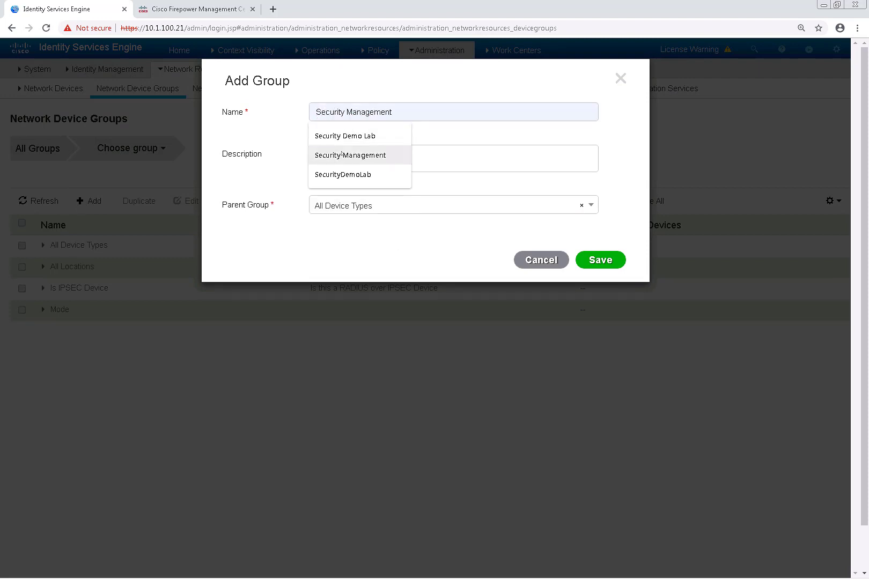
left_click(351, 155)
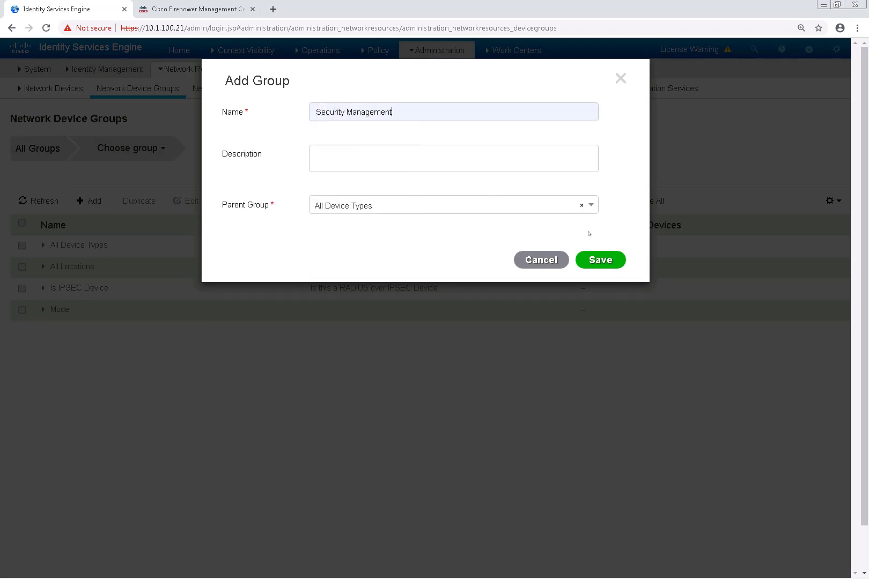
left_click(609, 260)
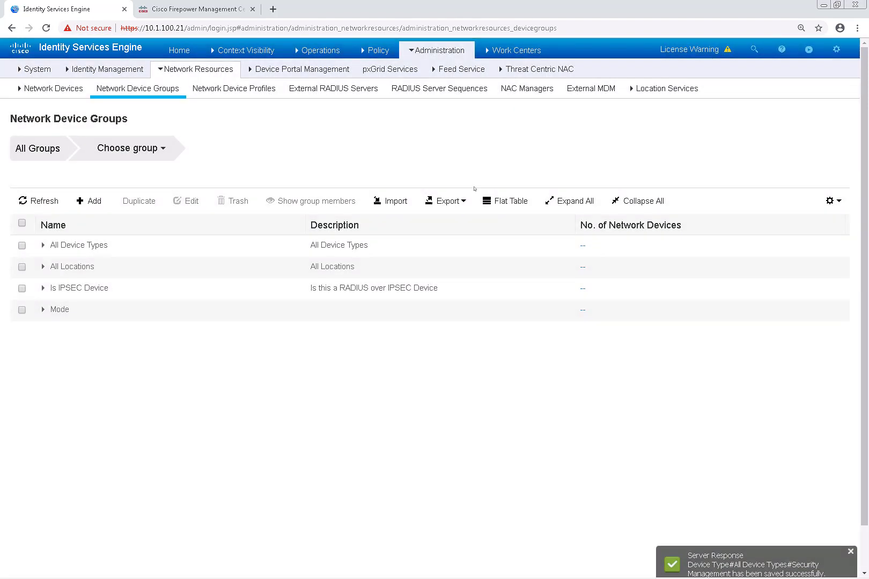
left_click(70, 90)
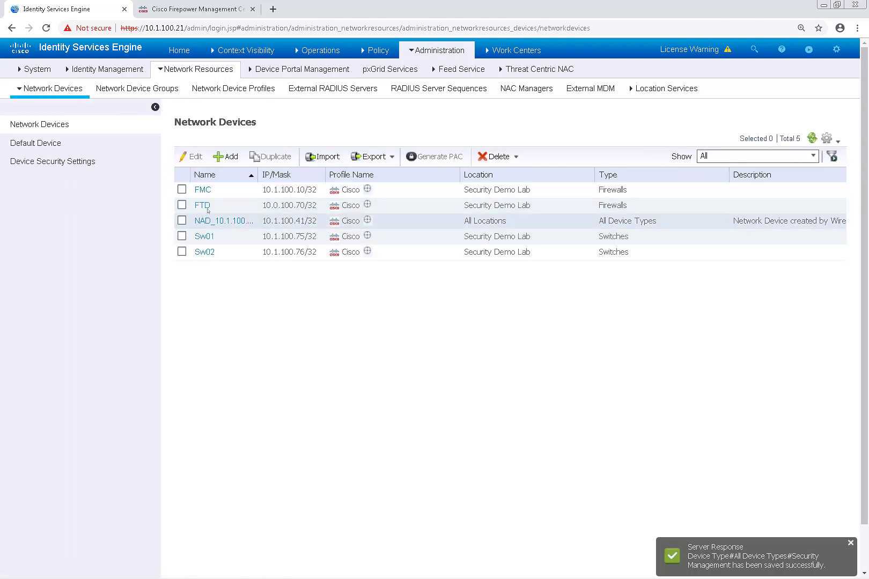
- Set the FMC network device's type to Security Management and save it
left_click(203, 190)
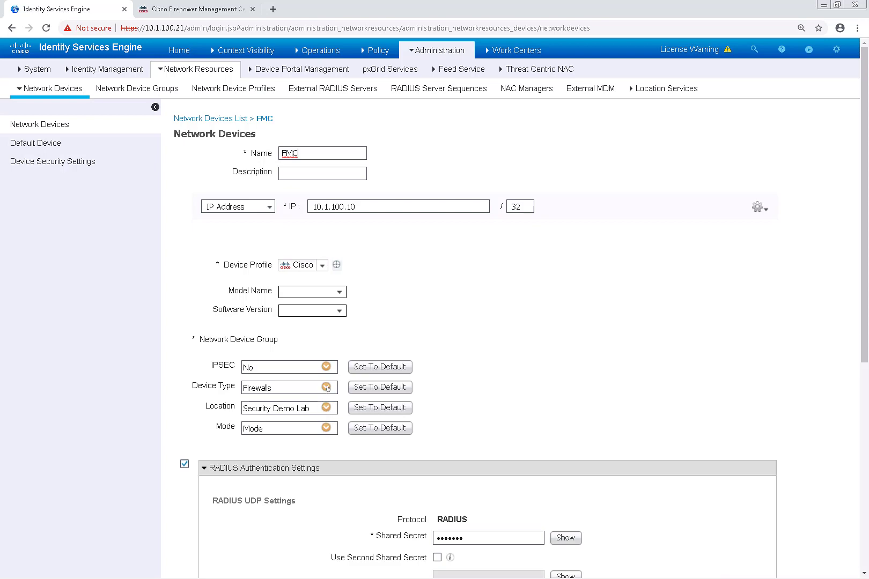
left_click(328, 387)
left_click(354, 215)
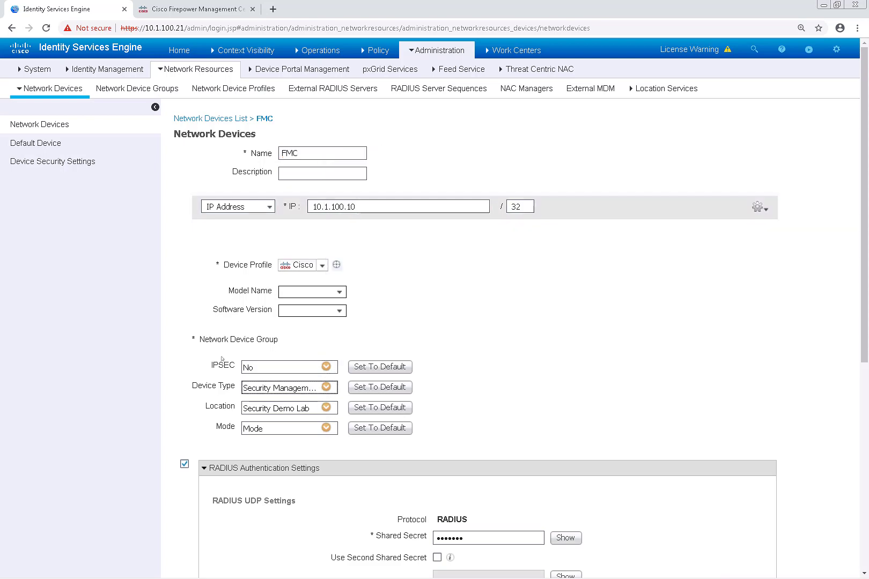
scroll(160, 412, "down", 6)
scroll(160, 412, "down", 1)
left_click(187, 570)
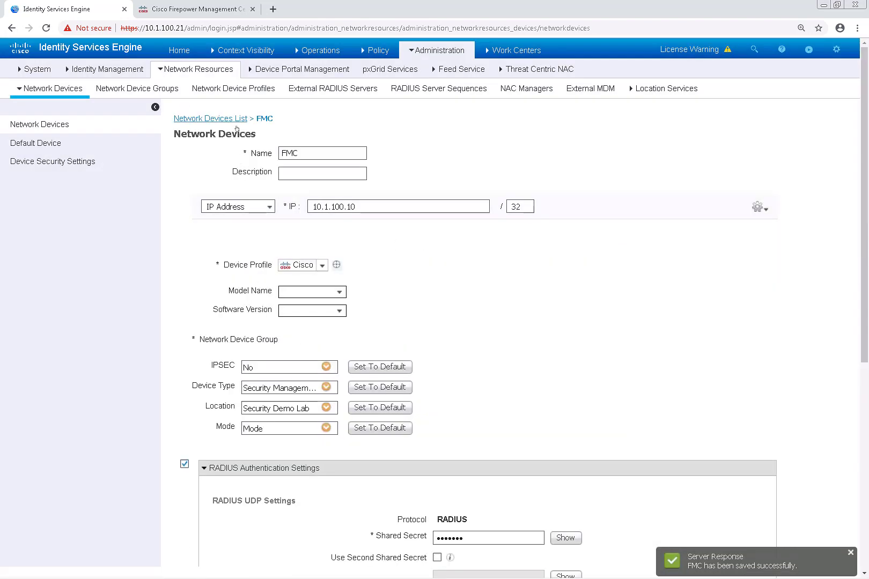
left_click(211, 119)
- Change the FTD network device's IP address to 10.1.100.13 and save it
left_click(203, 205)
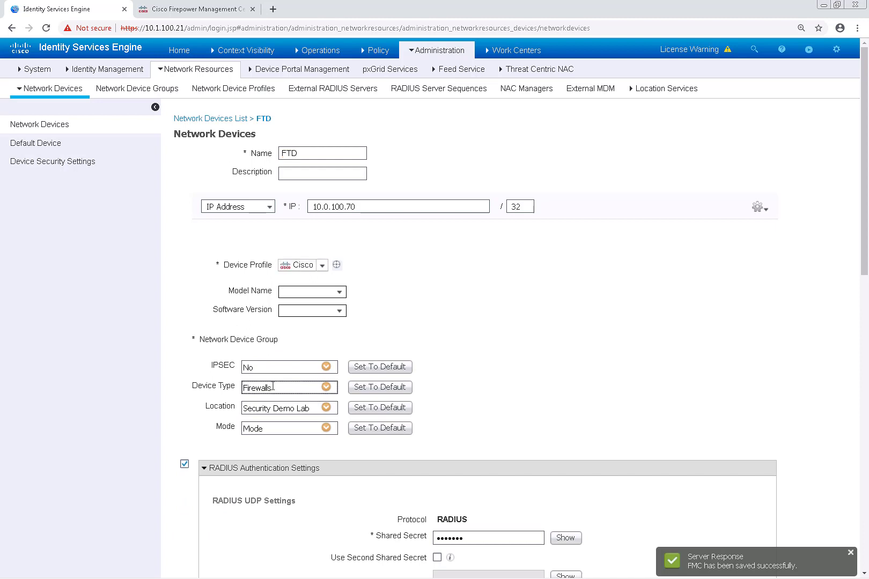
double_click(247, 386)
left_click_drag(357, 207, 302, 206)
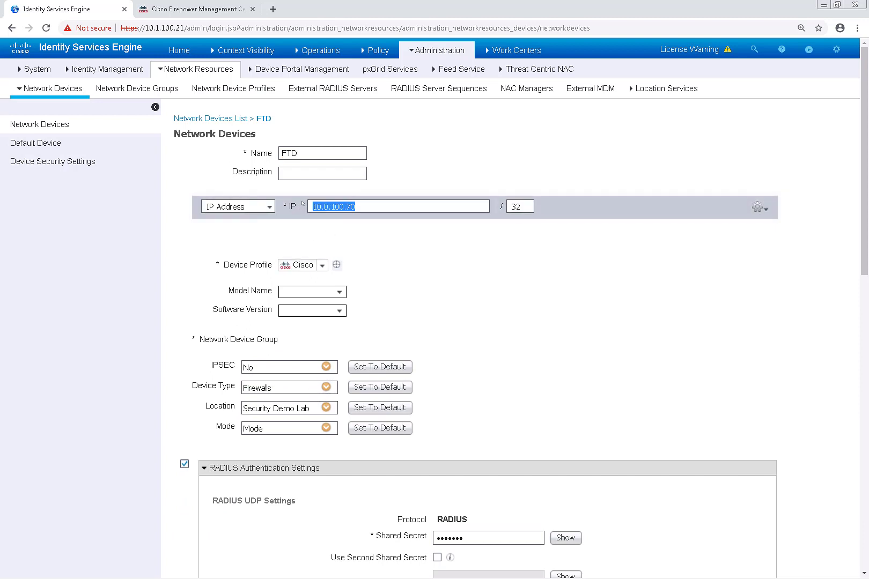
type("10.1.100.")
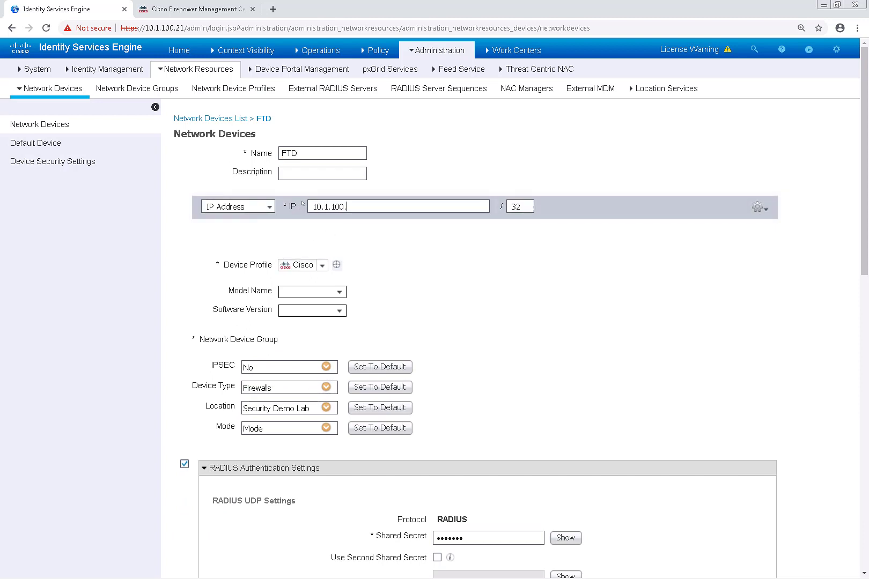
type("13")
scroll(145, 300, "down", 15)
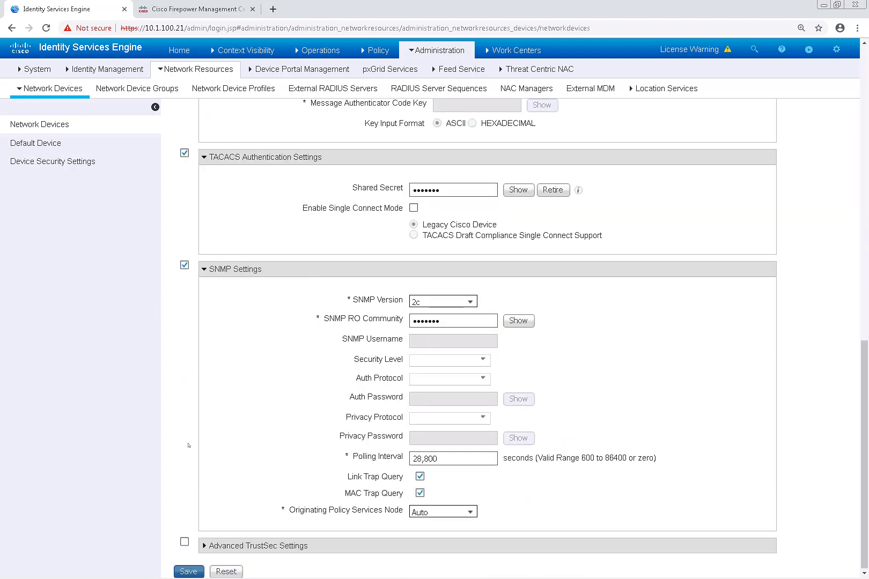
left_click(189, 571)
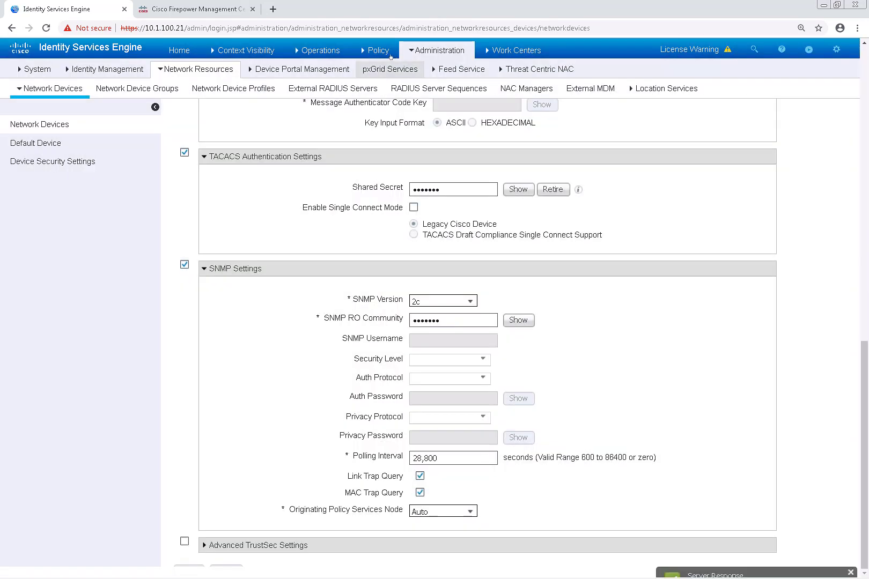
mouse_move(379, 50)
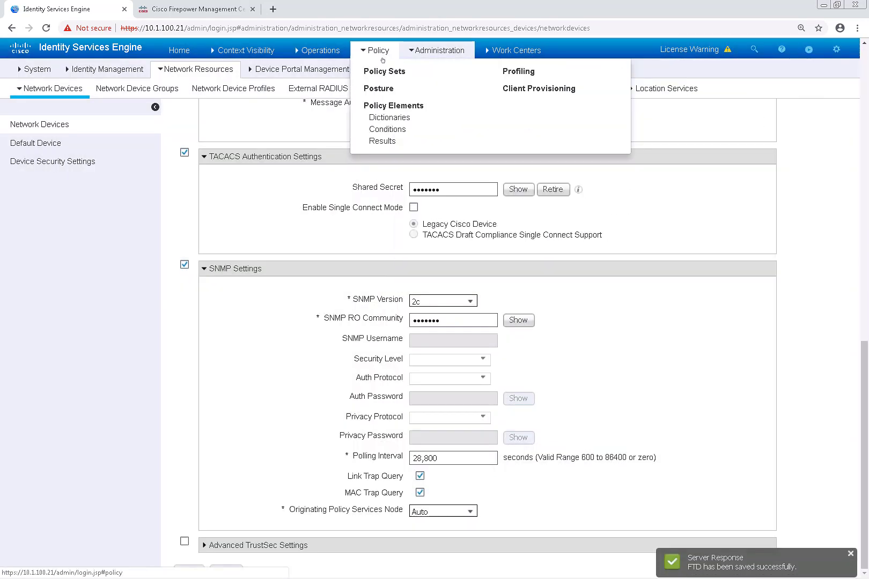
left_click(382, 141)
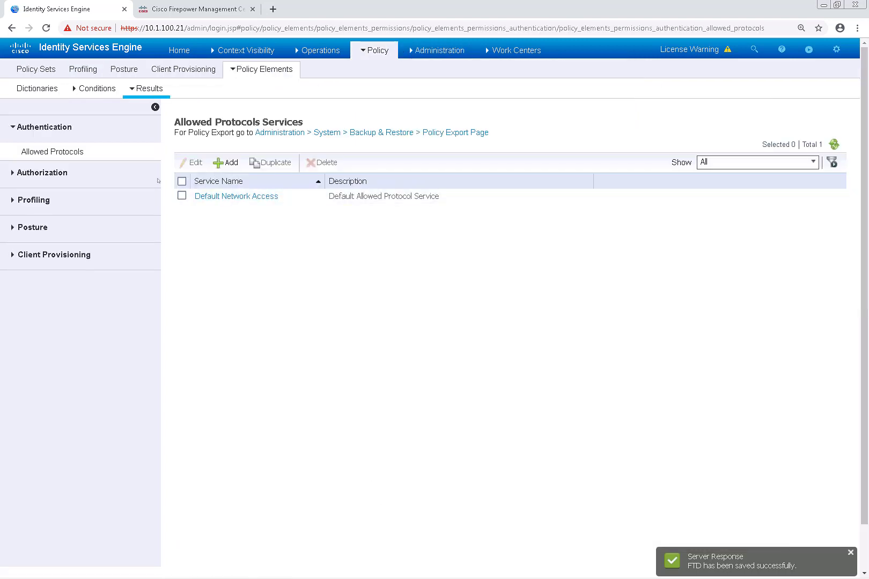
- Start a new authorization profile named FTD-Admin
left_click(37, 173)
left_click(49, 182)
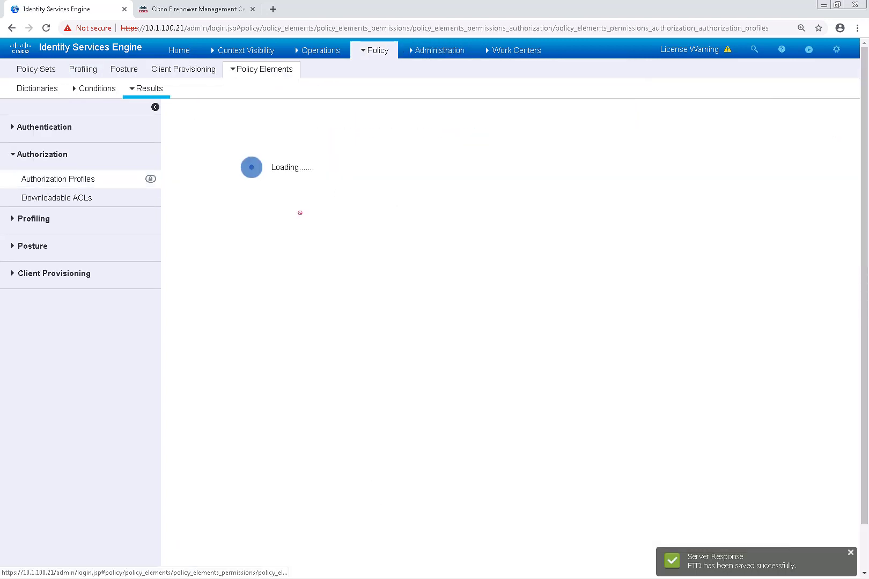
left_click(231, 171)
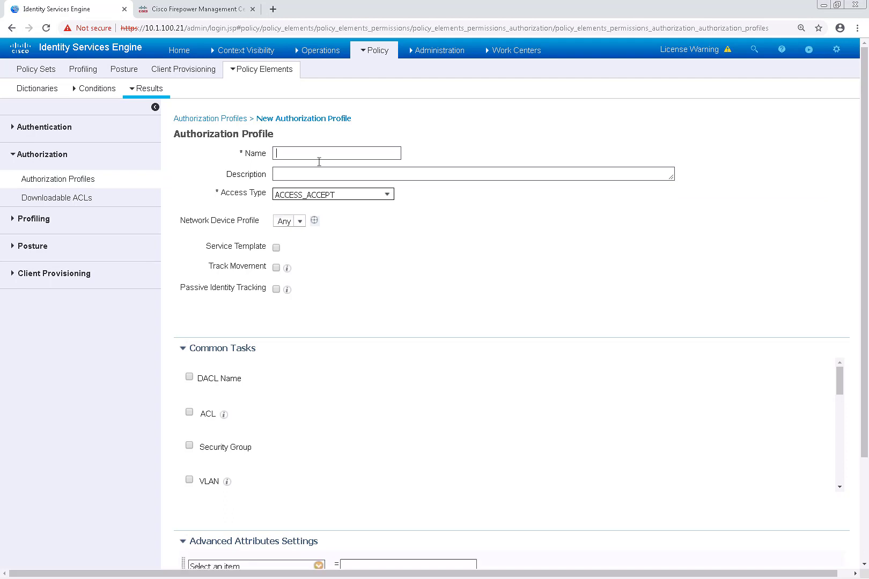
type("FTD-Admin")
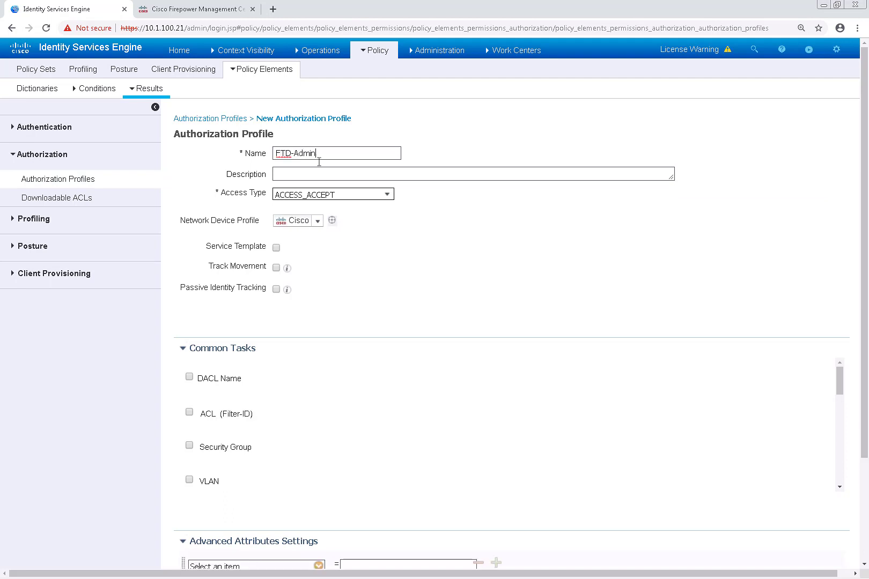
scroll(1, 453, "down", 3)
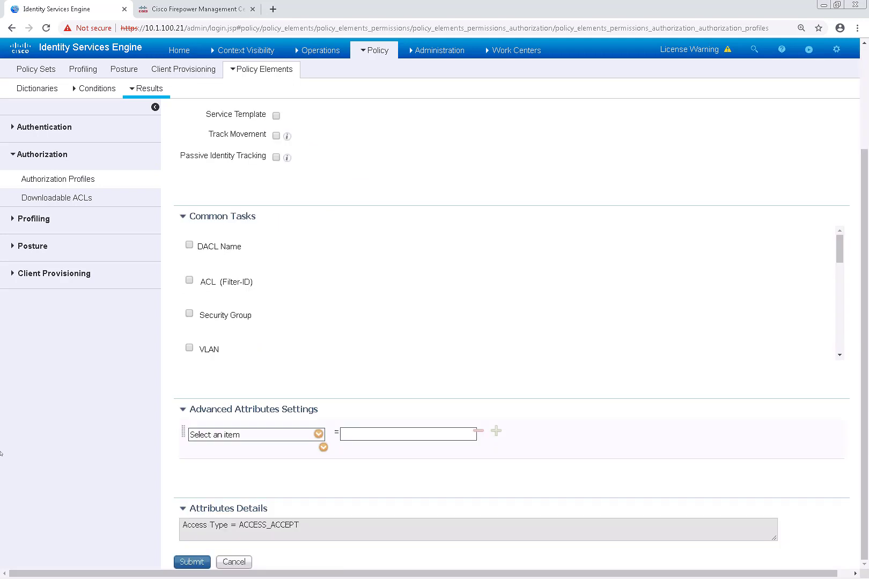
- Add the Radius Service-Type attribute to the profile with value Administrative
left_click(319, 435)
scroll(375, 387, "down", 2)
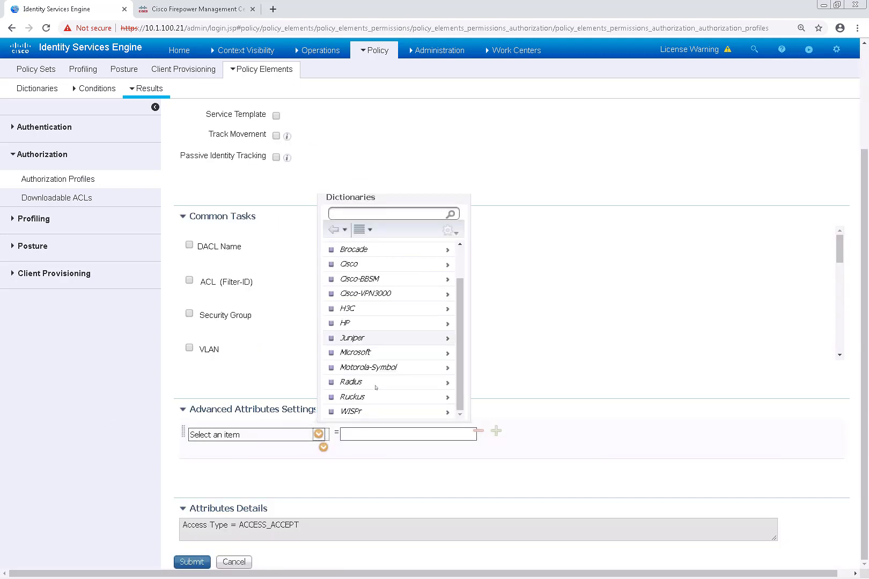
left_click(448, 384)
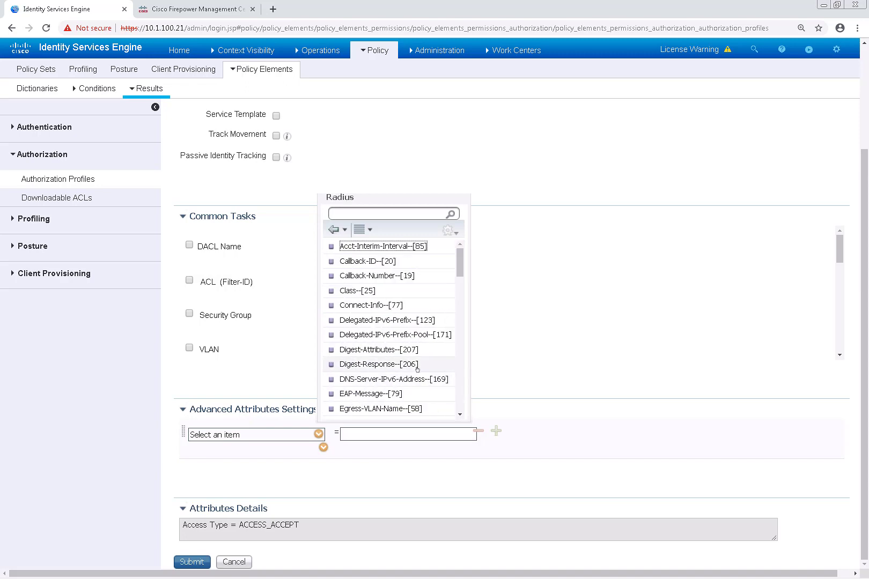
scroll(419, 370, "down", 3)
scroll(417, 369, "down", 10)
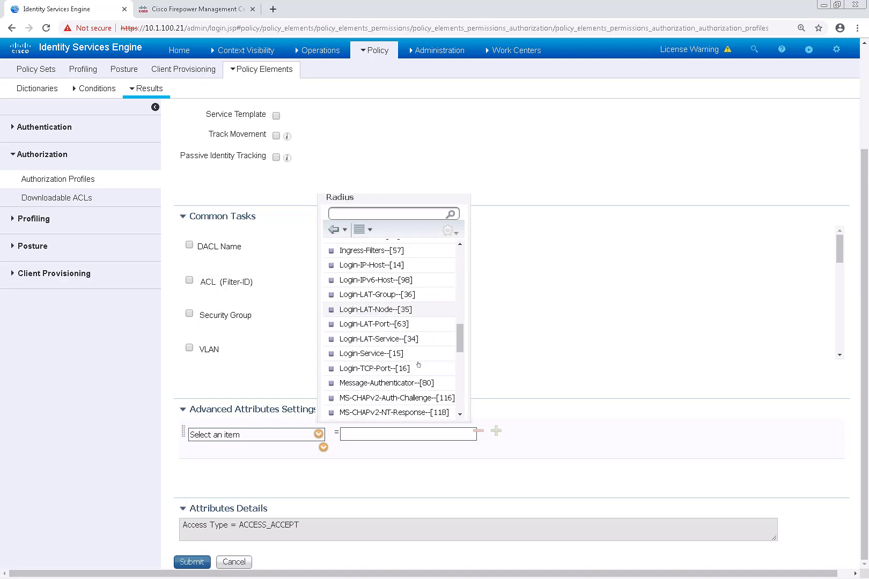
scroll(418, 364, "down", 1)
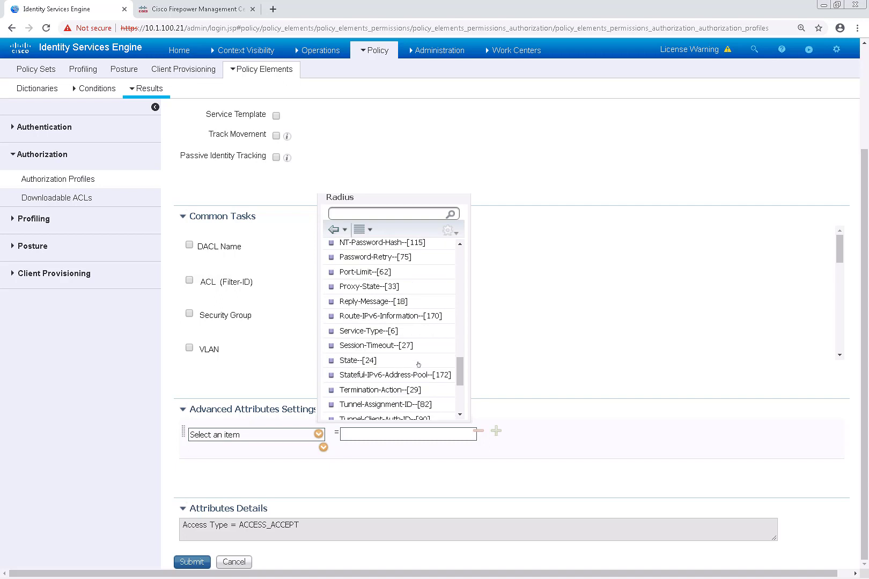
left_click(365, 332)
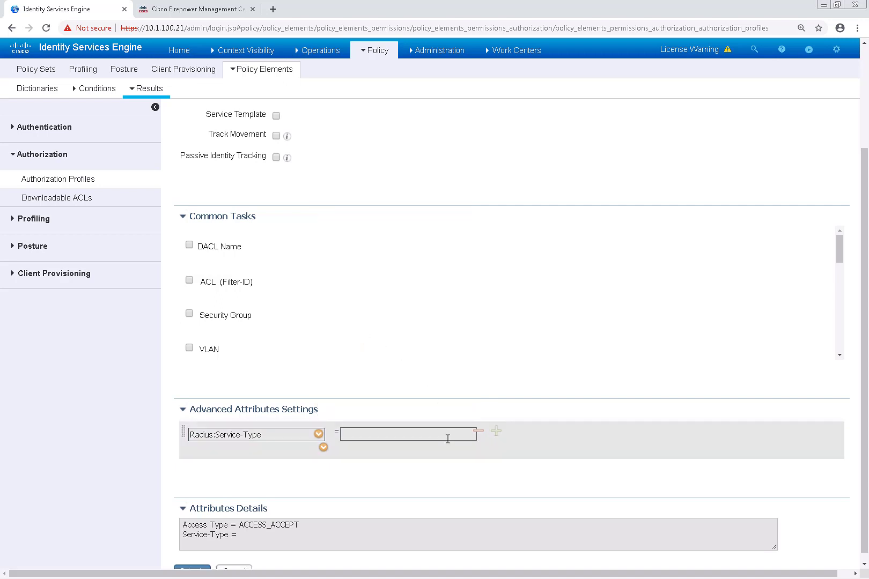
left_click(322, 447)
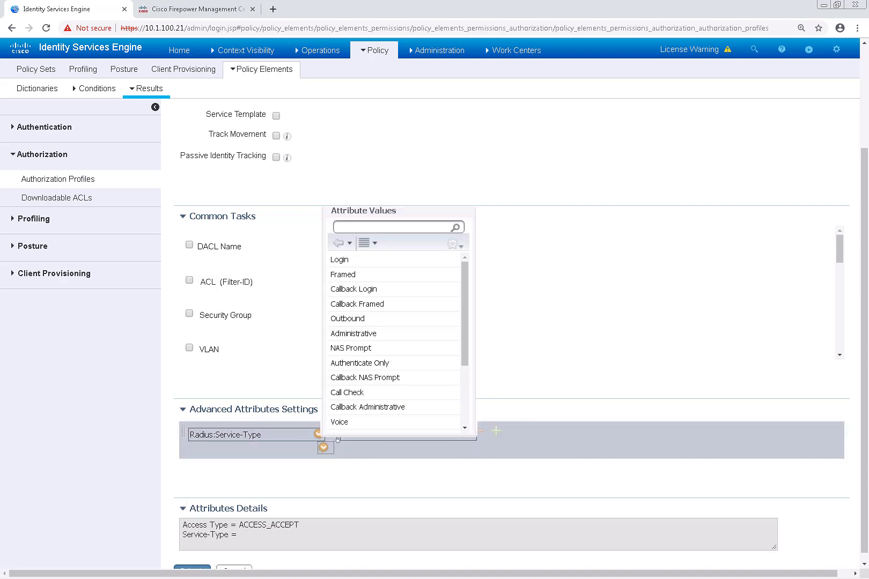
left_click(358, 333)
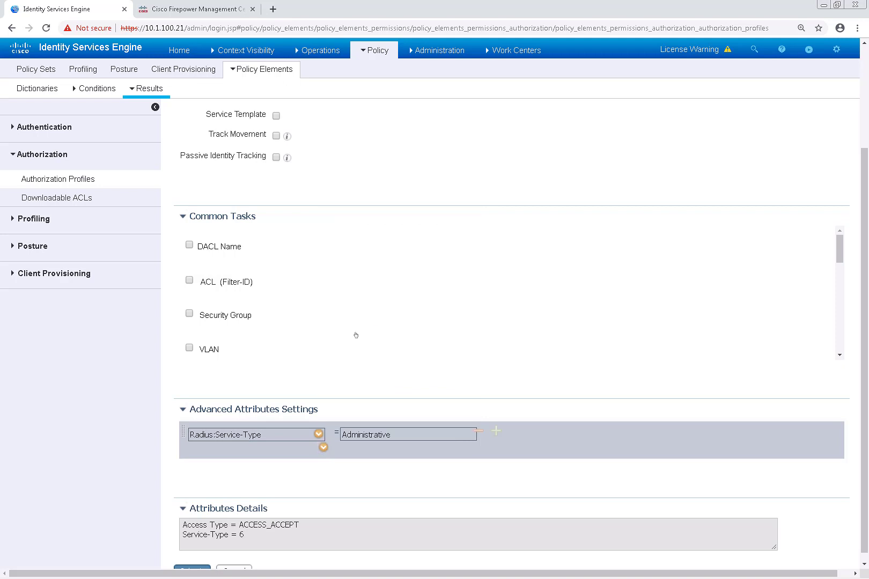
- Copy the Service-Type = 6 attribute detail text and submit the FTD-Admin profile
left_click_drag(251, 536, 182, 535)
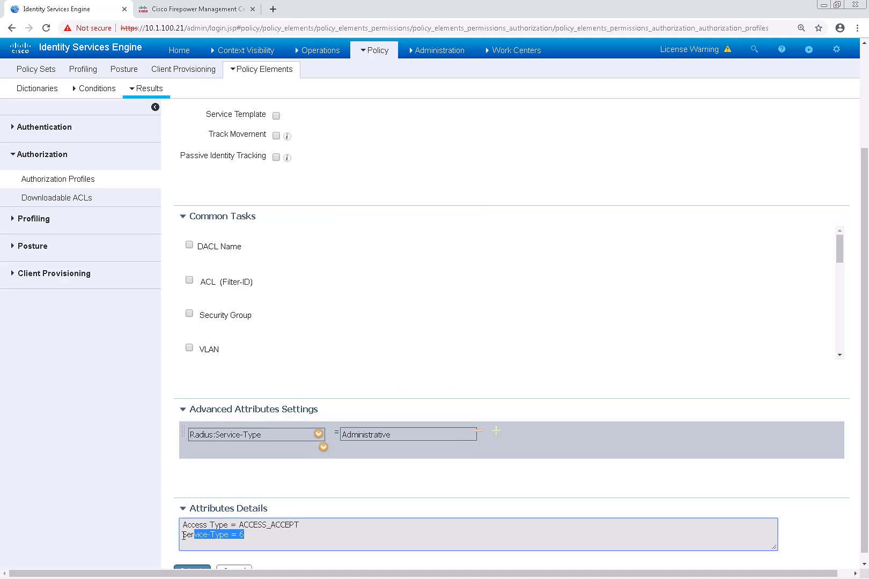
right_click(183, 533)
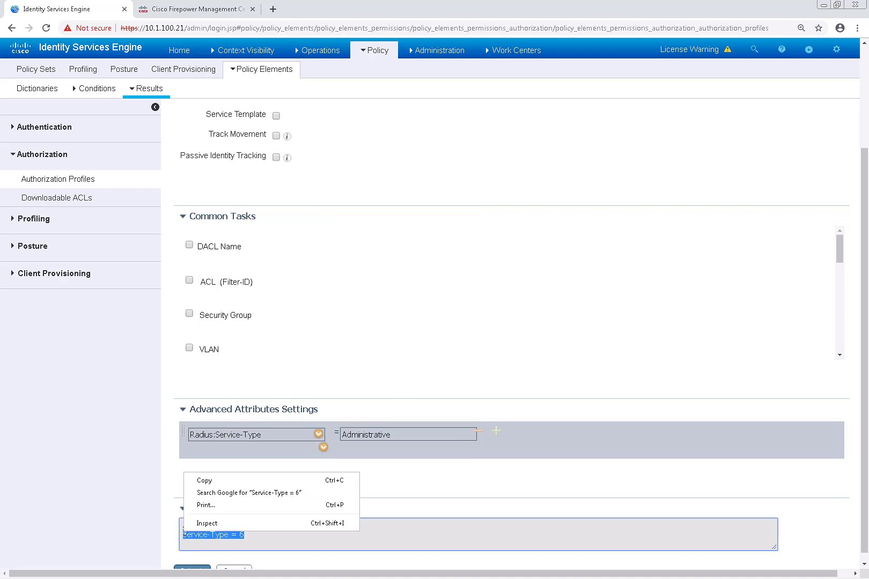
left_click(207, 482)
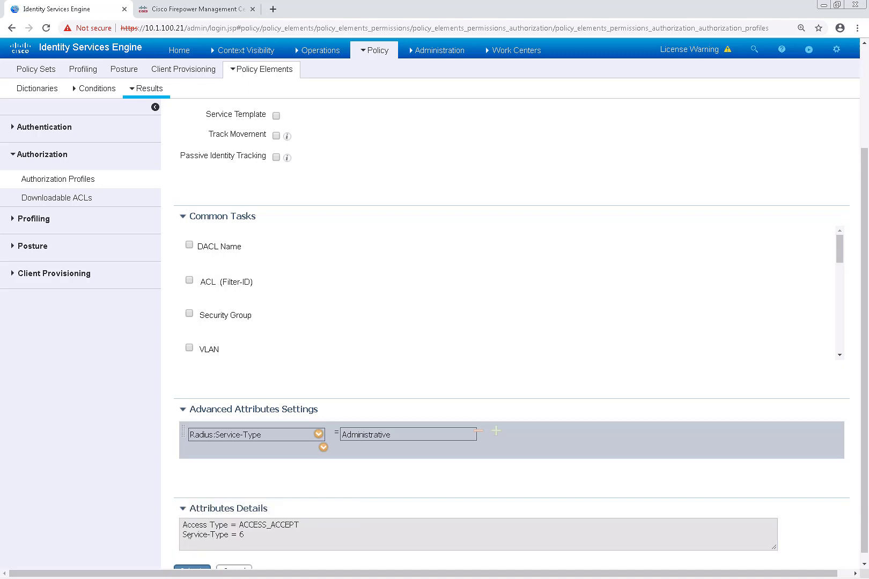
left_click(188, 568)
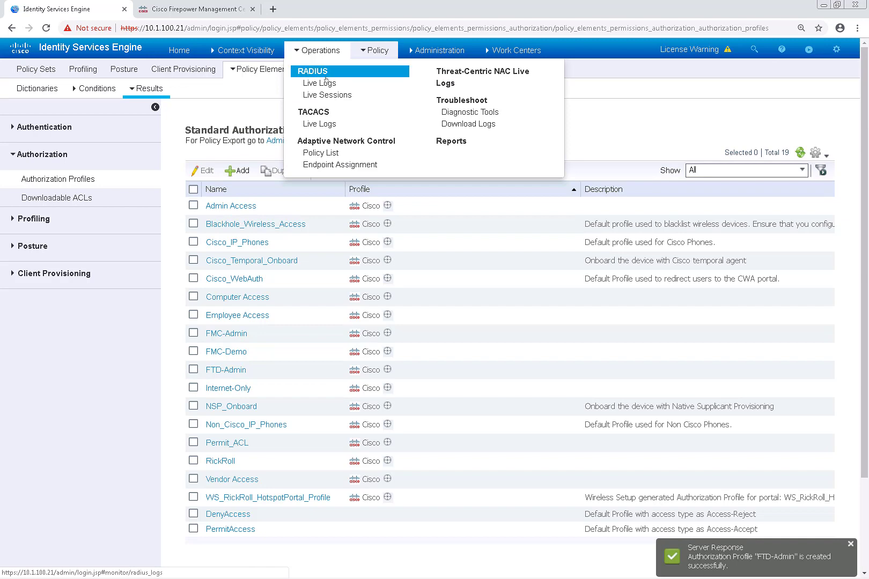
- Change the FMC Management policy set's device type condition to Security Management
mouse_move(368, 51)
left_click(384, 71)
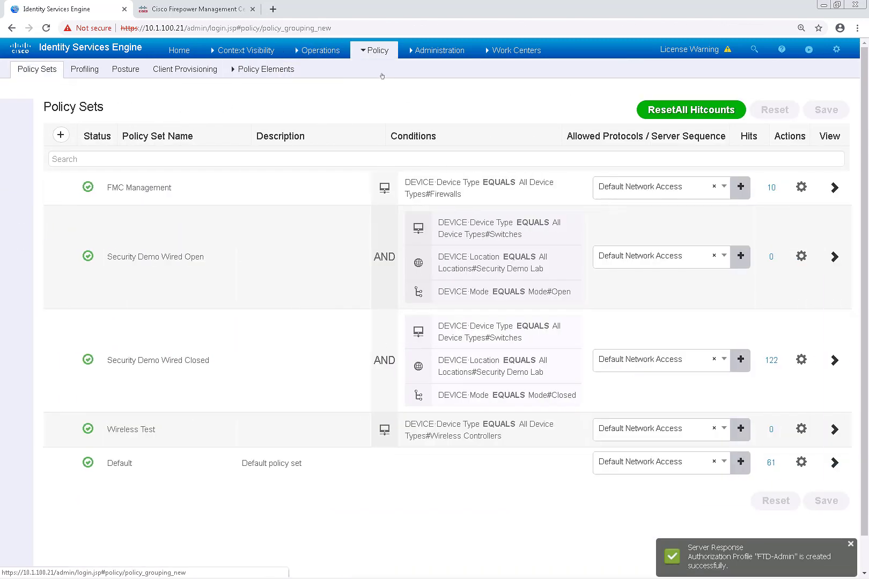
left_click(427, 188)
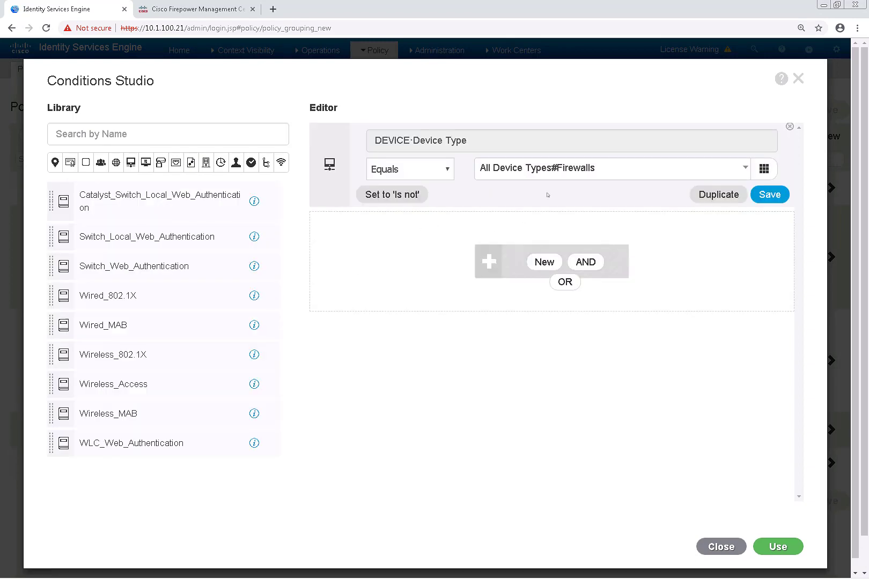
left_click(565, 172)
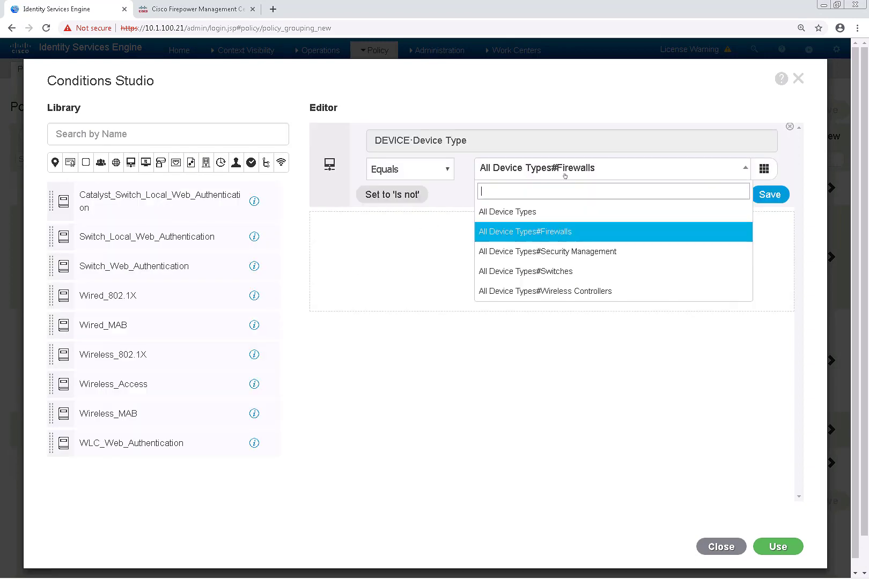
left_click(562, 252)
left_click(768, 549)
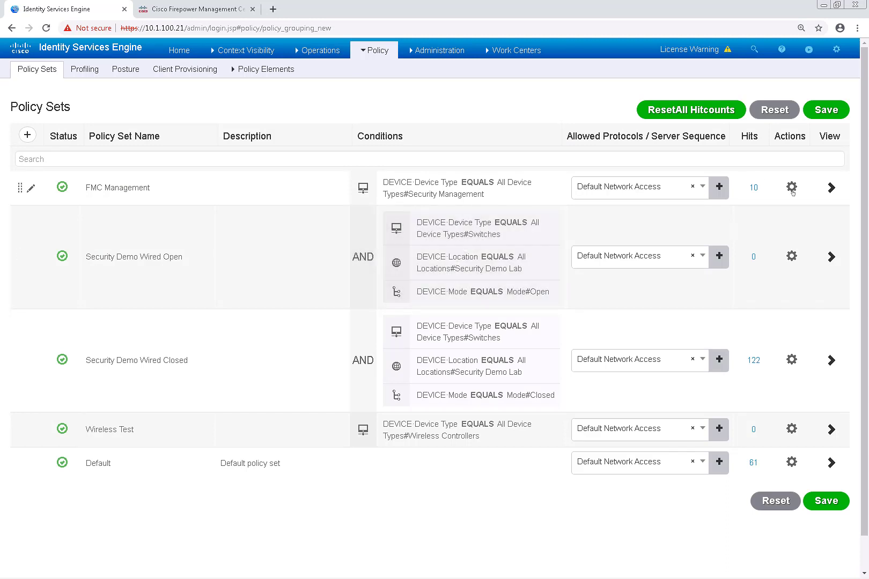
- Duplicate FMC Management as a new set above, named FTD Management
left_click(791, 189)
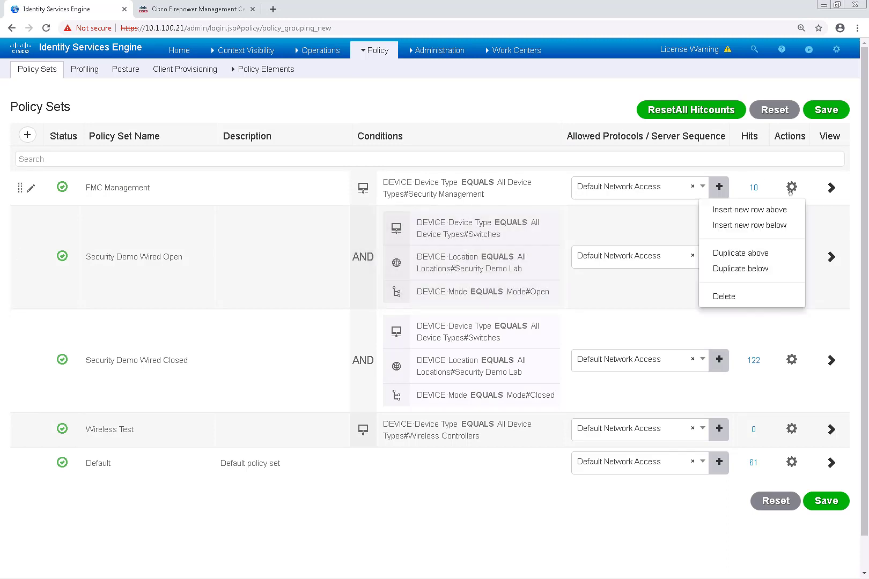
left_click(760, 255)
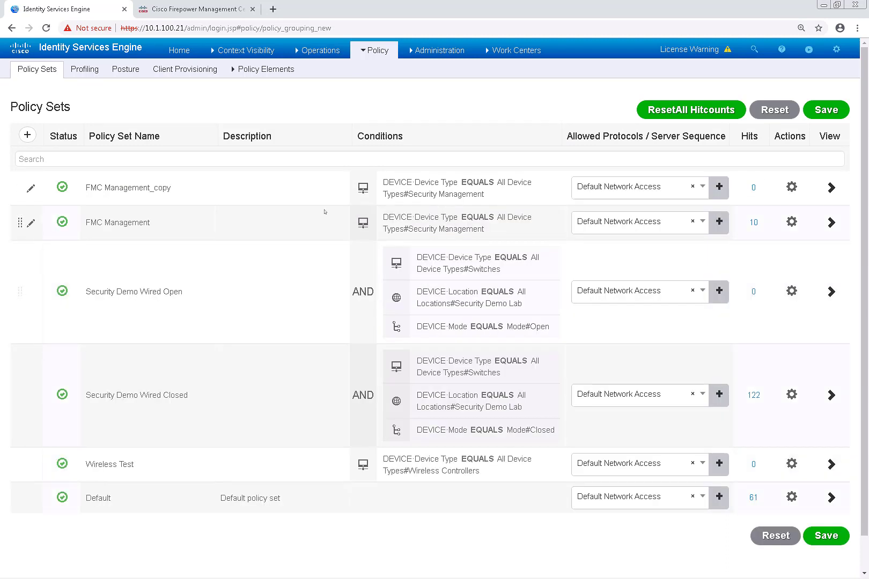
triple_click(129, 189)
type("FRO")
key("BackSpace")
type("TD Managemen")
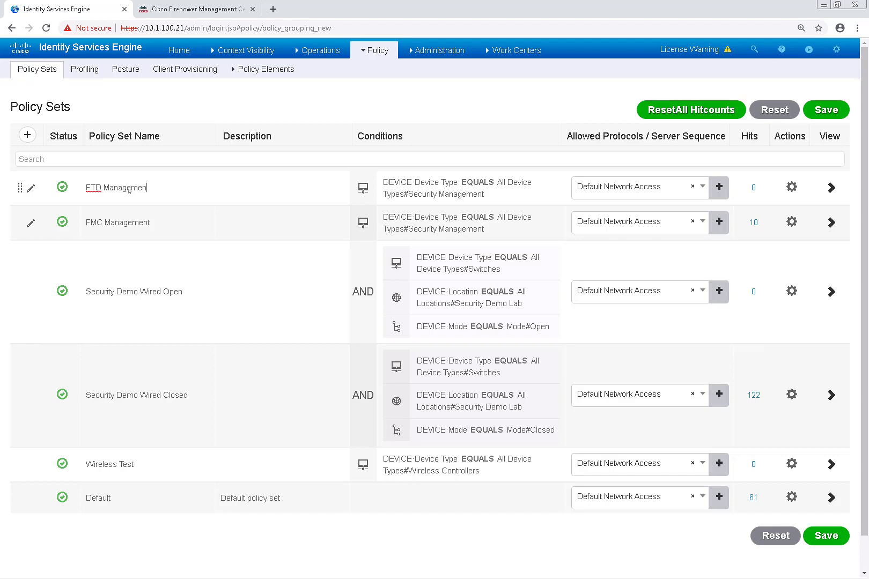
left_click(452, 187)
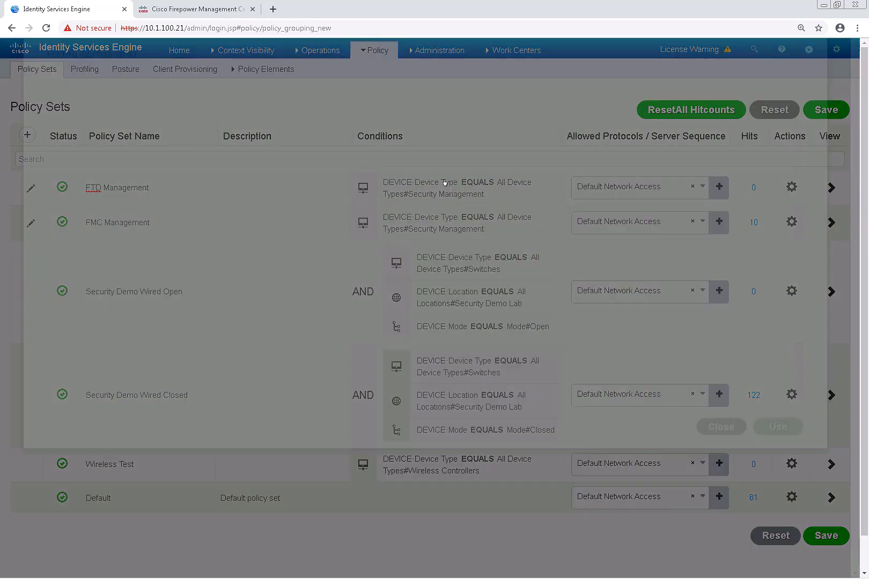
left_click(516, 175)
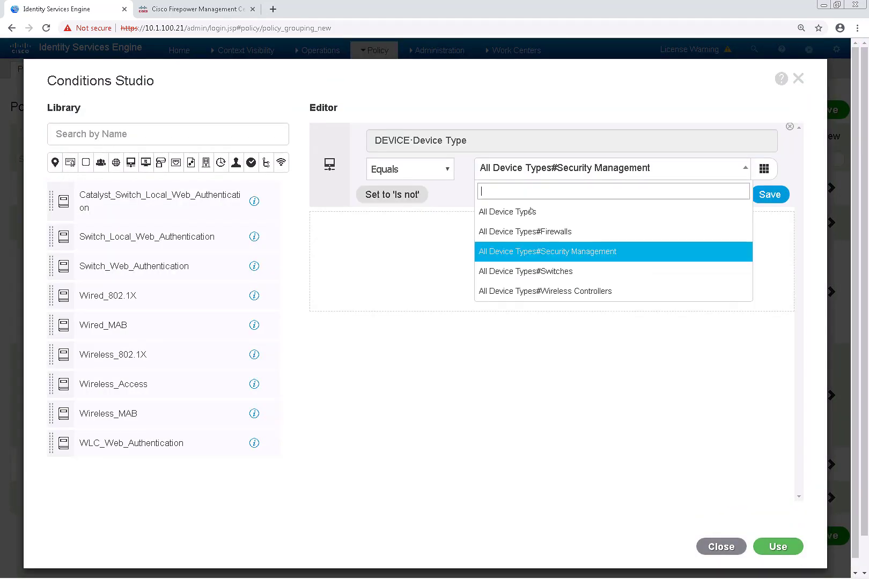
left_click(536, 231)
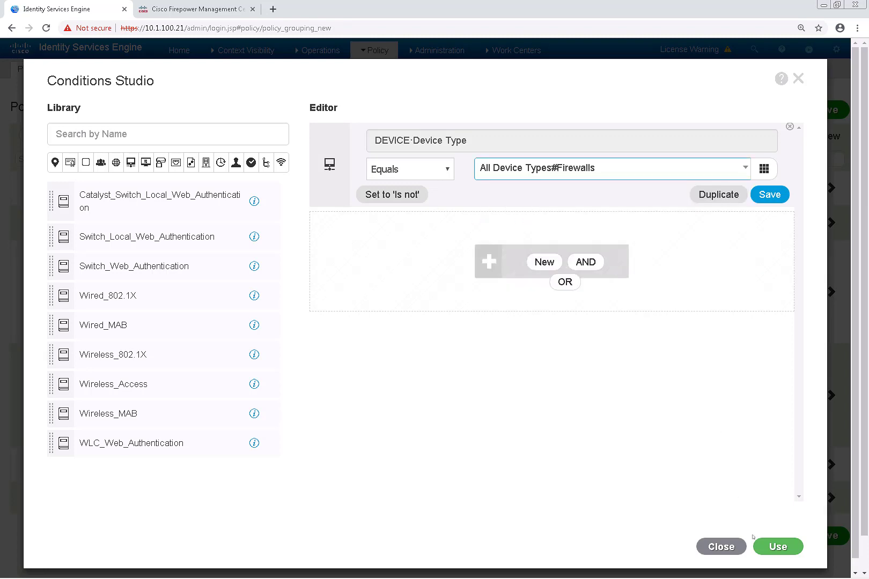
left_click(783, 546)
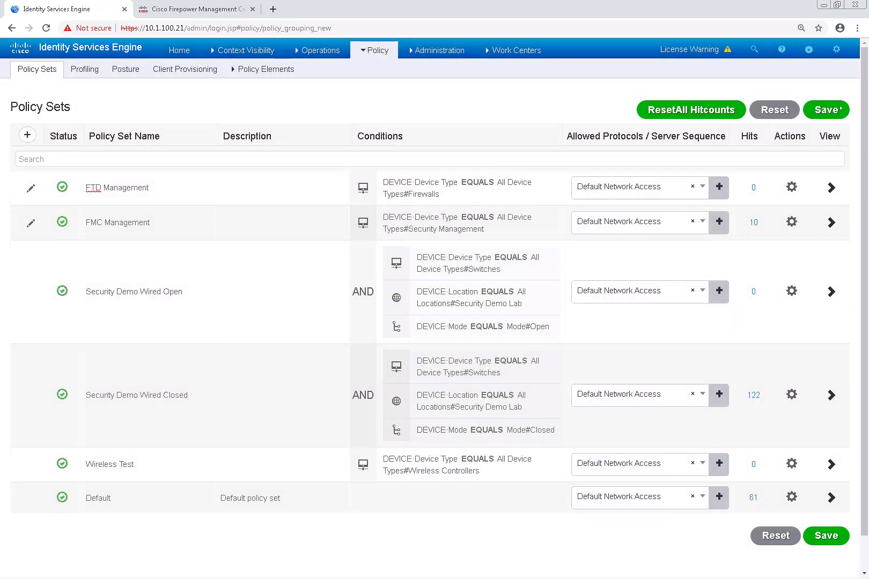
left_click(826, 110)
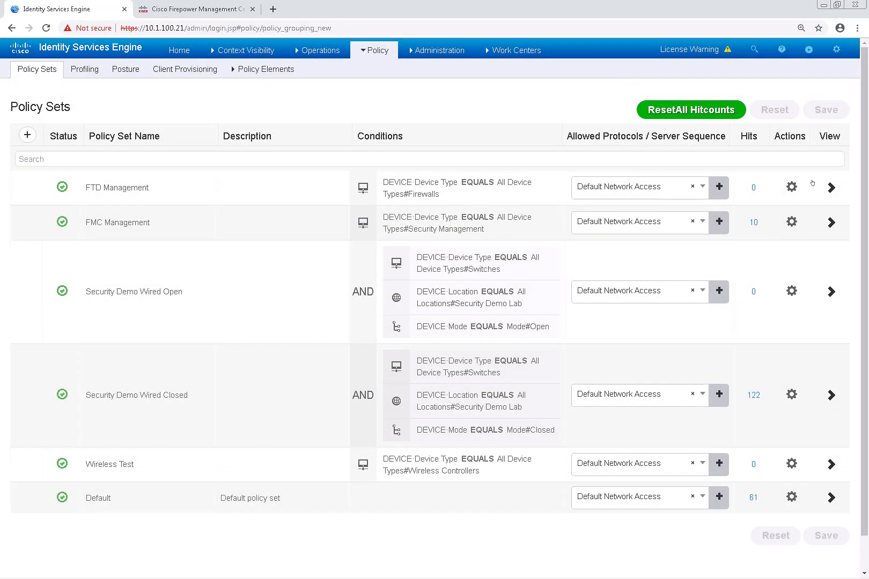
- Delete the Demo Users rule from FTD Management's authorization policy
left_click(832, 188)
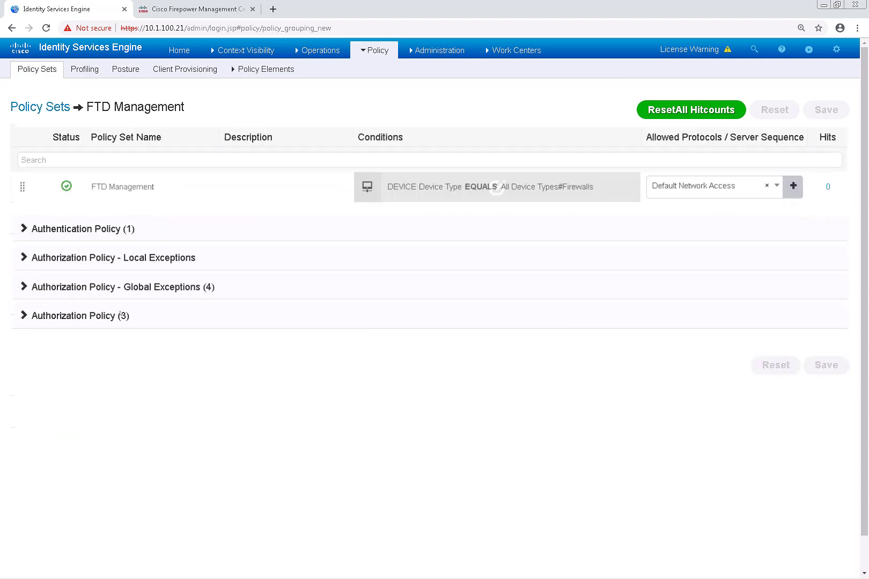
left_click(101, 317)
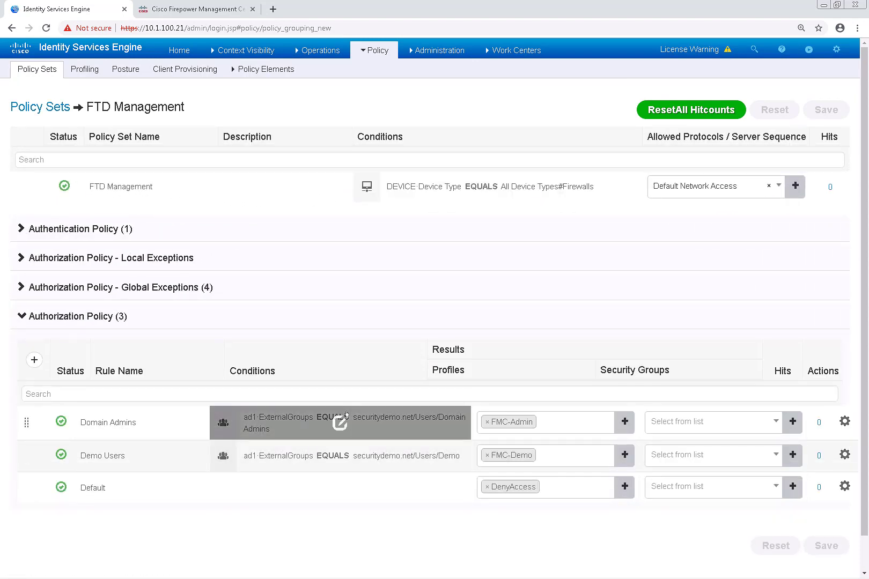
left_click(851, 457)
left_click(767, 564)
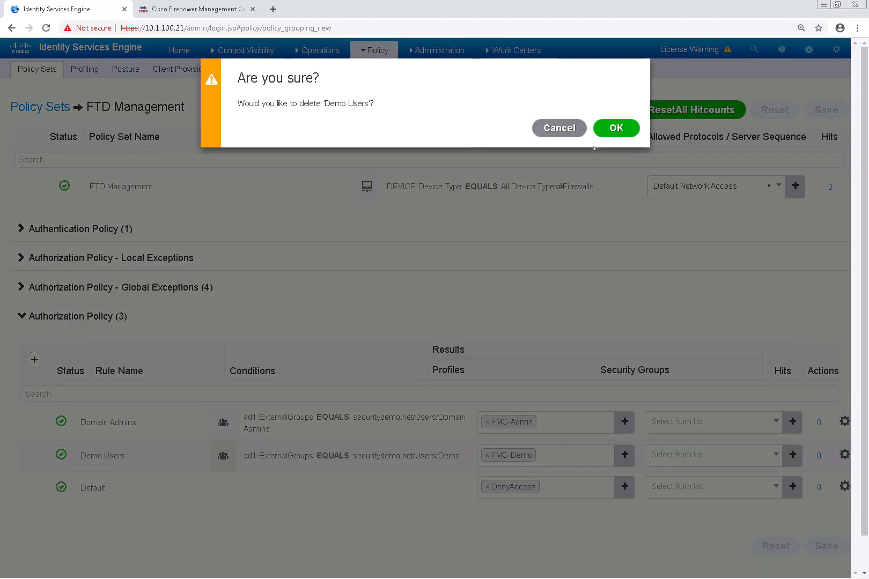
left_click(616, 127)
- Replace the Domain Admins rule's FMC-Admin profile with FTD-Admin and save the policy
left_click(487, 422)
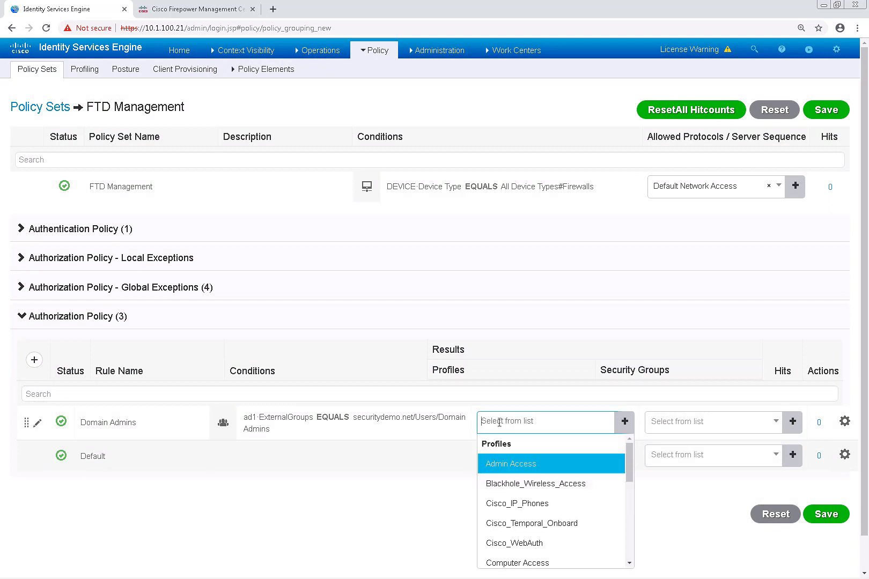
scroll(508, 500, "down", 2)
scroll(511, 507, "down", 1)
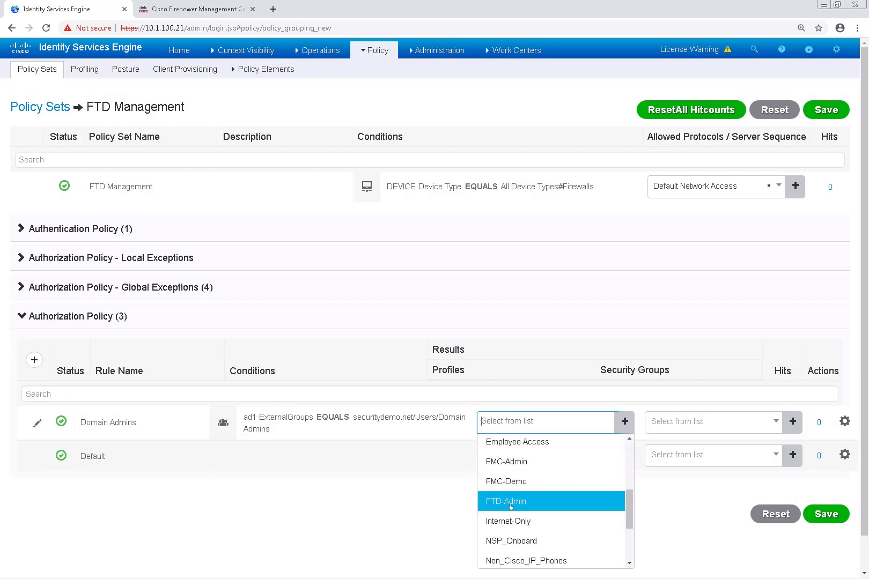
left_click(506, 501)
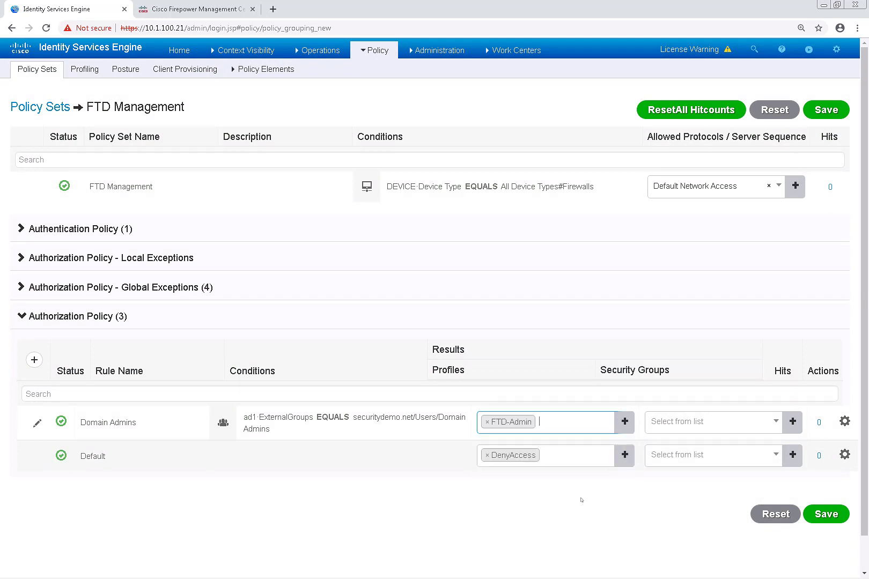
left_click(806, 508)
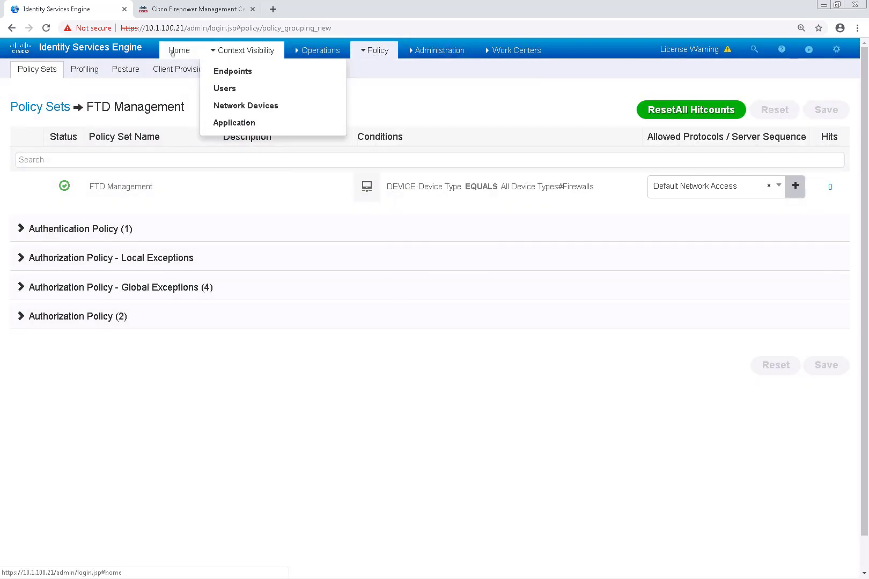
left_click(185, 49)
- In FMC, apply the external authentication settings and start a new RADIUS authentication object
left_click(196, 9)
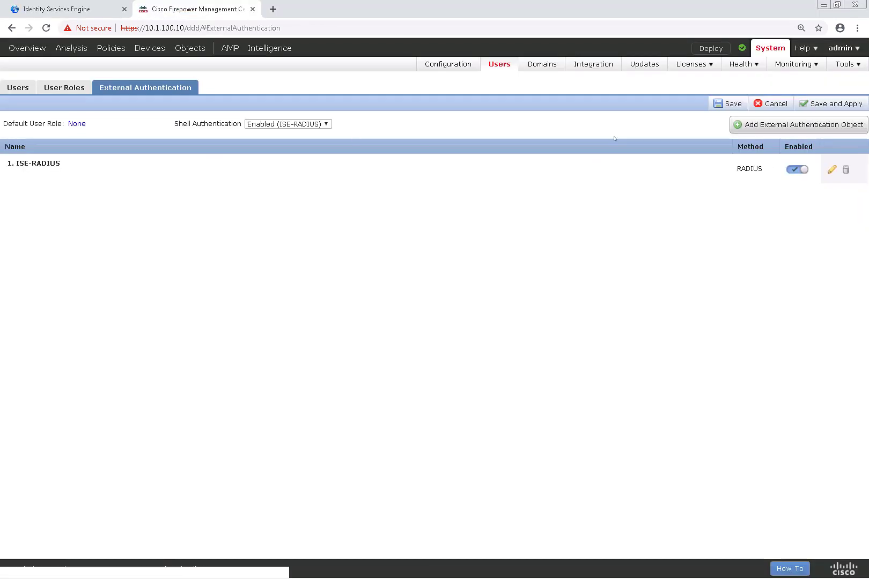
left_click(804, 107)
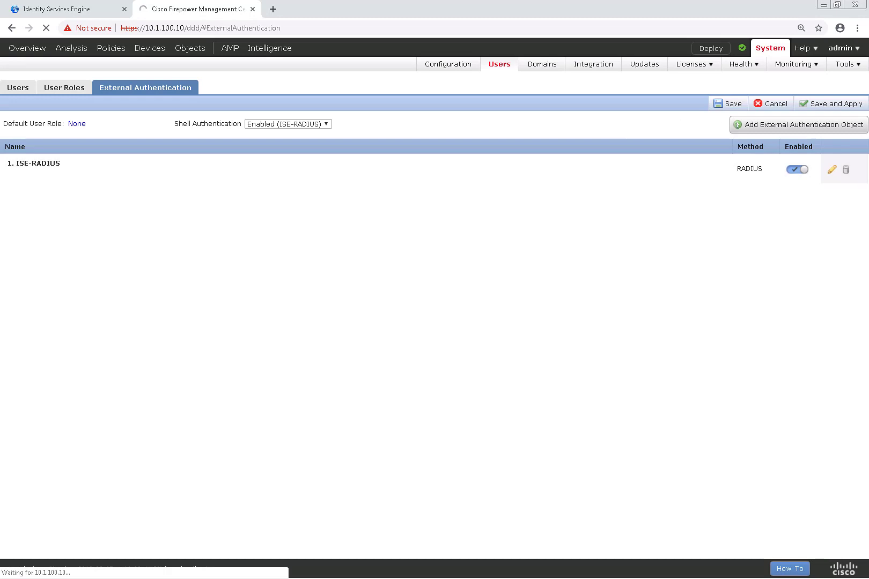
left_click(738, 125)
left_click(257, 132)
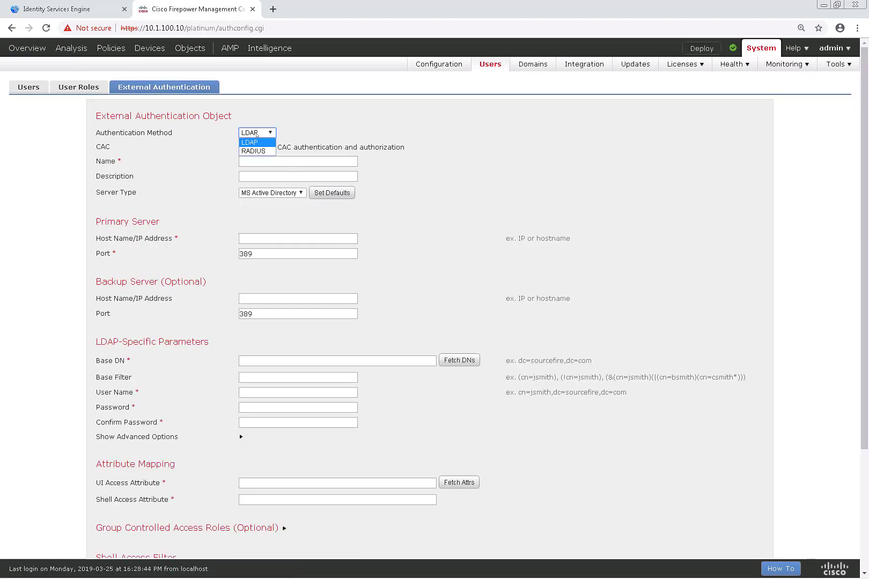
left_click(256, 148)
- Name the RADIUS object FTD-ISE-RADIUS and enter the 10.1.100 primary server and secret key
left_click(272, 147)
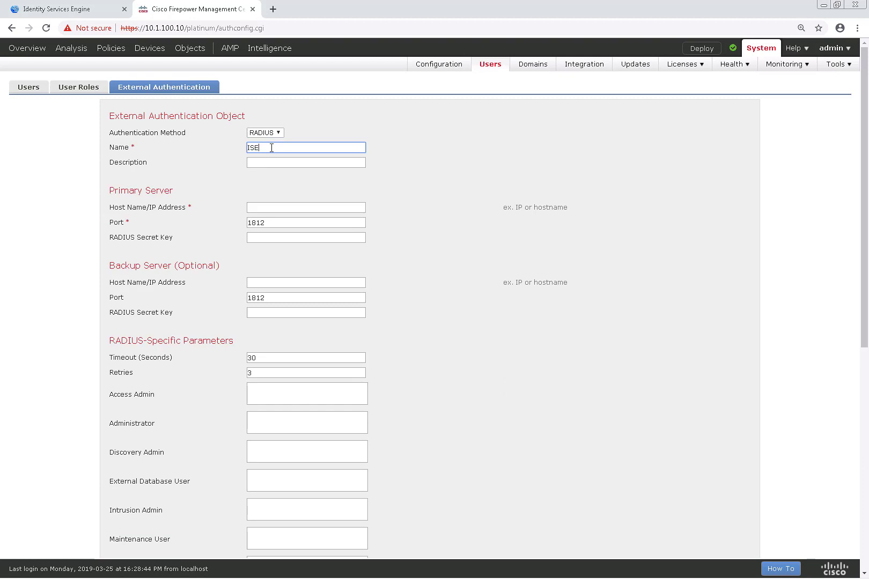
type("ISE")
key("BackSpace")
type("E-RADIUS")
left_click(275, 207)
type("10.1.")
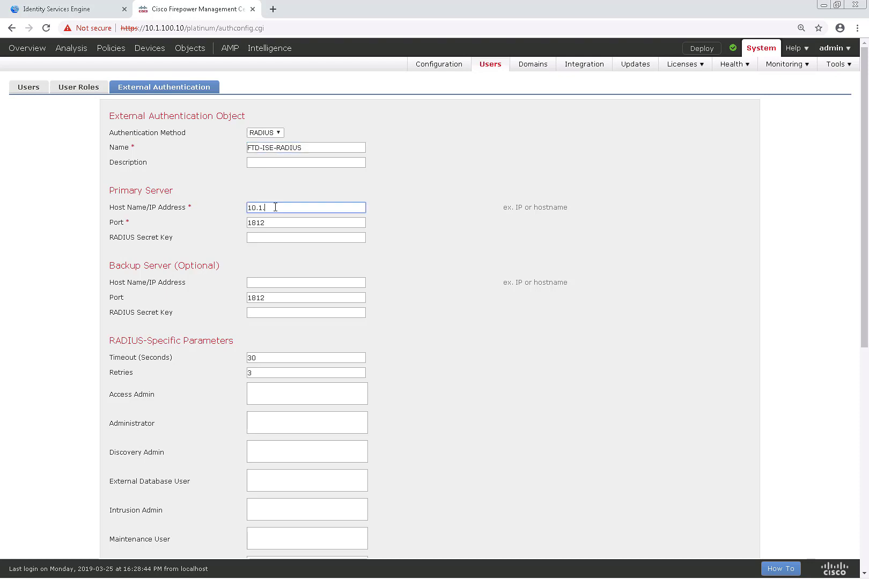
type("100.21")
left_click(280, 238)
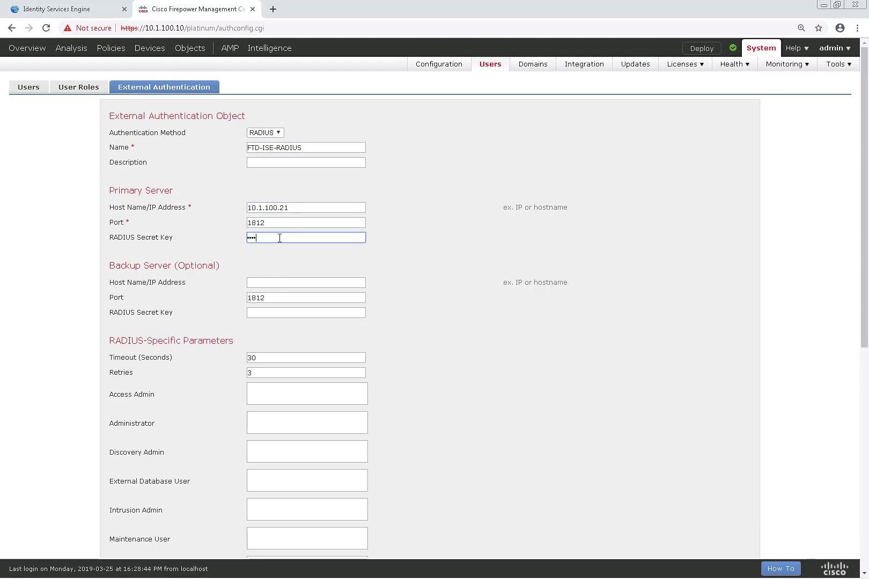
- Map the Administrator role to Service-Type=6 without spaces and save the object
left_click(263, 388)
left_click(263, 416)
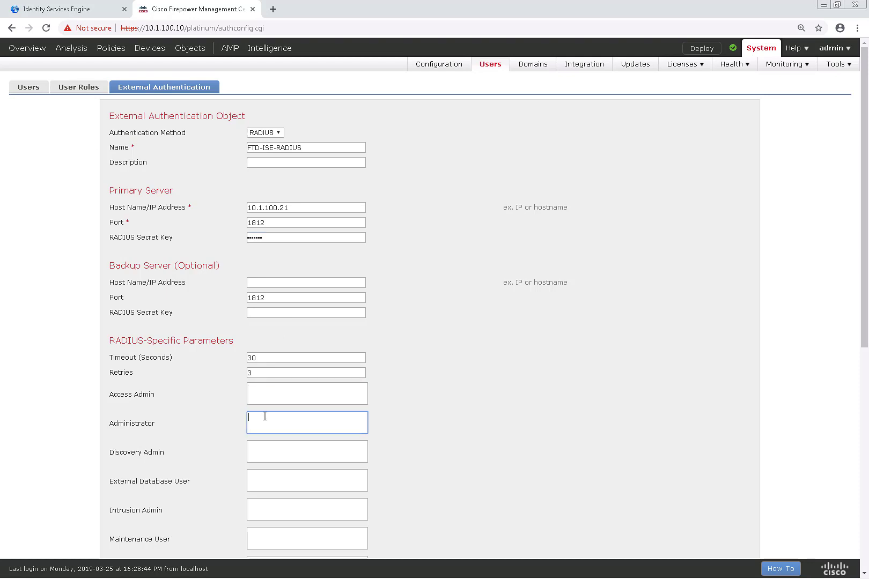
type("Service-Type = 6")
left_click(299, 418)
key("BackSpace")
left_click(305, 420)
key("BackSpace")
scroll(441, 431, "down", 7)
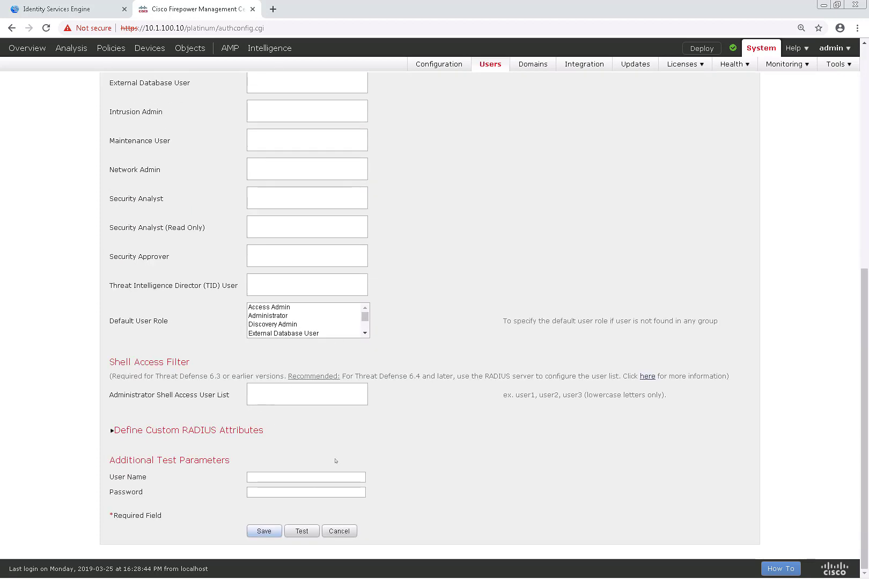
left_click(295, 394)
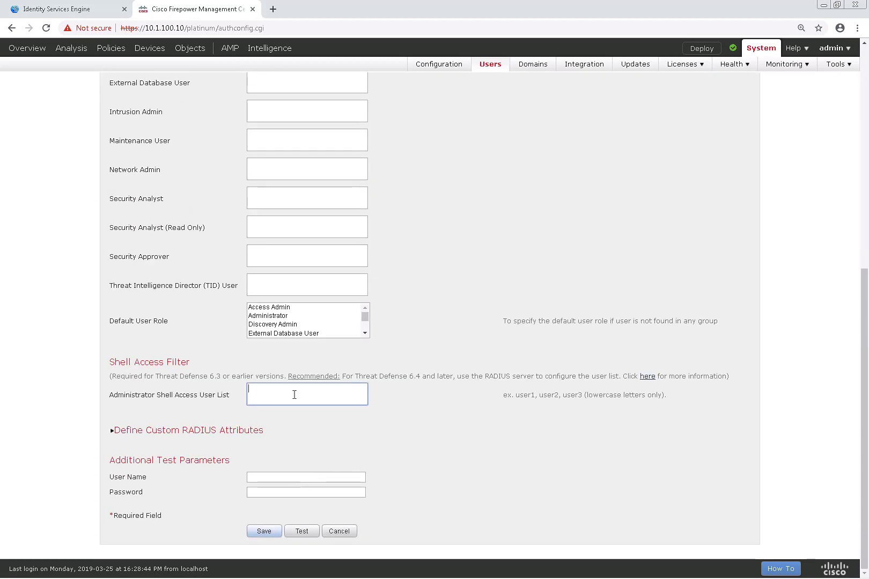
left_click(265, 531)
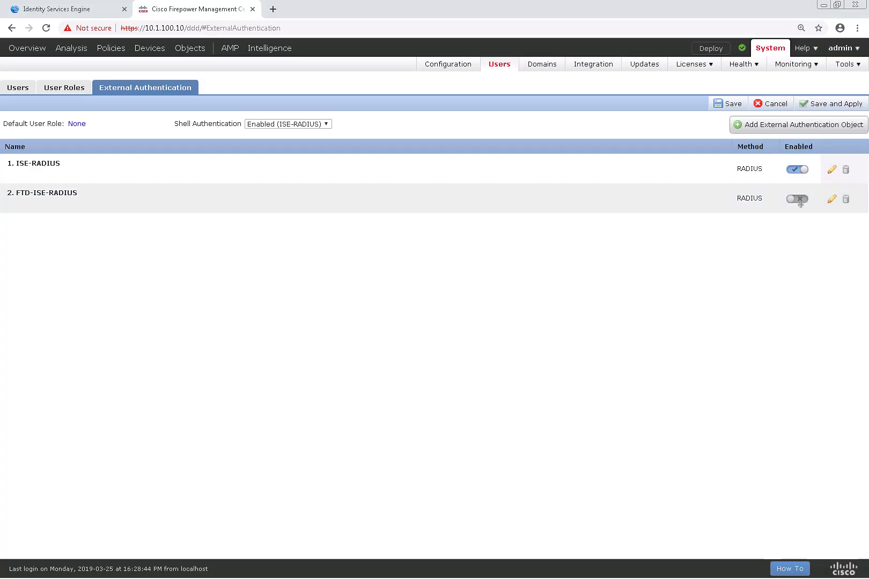
- Enable the FTD-ISE-RADIUS object, staying on the page to keep the change
left_click(797, 199)
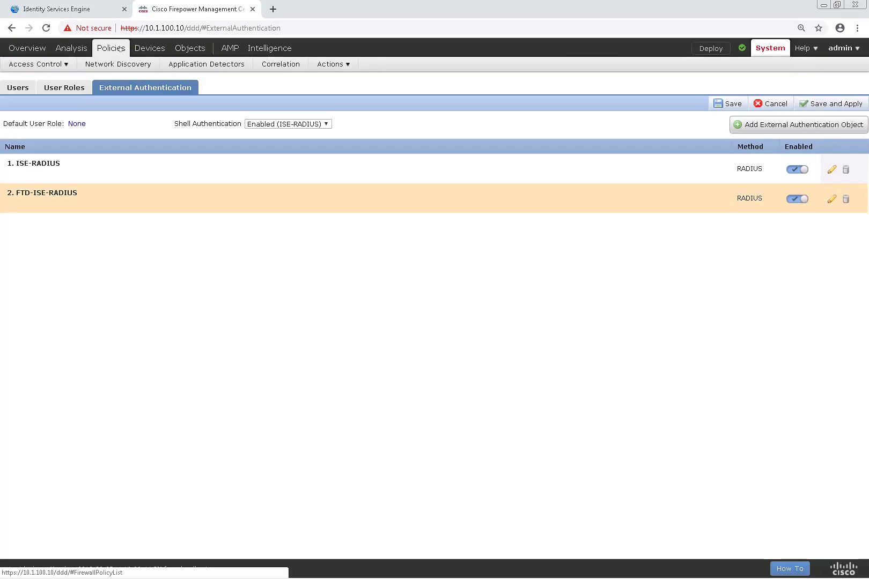
mouse_move(111, 49)
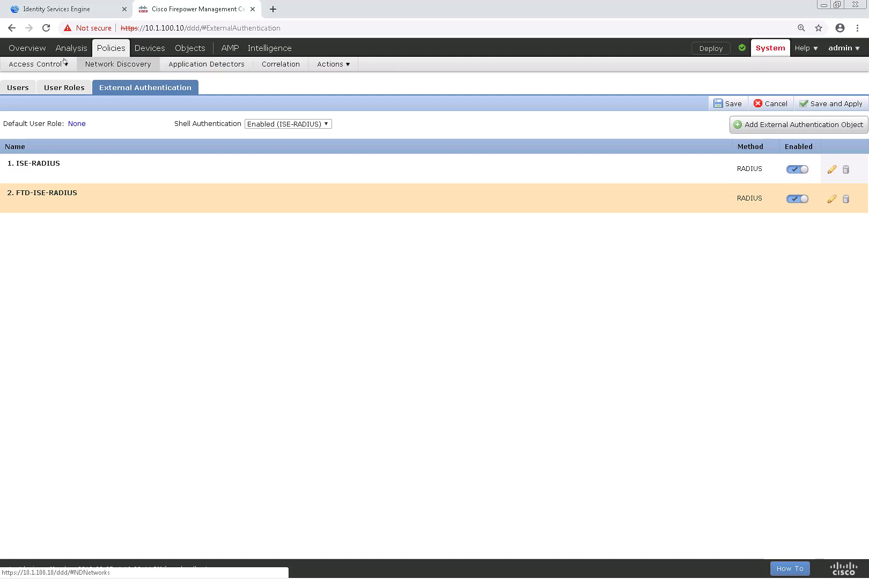
mouse_move(140, 52)
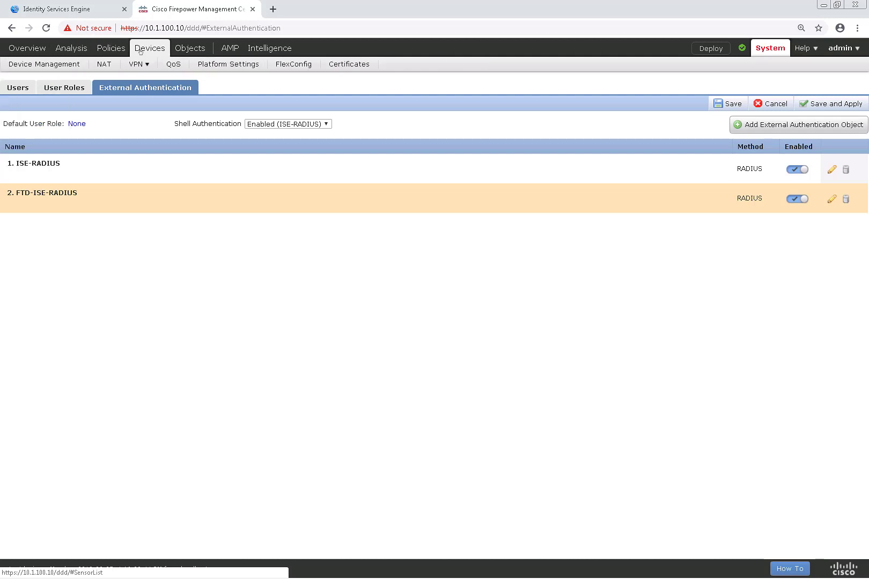
left_click(240, 65)
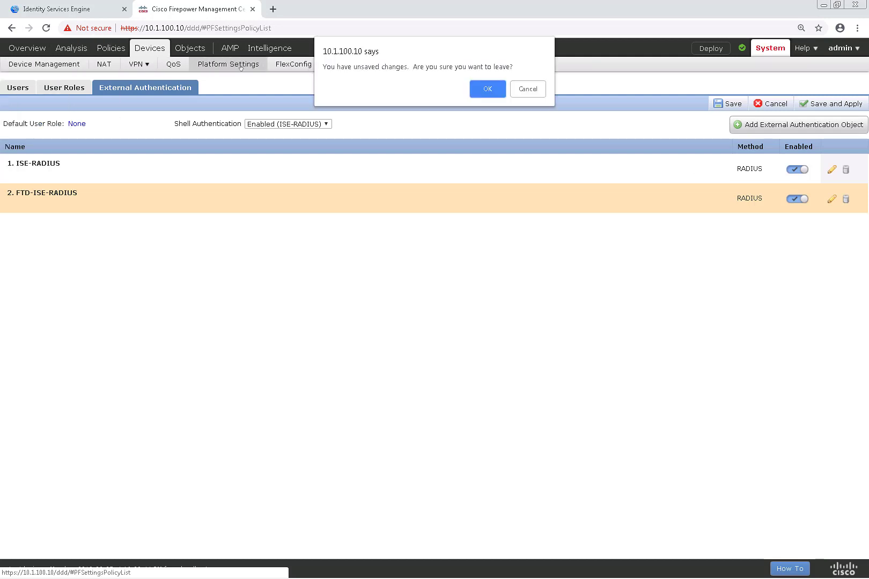
left_click(515, 90)
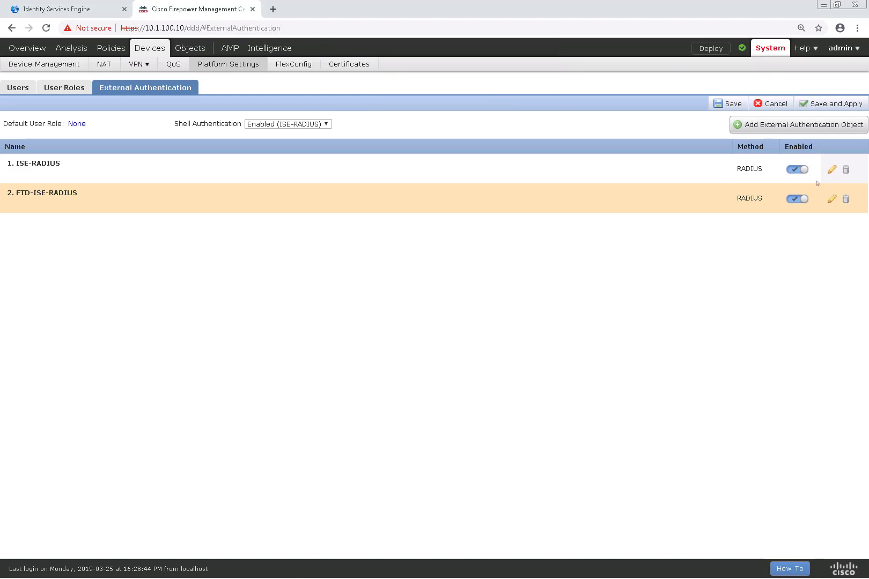
- Save and apply the external authentication changes, then show the Platform Settings policies
left_click(831, 104)
left_click(456, 331)
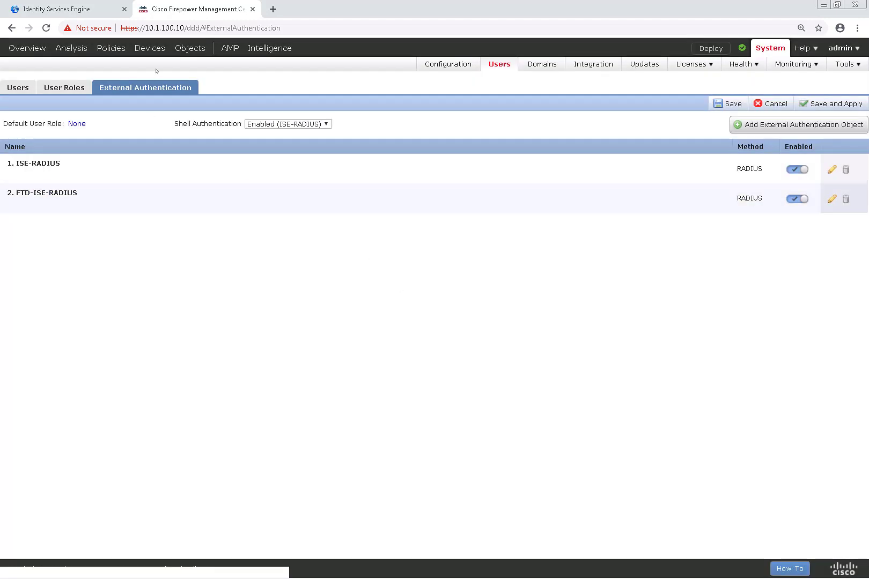
mouse_move(152, 52)
left_click(229, 64)
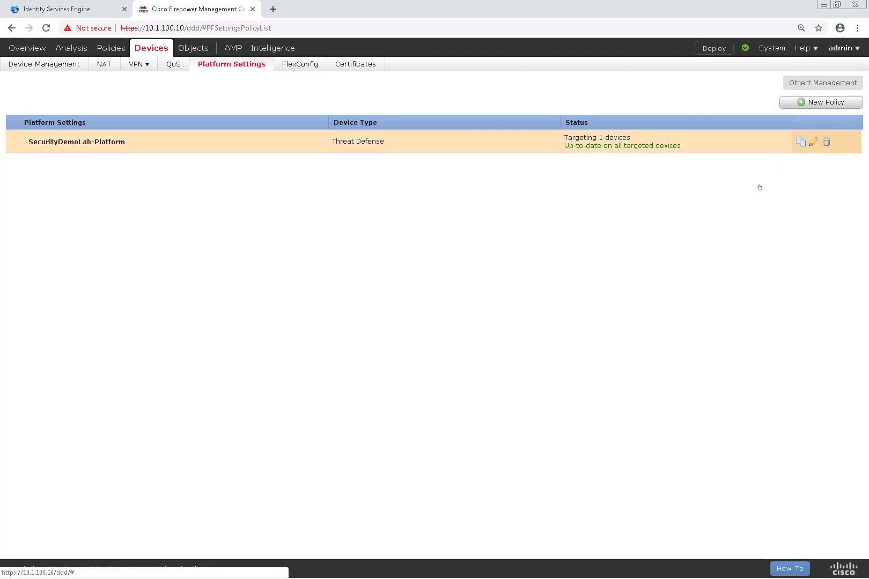
- Enable FTD-ISE-RADIUS under External Authentication in SecurityDemoLab-Platform and save the policy
left_click(813, 144)
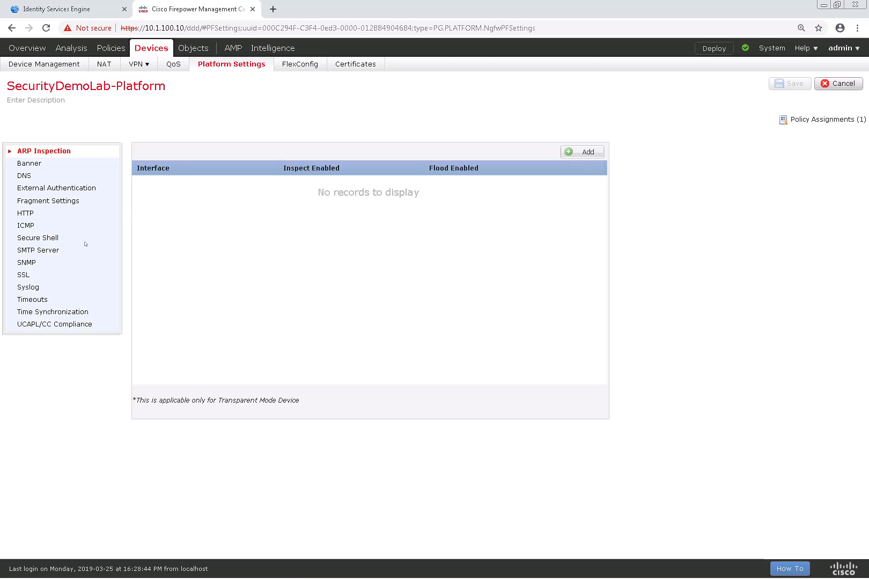
left_click(55, 188)
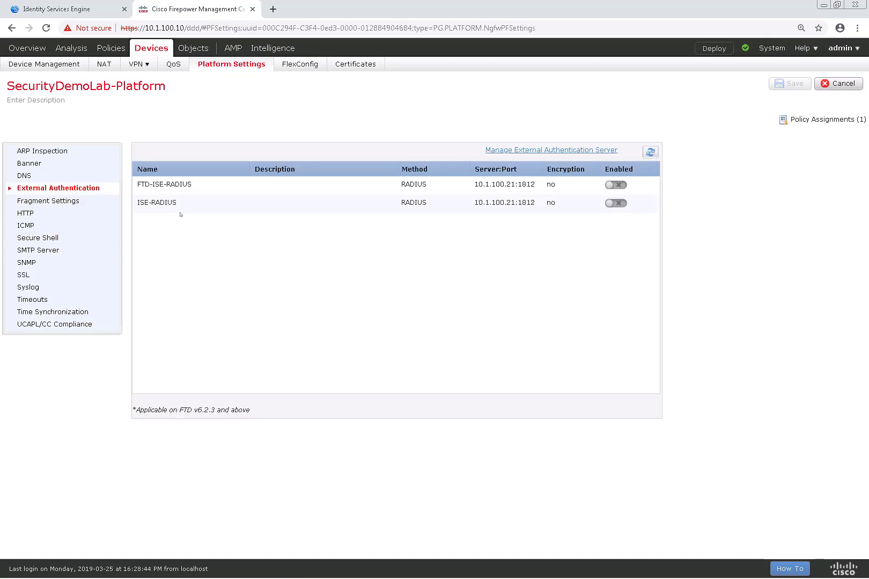
left_click(616, 185)
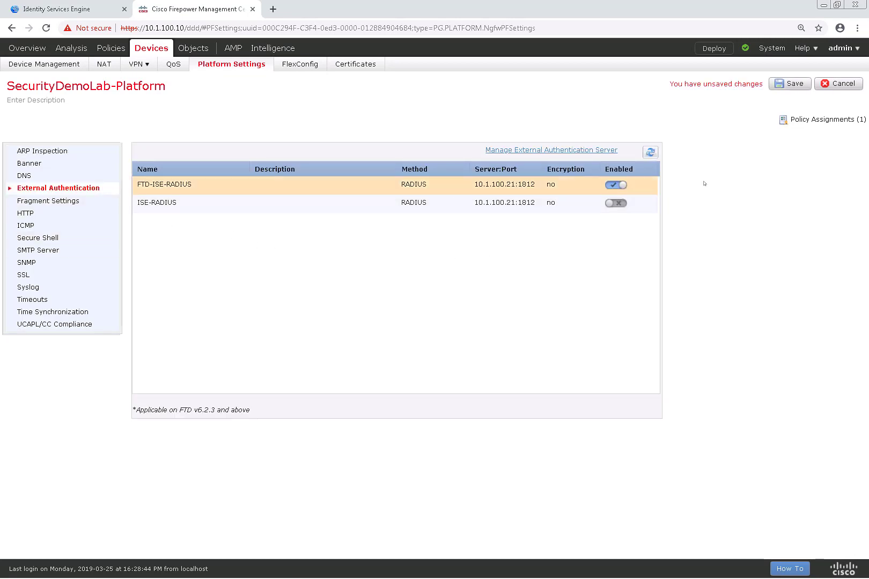
left_click(793, 85)
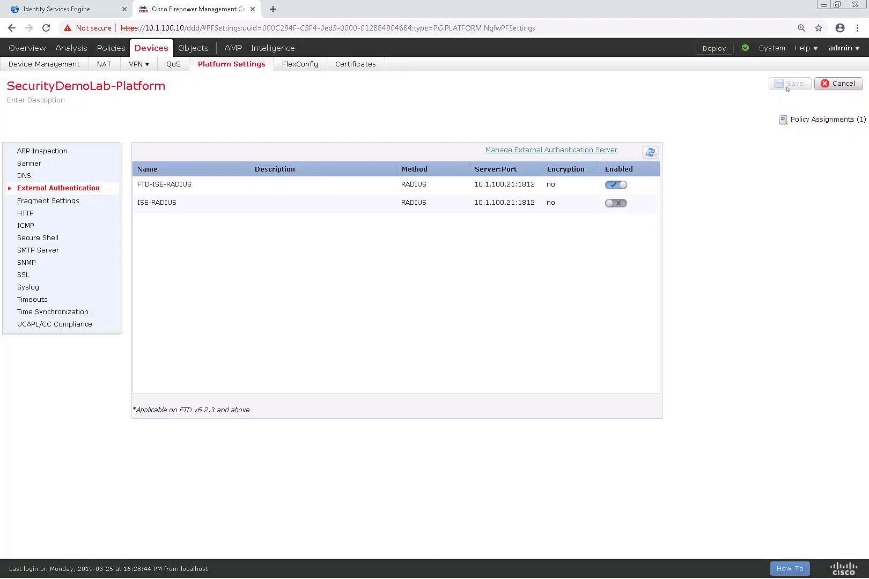
- Deploy the changes to FTDv and confirm the deployment succeeded
left_click(714, 49)
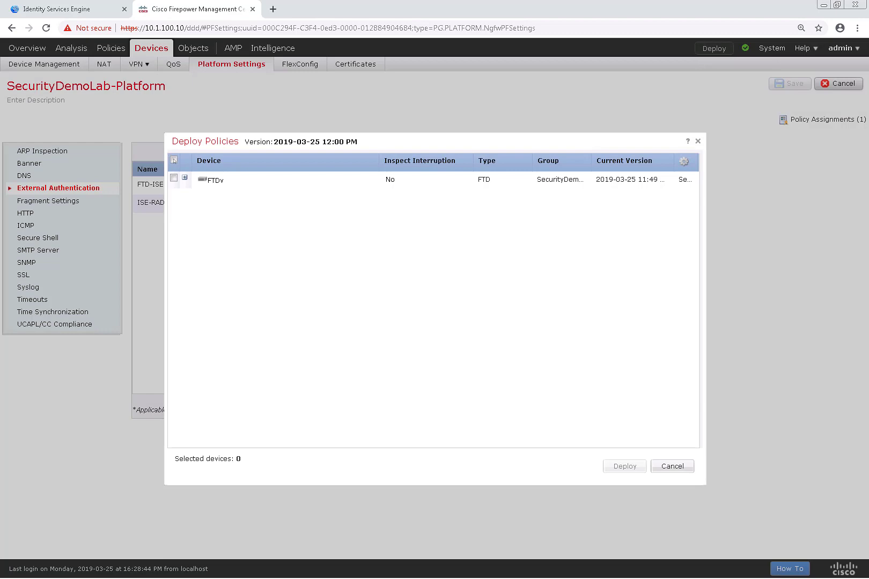
left_click(173, 160)
left_click(622, 468)
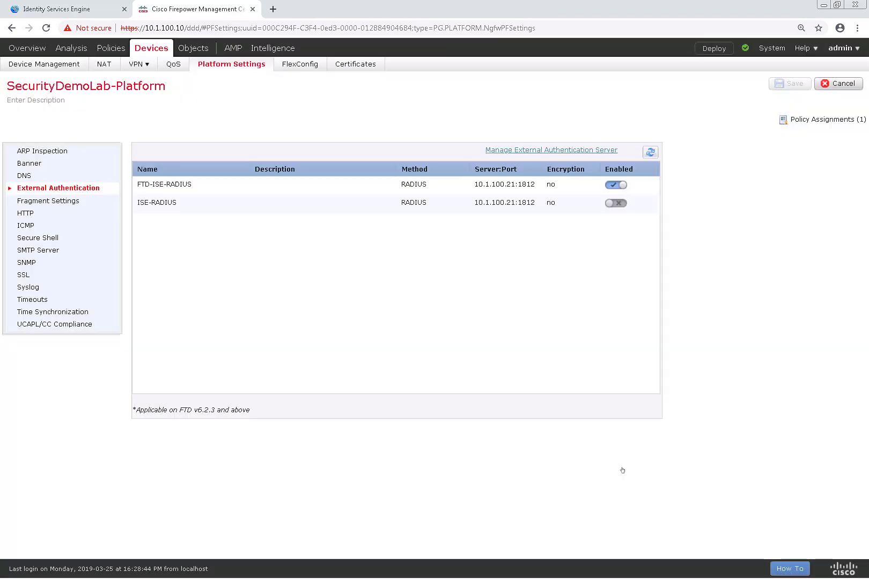
left_click(744, 49)
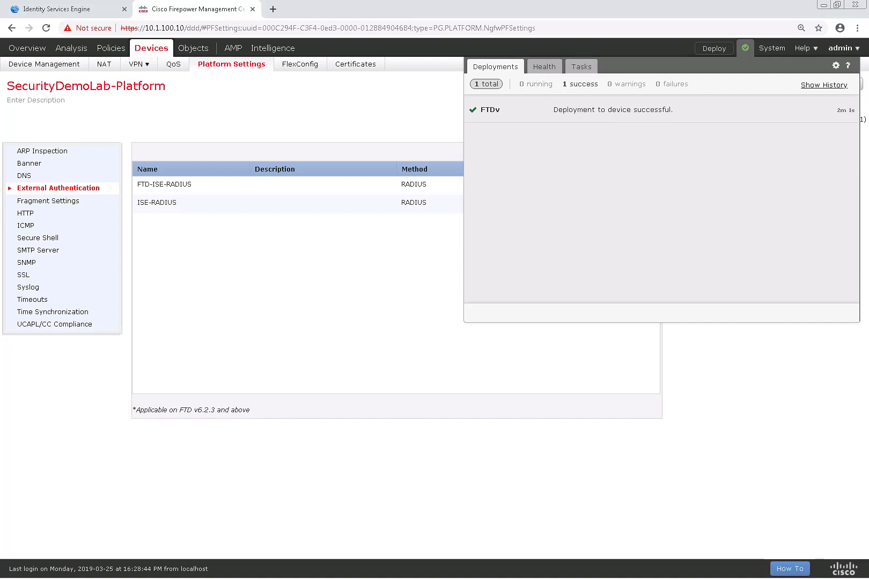
left_click(319, 567)
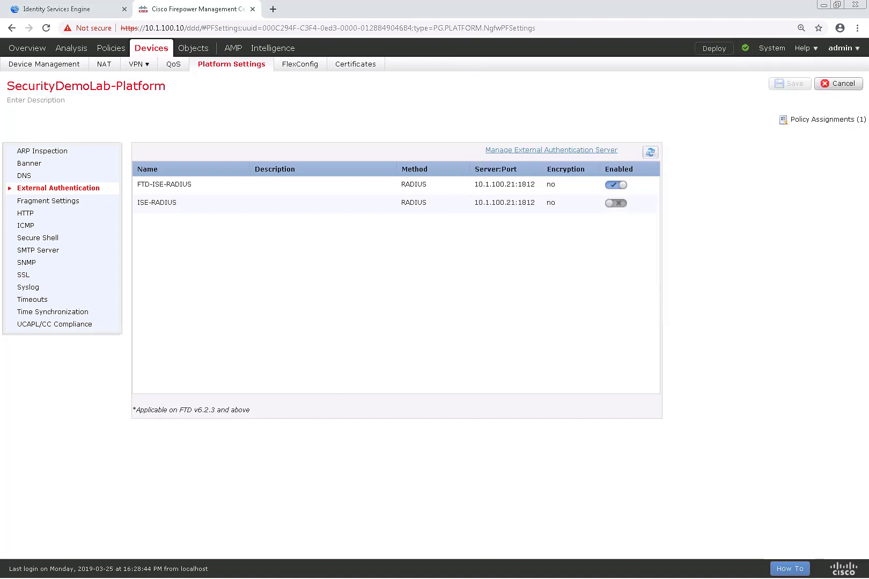
- SSH into the FTD at 10.1.100.11 with the RADIUS admin credentials, then return to ISE
left_click(246, 567)
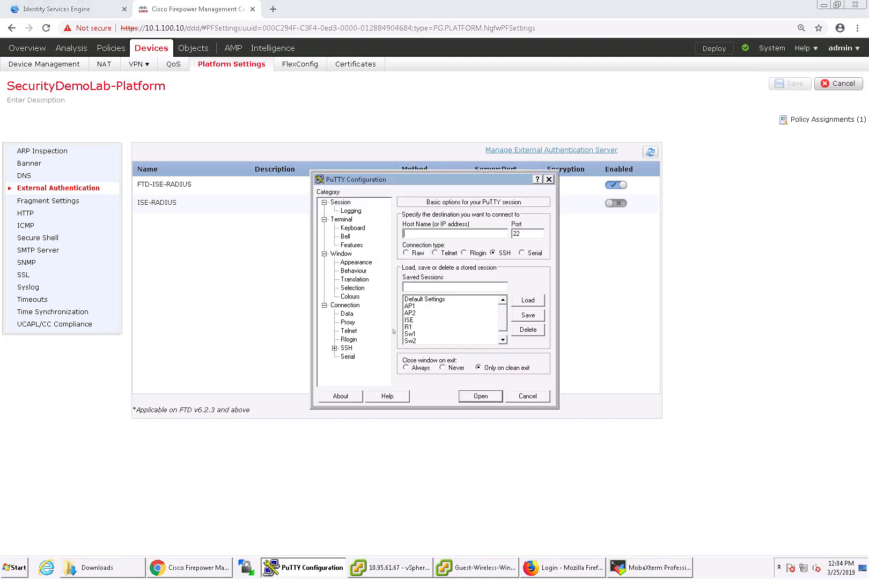
type("10.1.100.11")
key("Return")
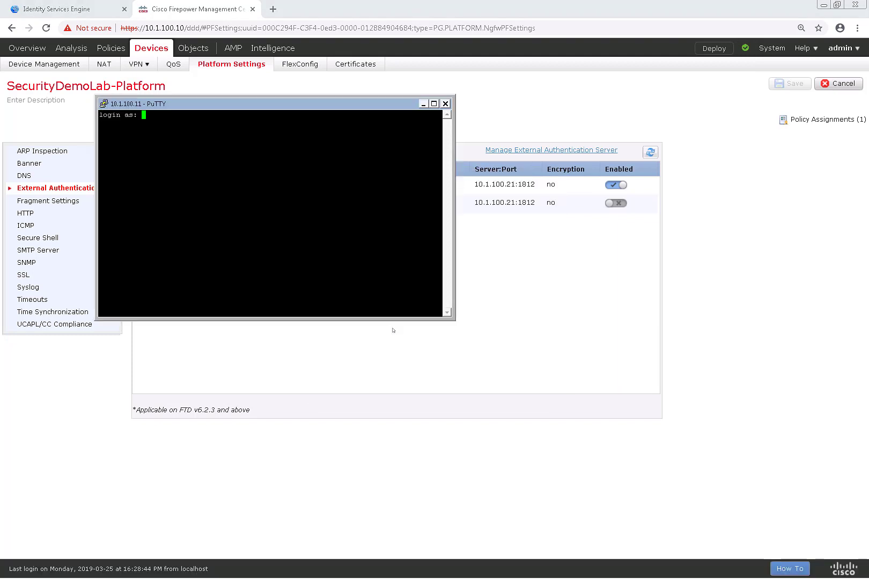
key("Return")
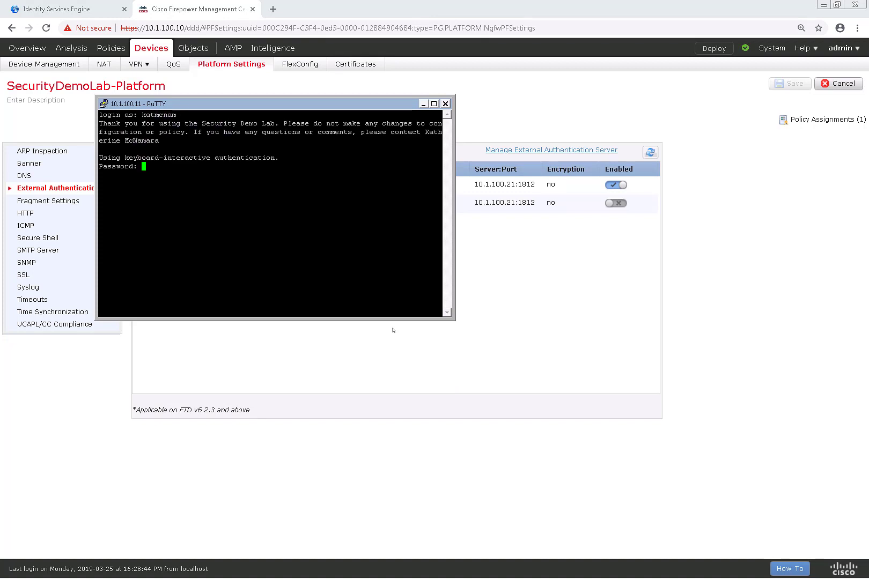
key("Return")
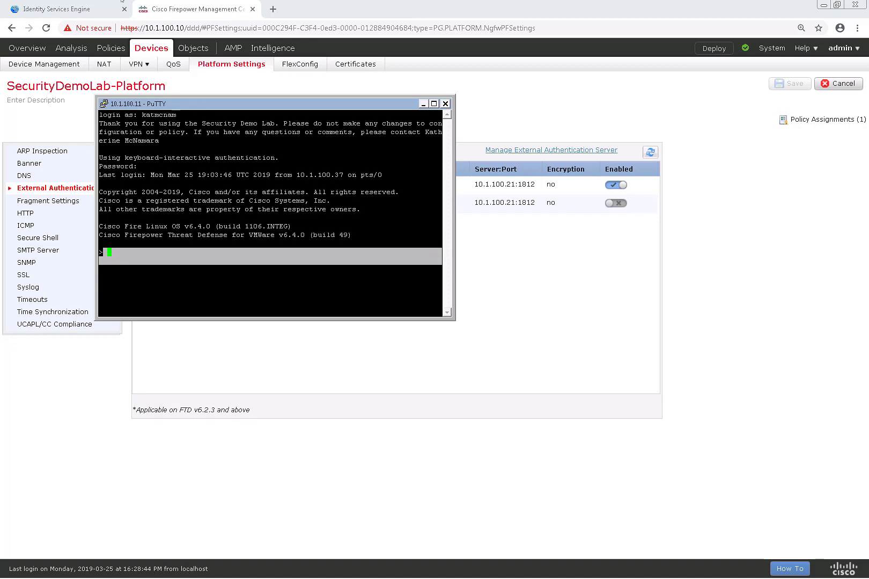
left_click(56, 9)
left_click(320, 50)
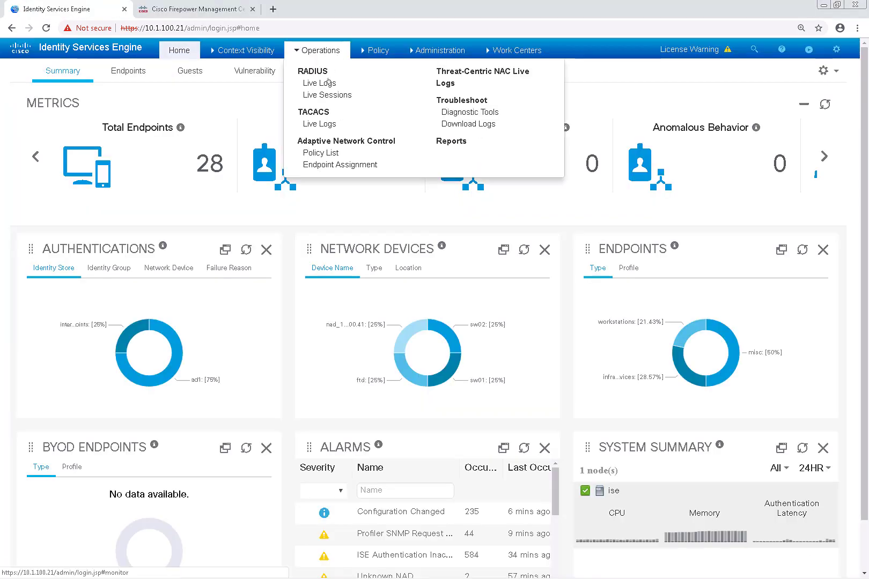
left_click(314, 83)
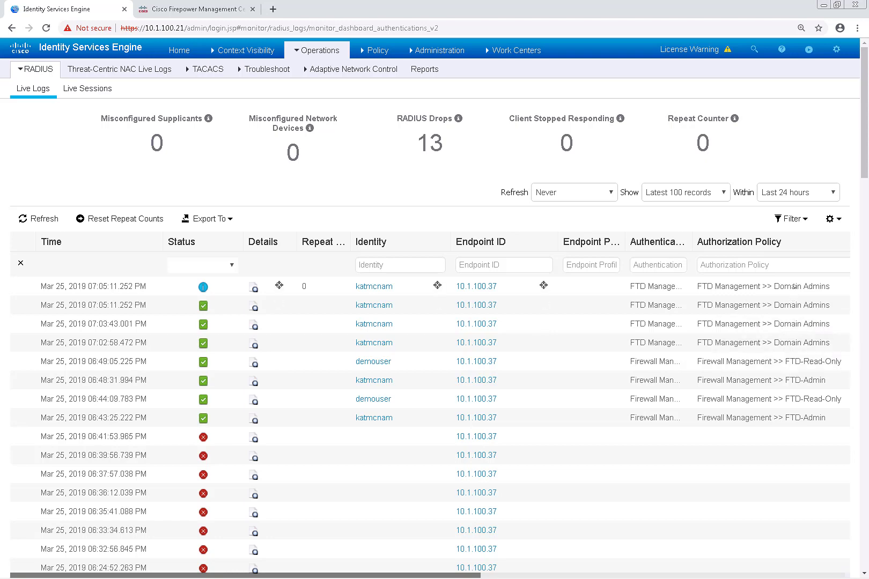
left_click(173, 54)
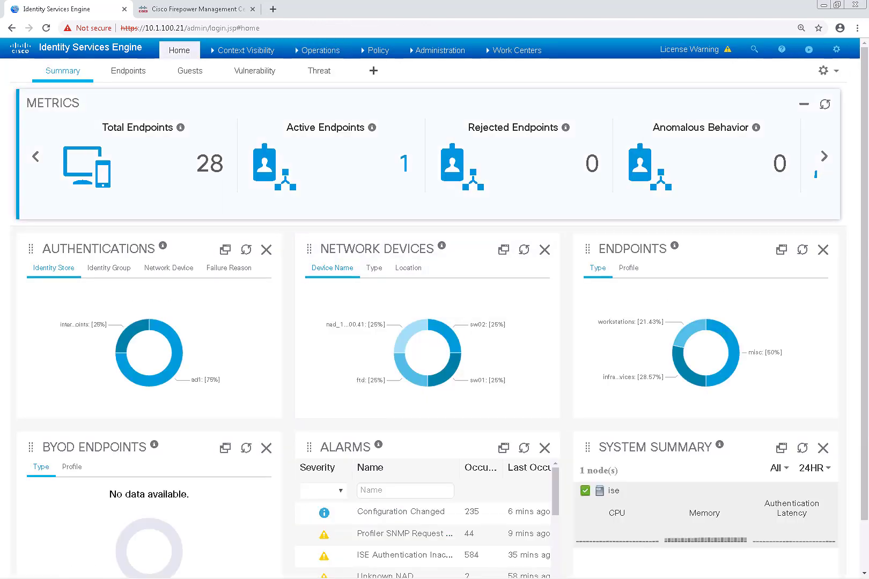